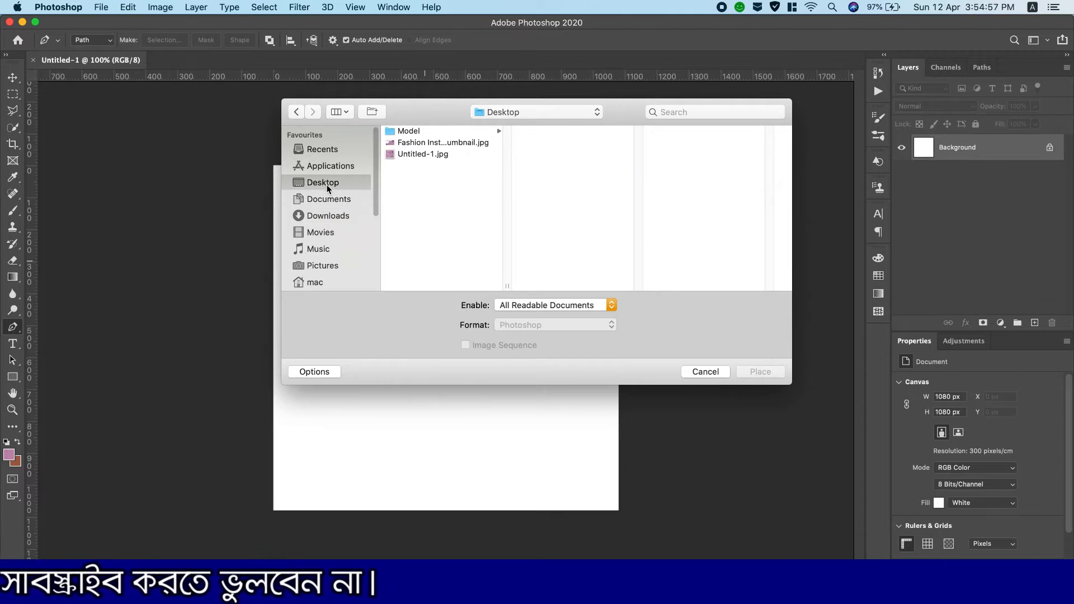
Step: Place the woman-standing image ending in 68379.png from the Desktop's Model folder into the document
left_click(408, 131)
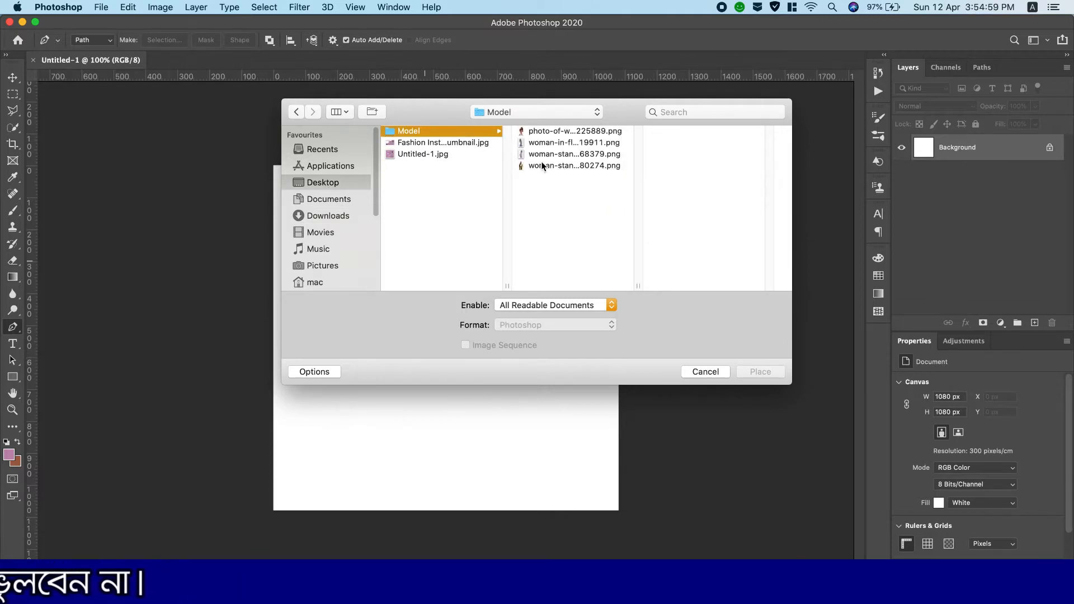
left_click(543, 154)
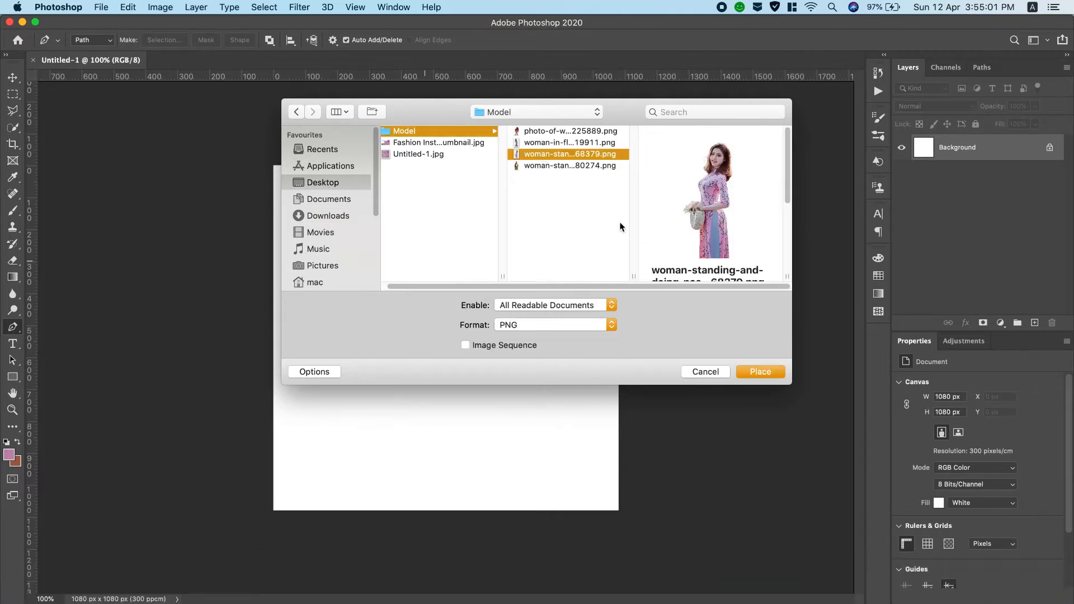
left_click(764, 374)
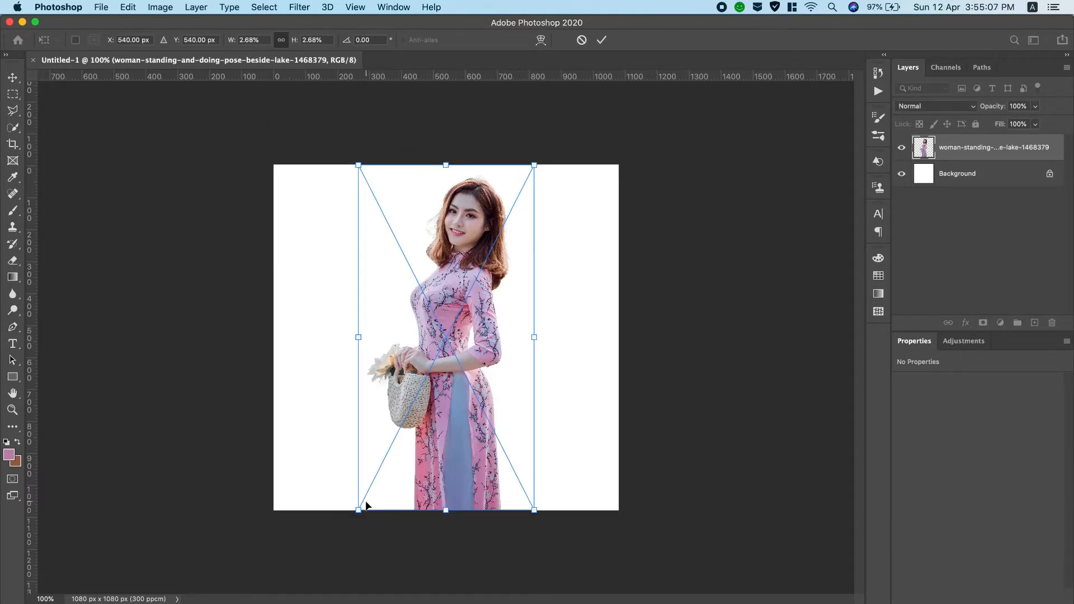
Step: Scale the placed woman to about 2.39% and move her to the right side of the canvas, flush with its bottom edge
left_click_drag(535, 164, 516, 202)
left_click_drag(451, 274, 539, 278)
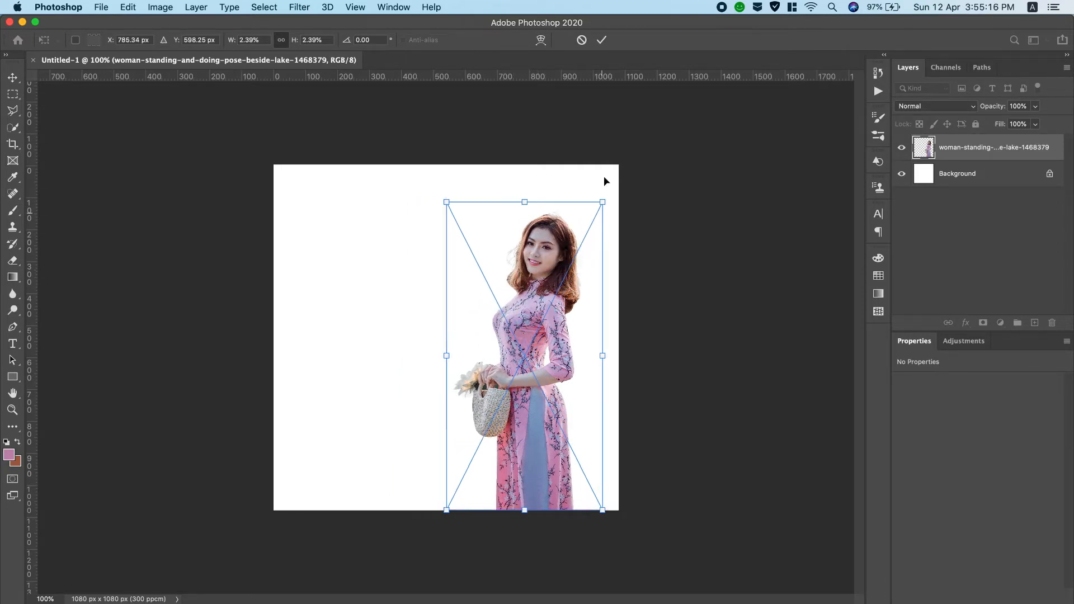
left_click(604, 42)
key("p")
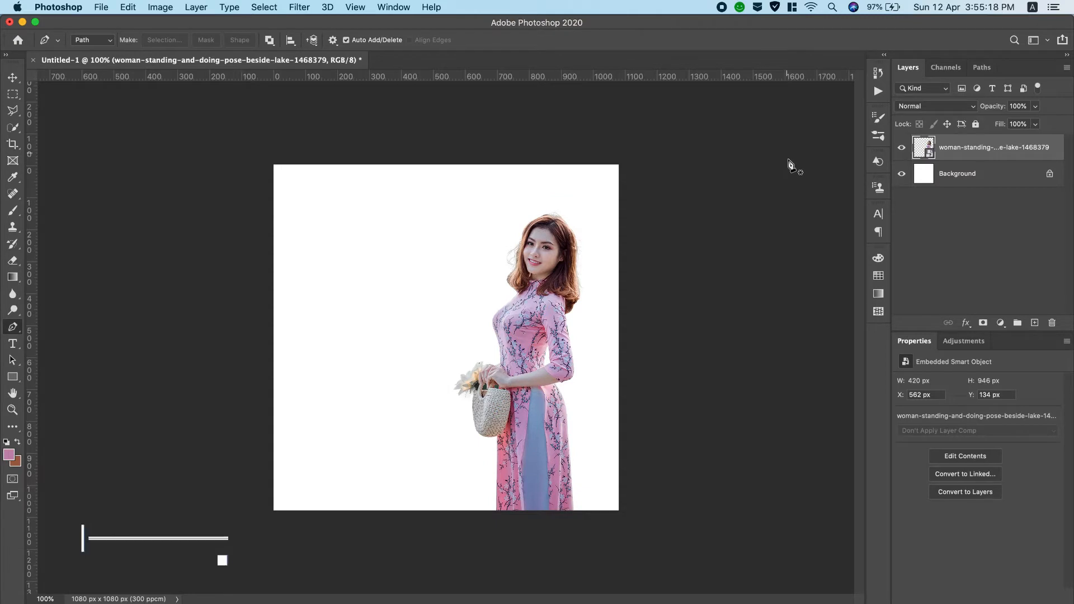
Step: Add a solid color fill layer above the Background, using the pink c391ba sampled from the woman's dress
left_click(944, 186)
left_click(1001, 323)
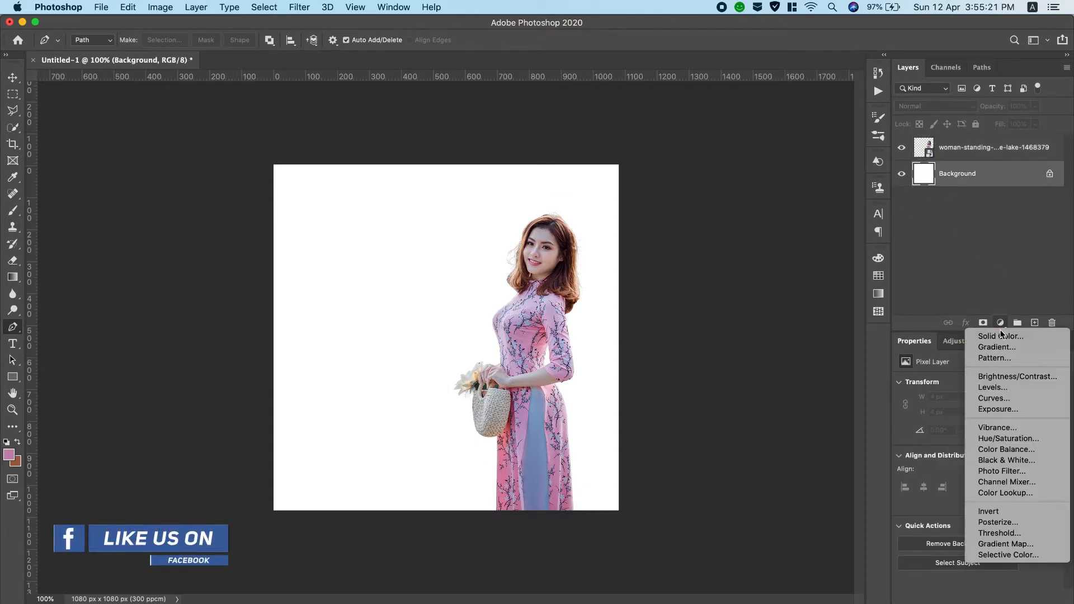
left_click(1000, 336)
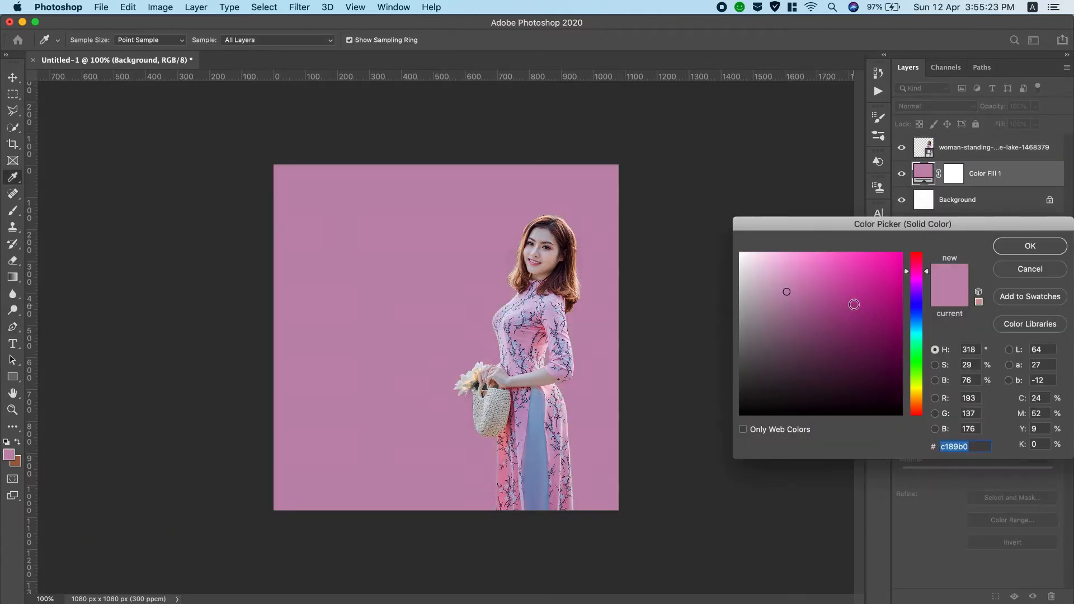
left_click(529, 339)
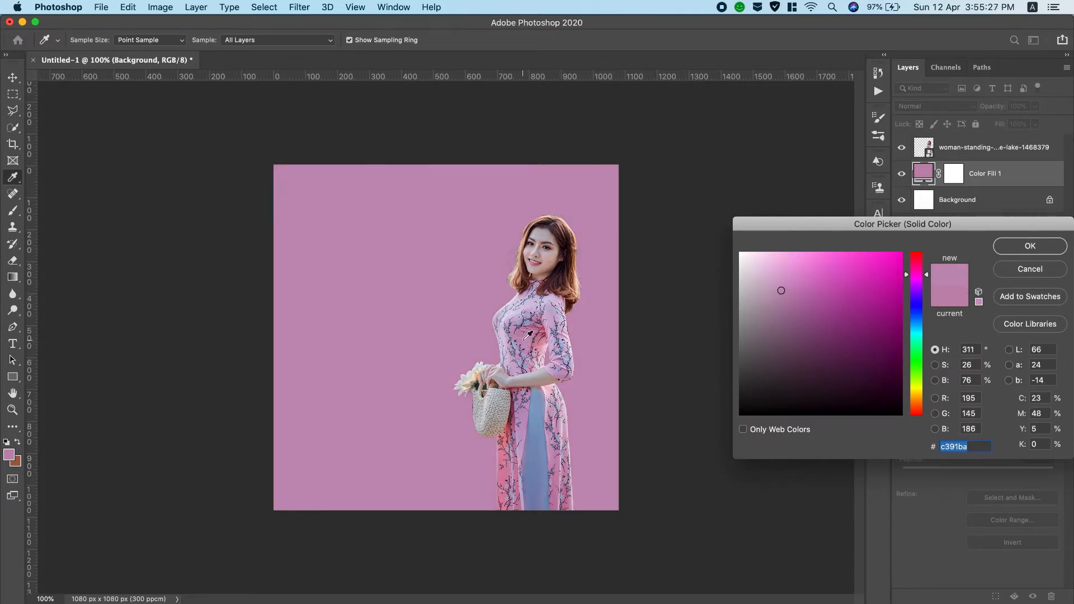
left_click(1031, 247)
key("p")
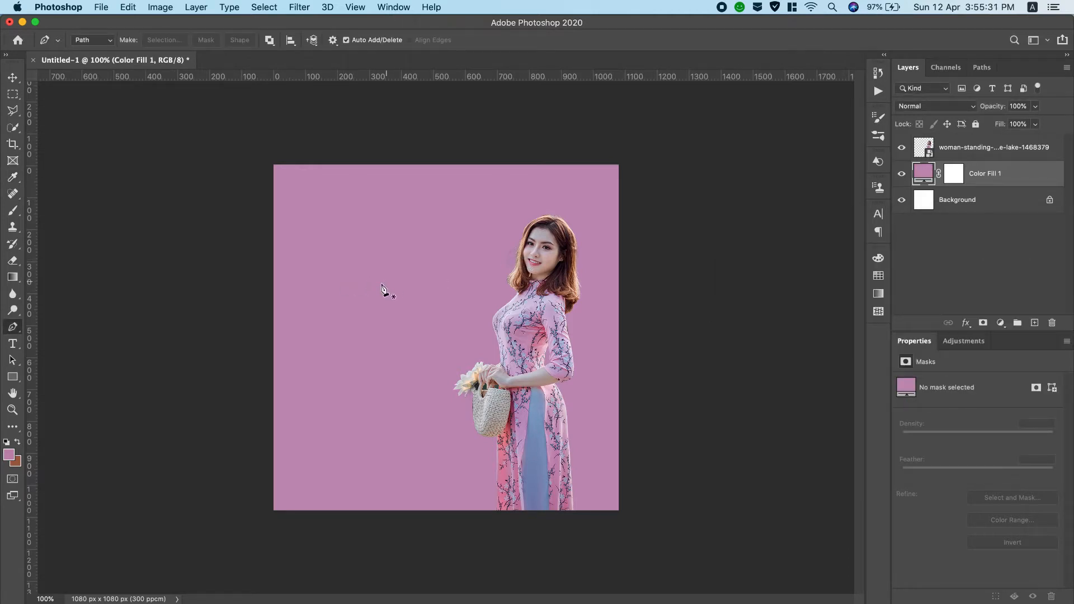
Step: Add a vertical guide at about 111 px and horizontal guides at about 135 px and 960 px as canvas margins
left_click_drag(29, 284, 309, 294)
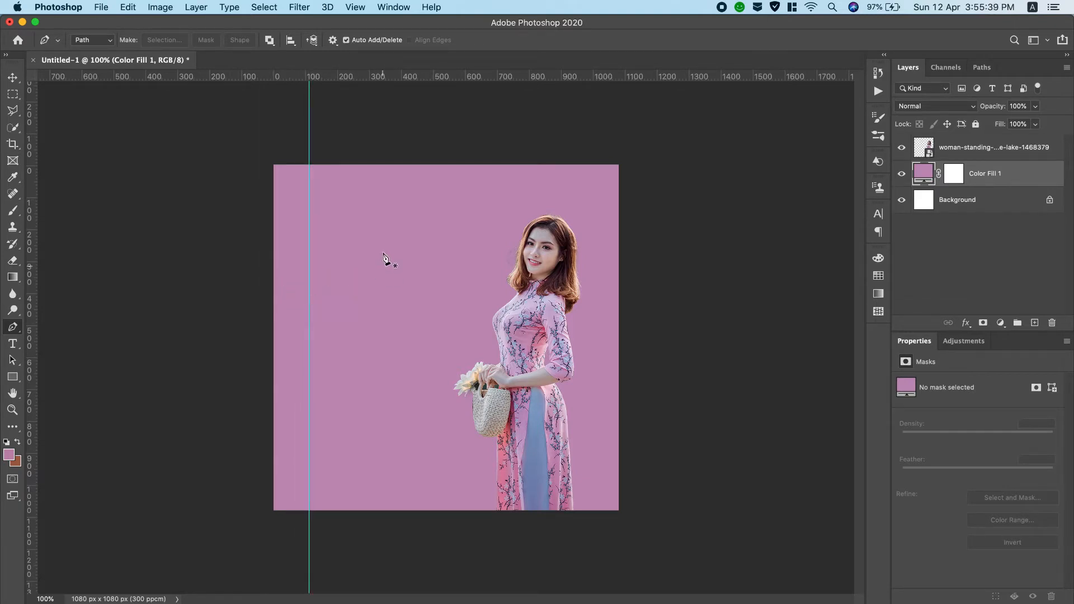
left_click_drag(444, 77, 442, 208)
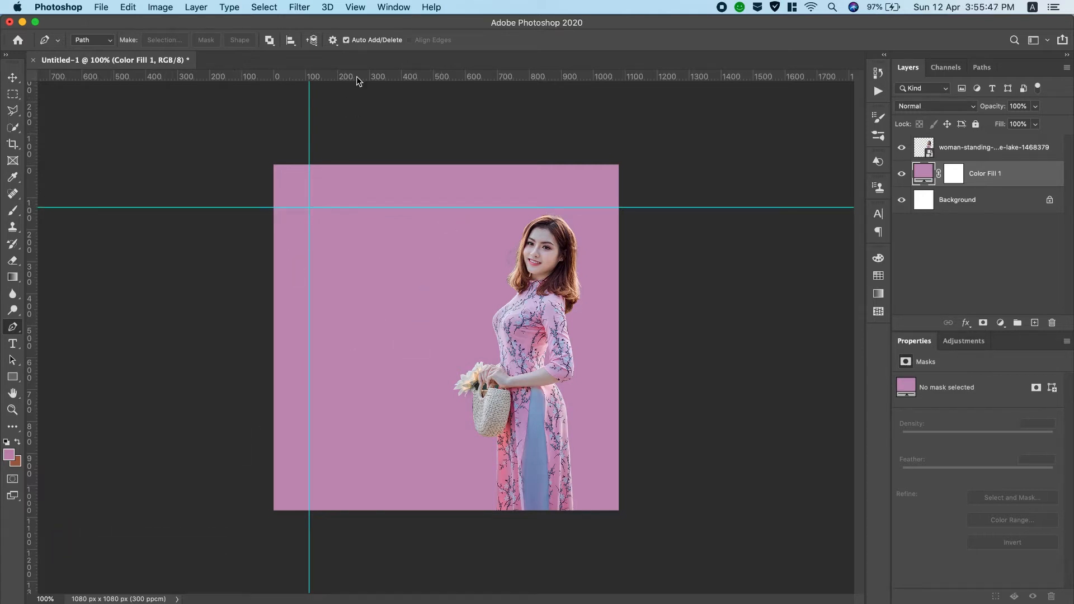
left_click_drag(357, 76, 357, 473)
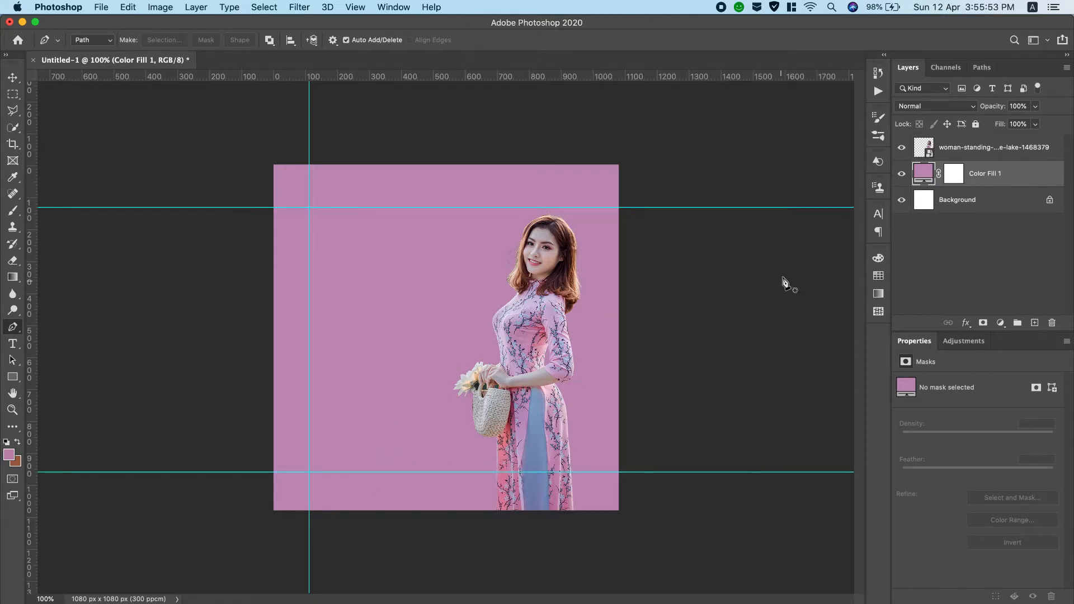
Step: Copy the "summer sale" line from the notes and return to the Photoshop document
scroll(618, 2, "down", 2)
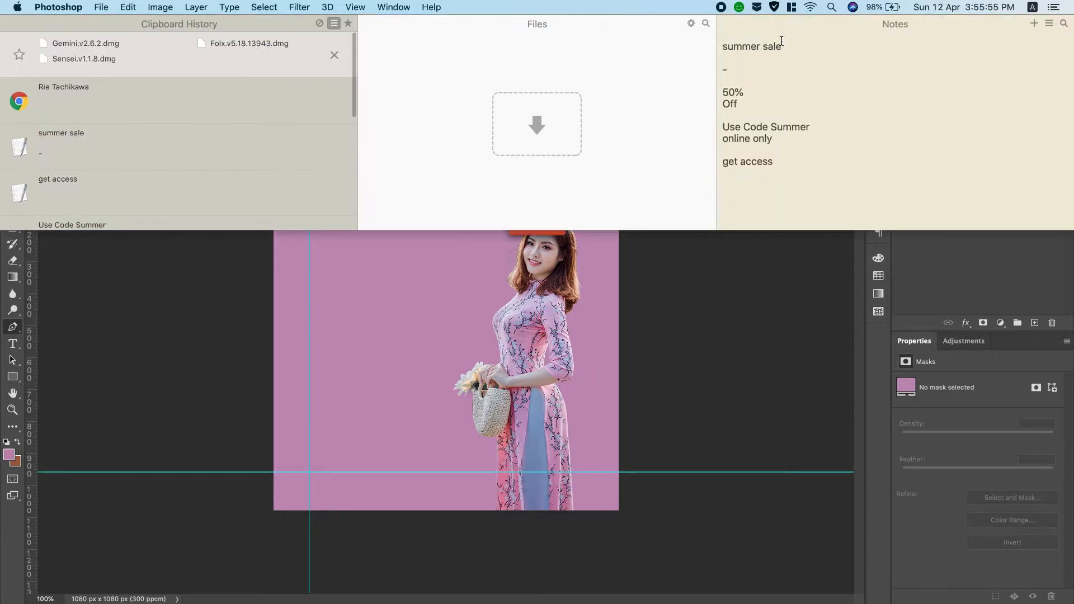
left_click_drag(797, 47, 723, 46)
right_click(742, 48)
left_click(766, 128)
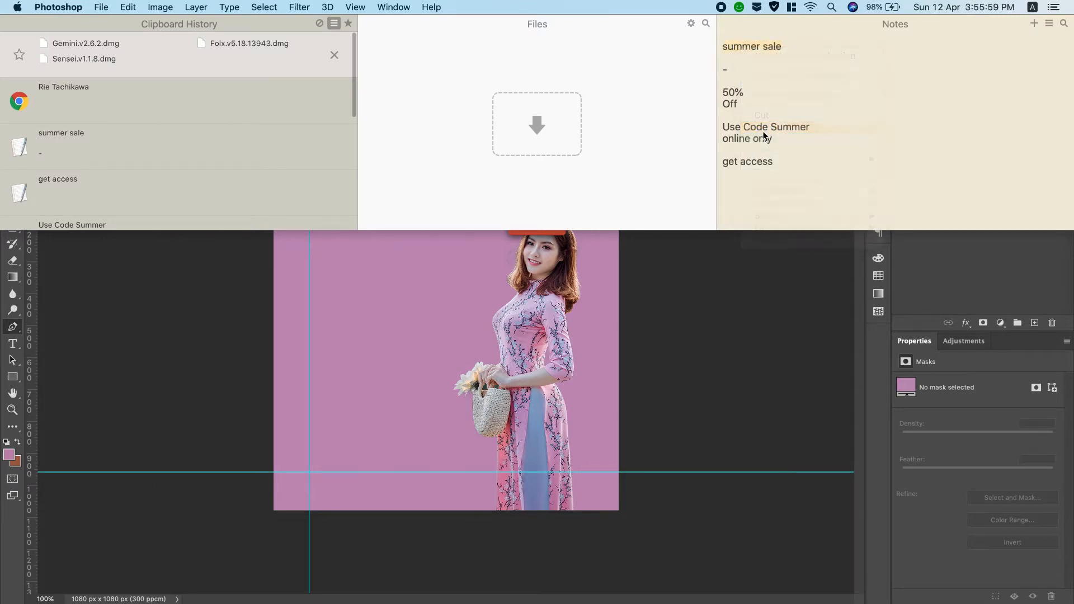
left_click(17, 346)
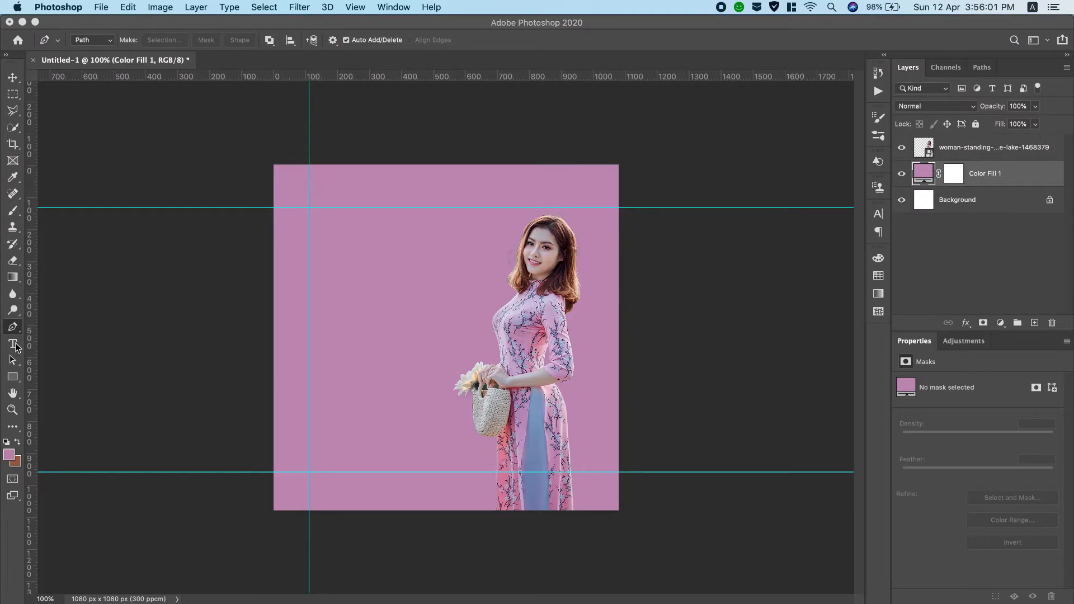
Step: Start a text layer at the crossing of the upper and left guides and set its color to white (ffffff)
left_click(12, 344)
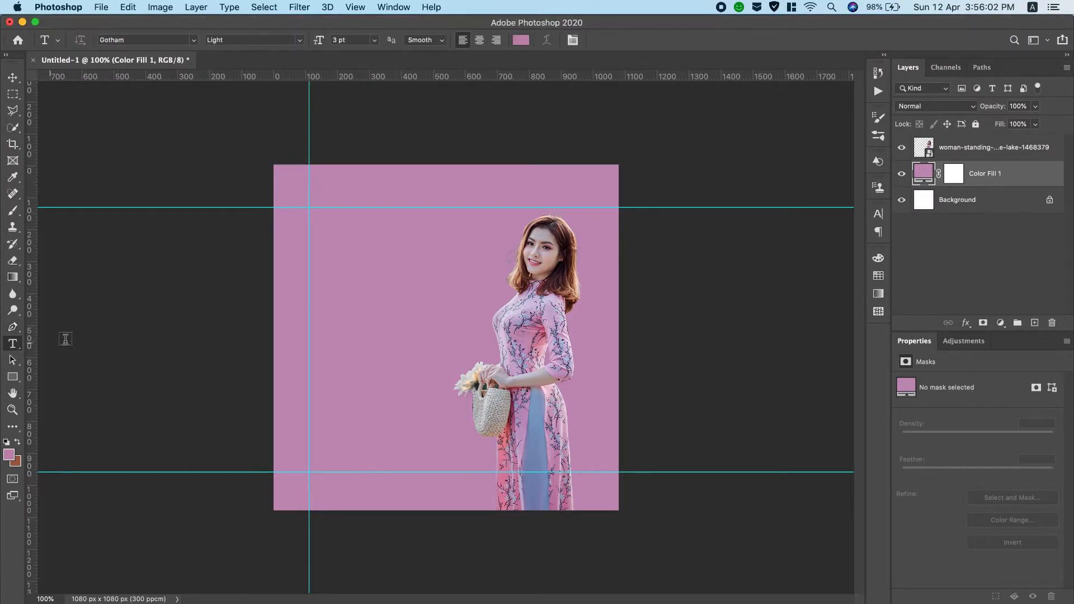
left_click(311, 216)
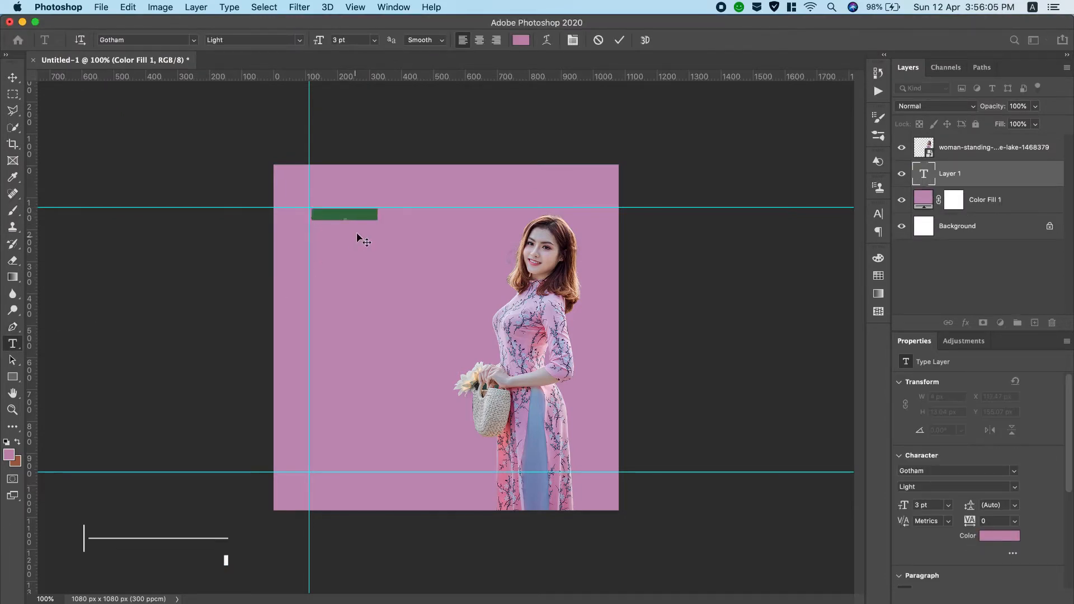
left_click(521, 39)
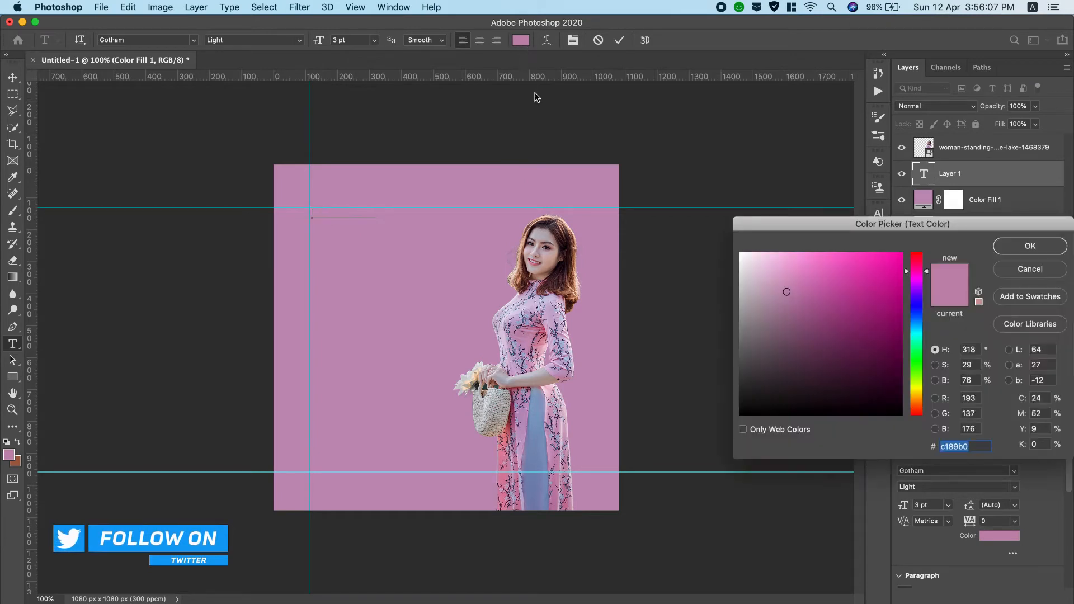
left_click(749, 271)
left_click_drag(723, 236, 713, 226)
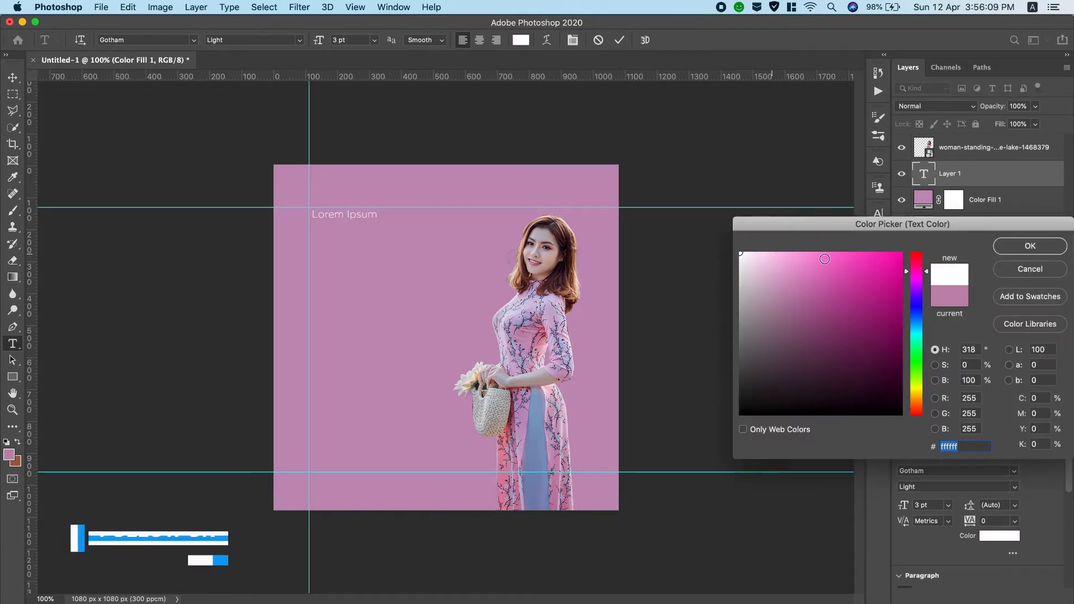
left_click(1012, 248)
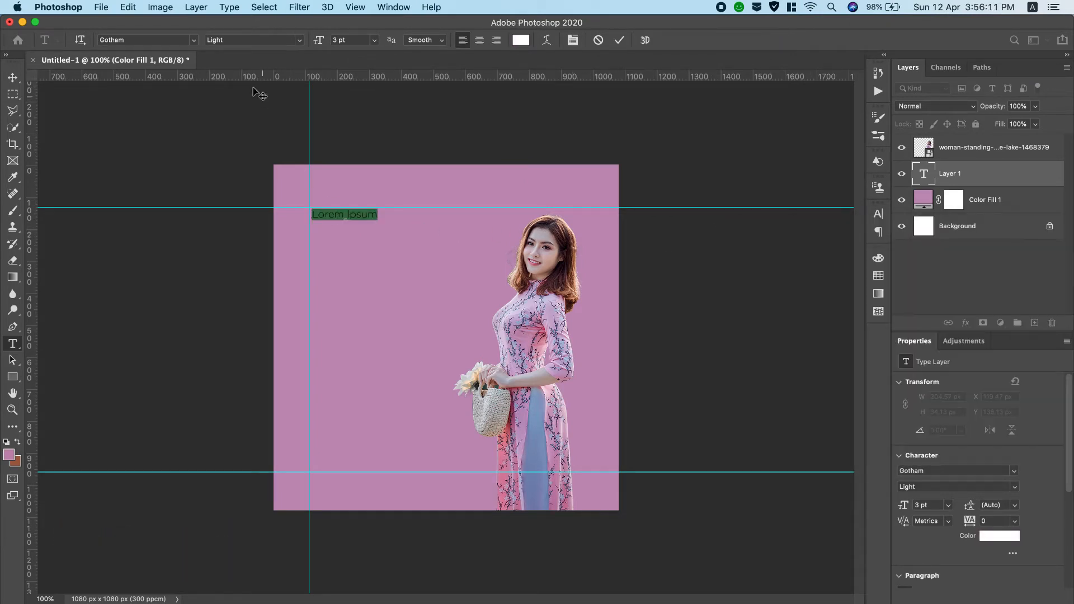
Step: Format the placeholder text as Gotham Black, All Caps, at 6 pt
left_click(305, 42)
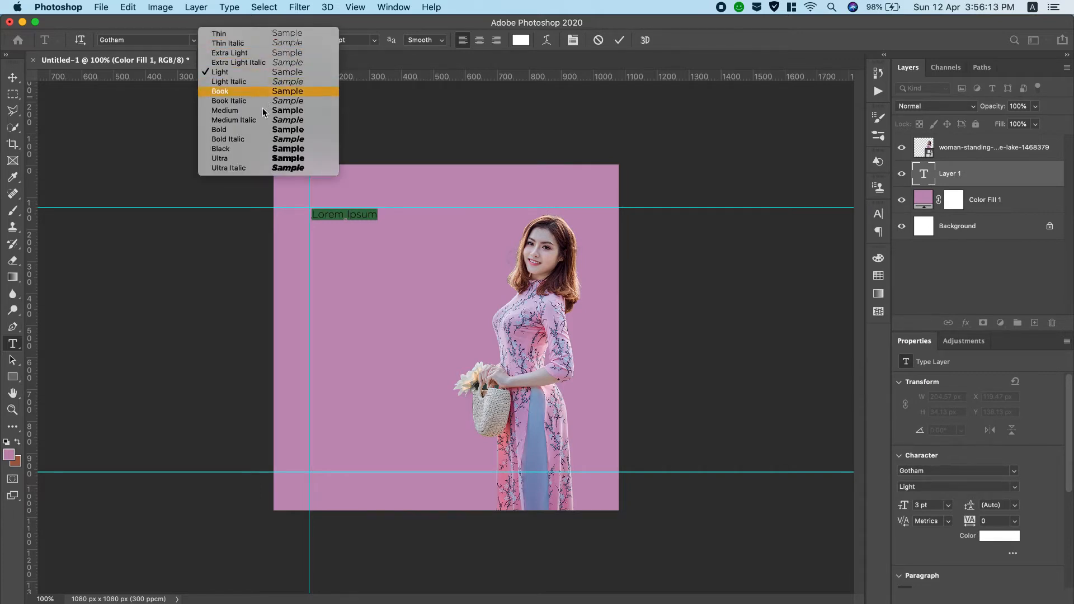
left_click(250, 153)
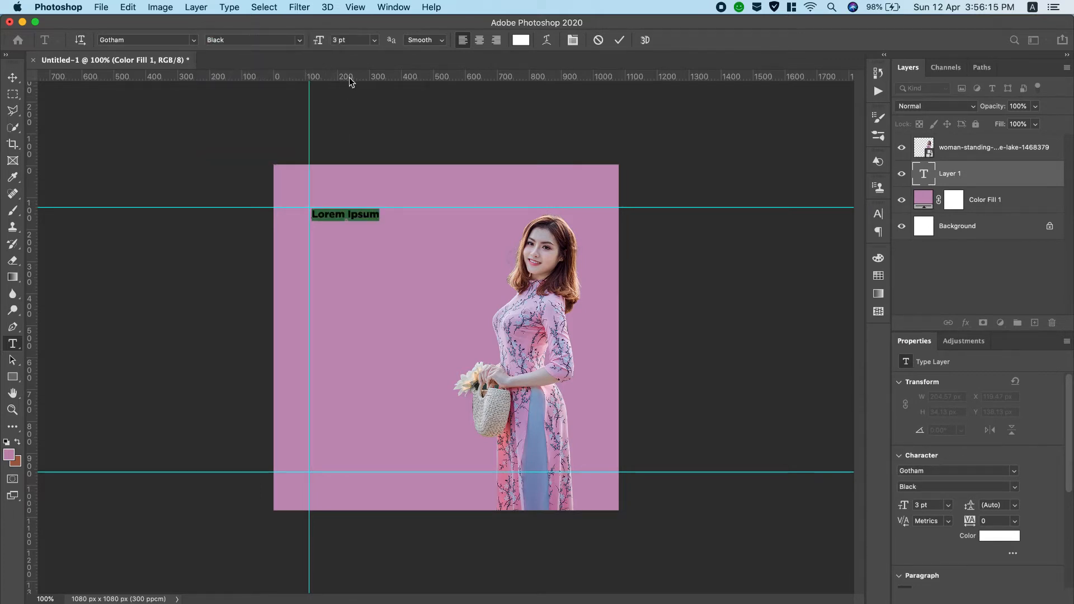
left_click(878, 215)
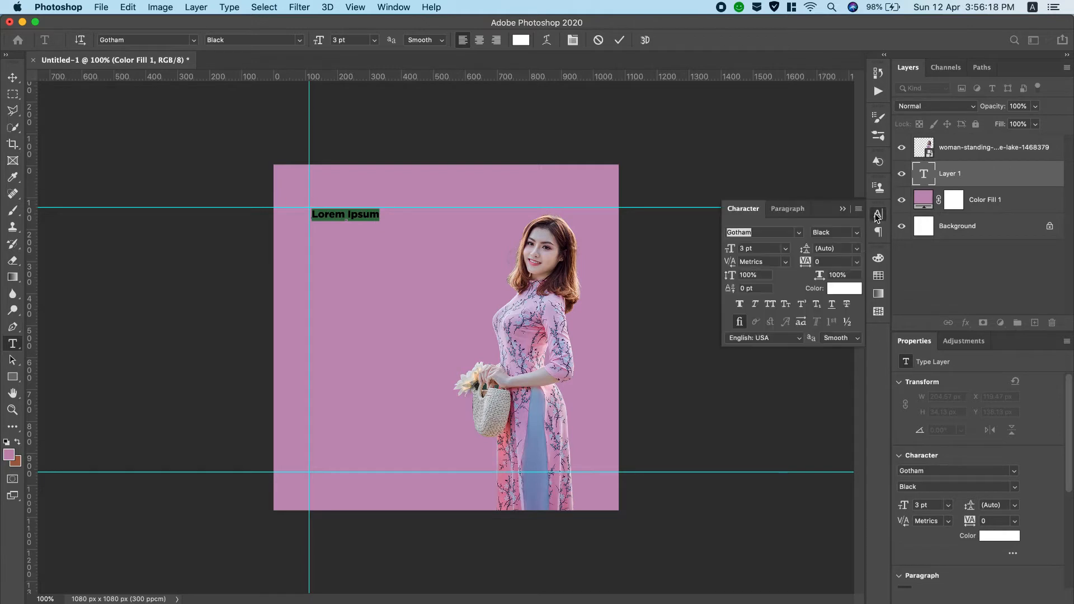
left_click(770, 304)
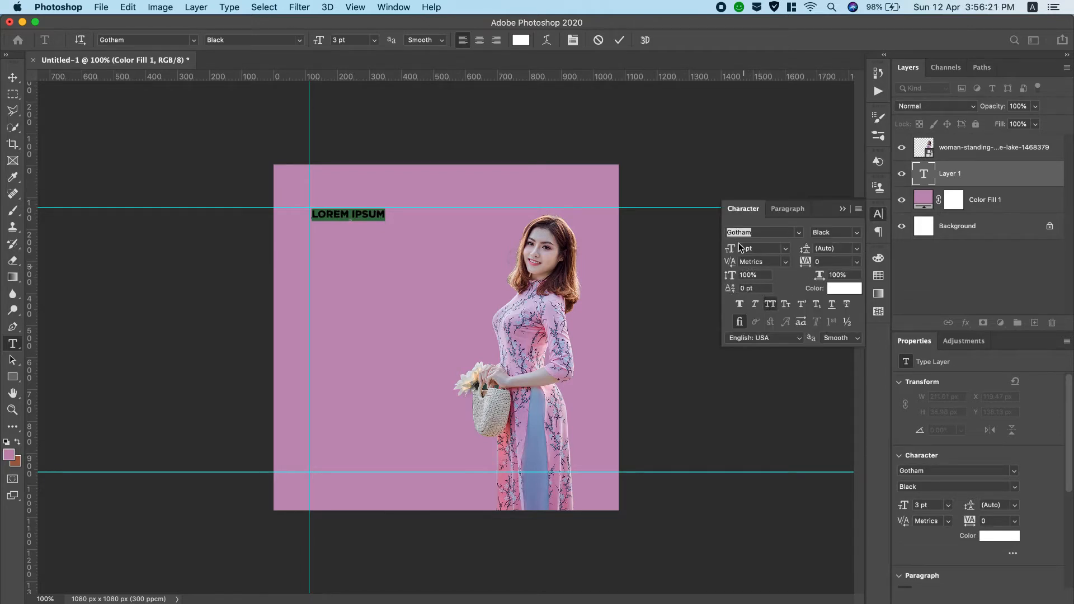
left_click_drag(731, 253, 732, 252)
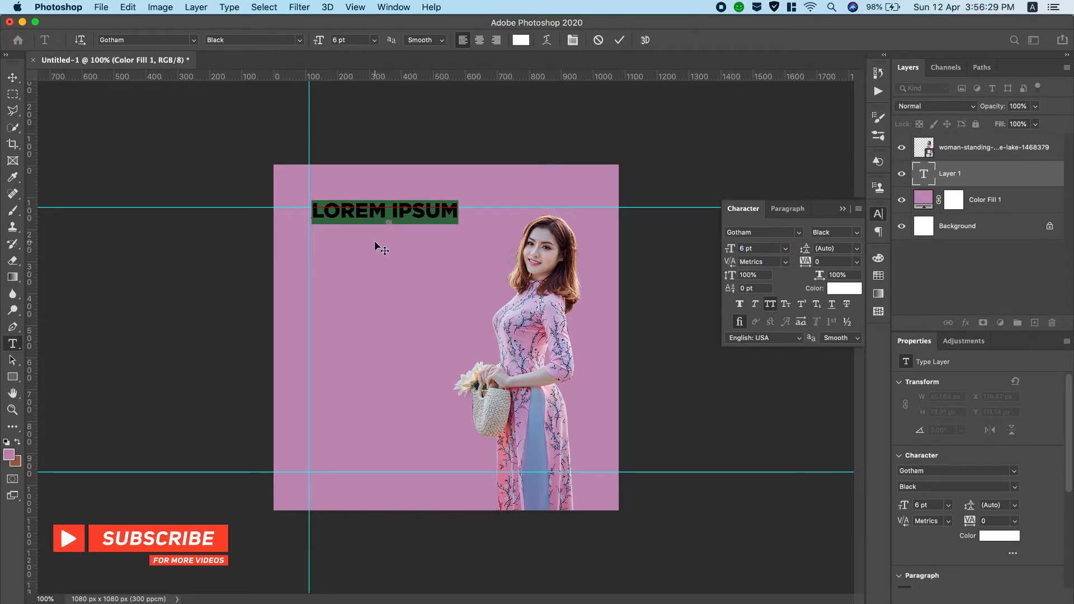
Step: Replace the placeholder with the copied "summer sale" text and align it to the upper and left guides
key("super+v")
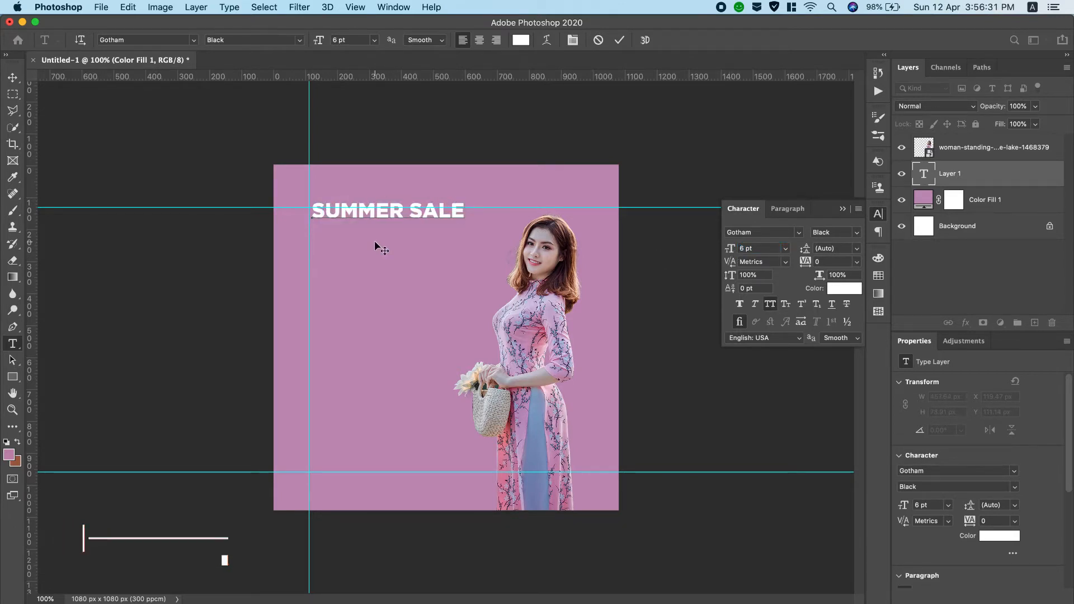
left_click(12, 78)
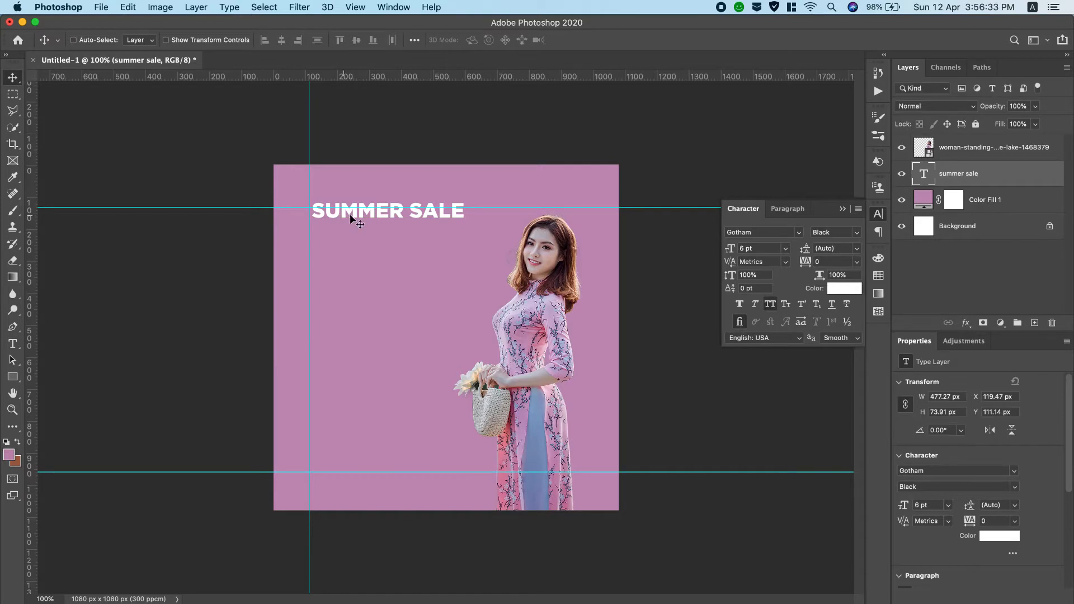
left_click_drag(352, 217, 350, 222)
Step: Set the font weight of the word SALE in the heading to Light
double_click(412, 221)
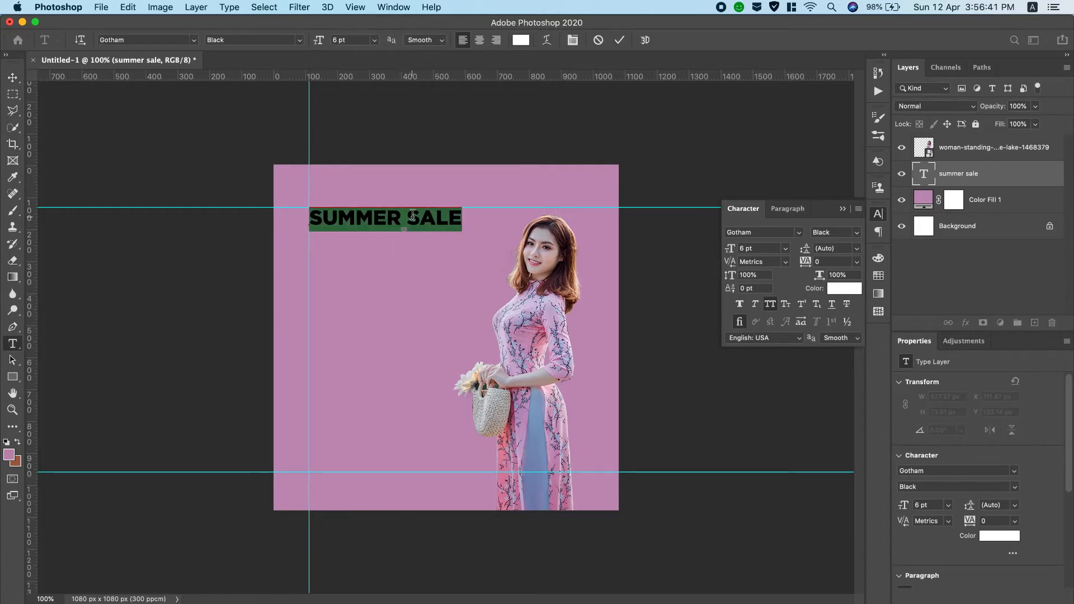
left_click(341, 214)
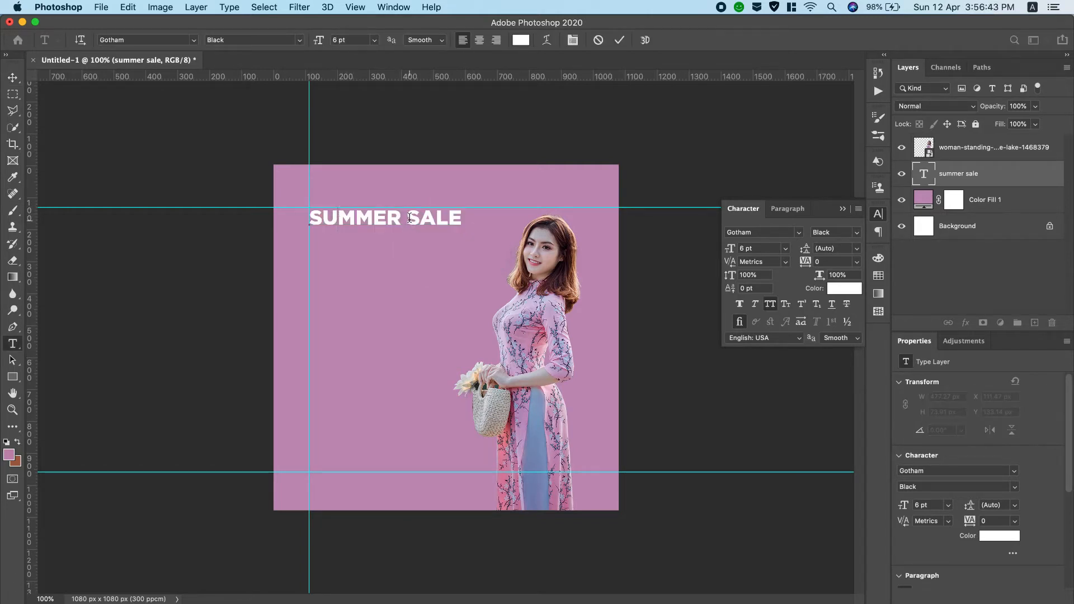
left_click_drag(410, 219, 470, 218)
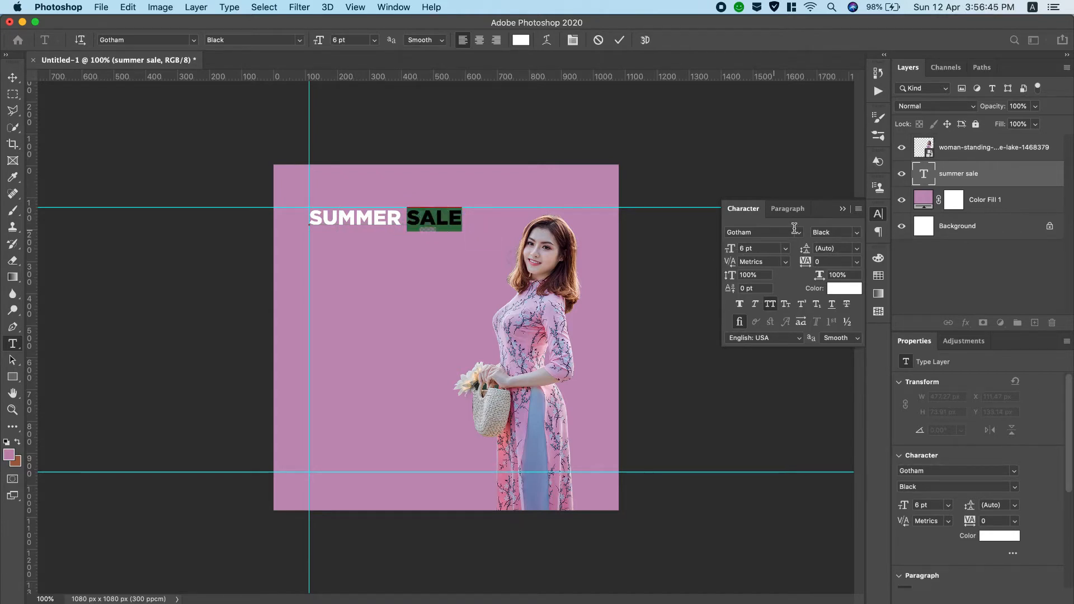
left_click(854, 235)
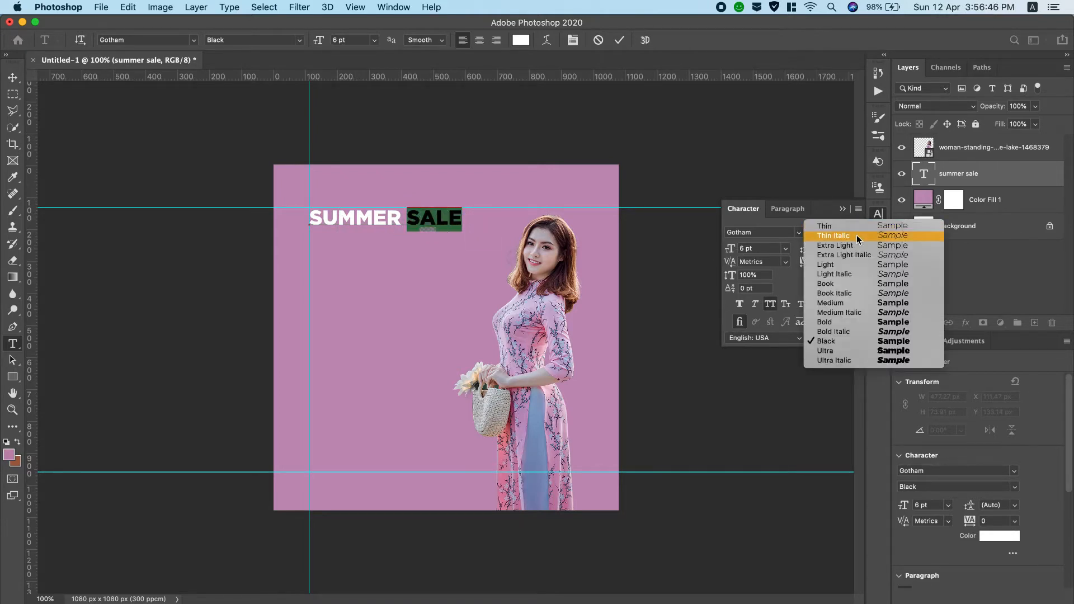
left_click(841, 265)
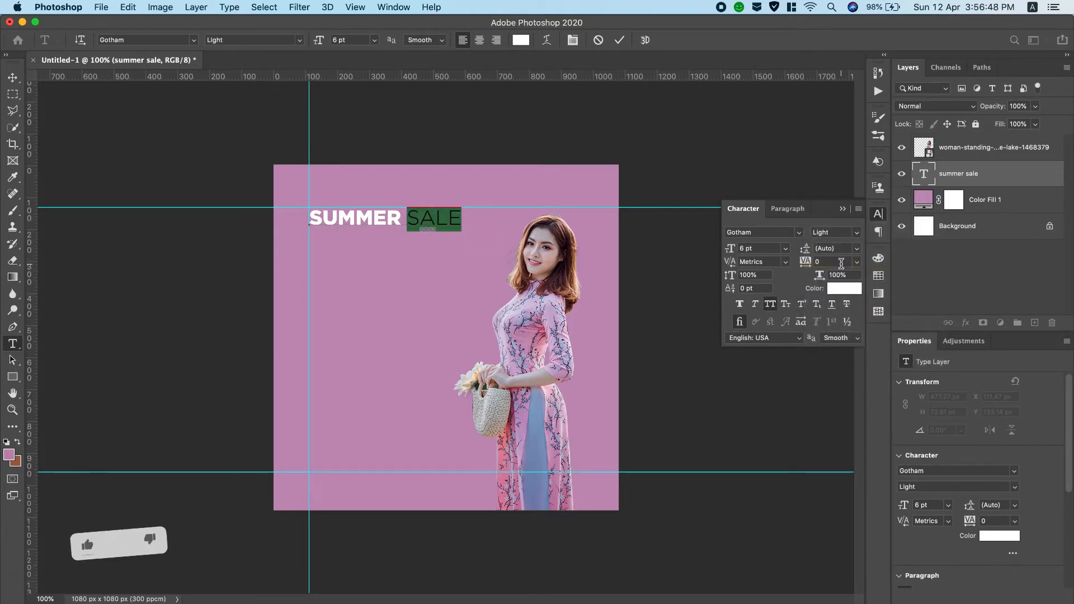
left_click(620, 41)
key("v")
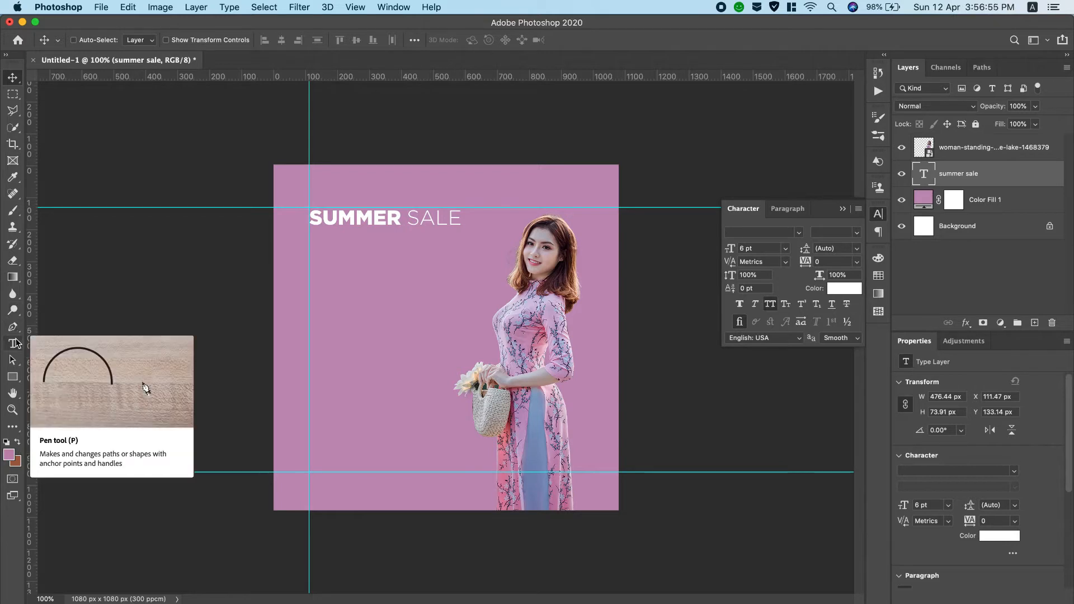
Step: Draw a thin rectangle shape about 289 by 21 px below the heading, starting at the vertical guide
left_click(14, 378)
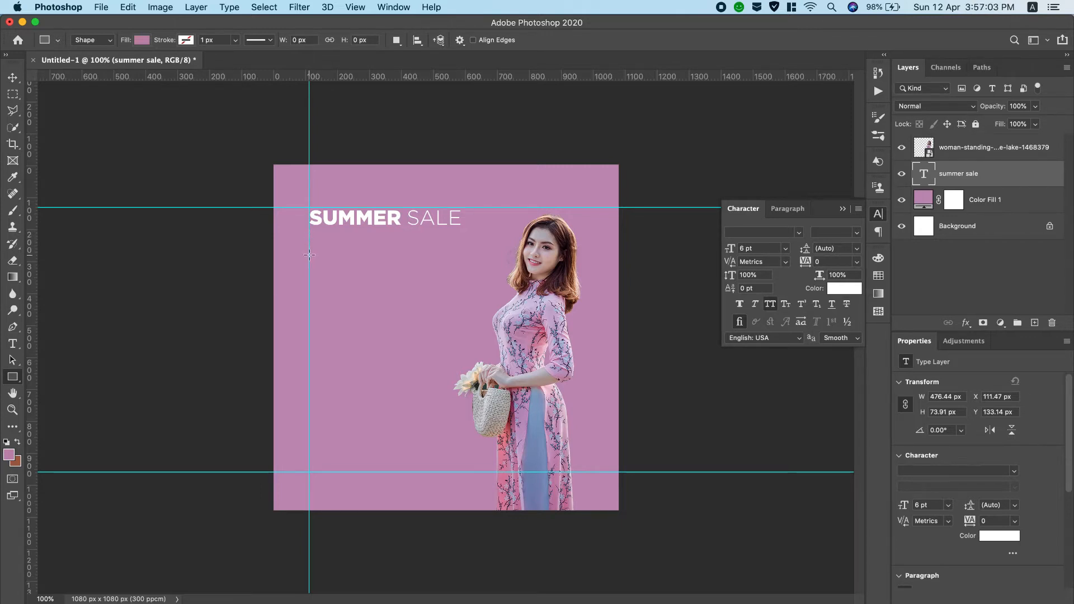
left_click_drag(309, 257, 403, 265)
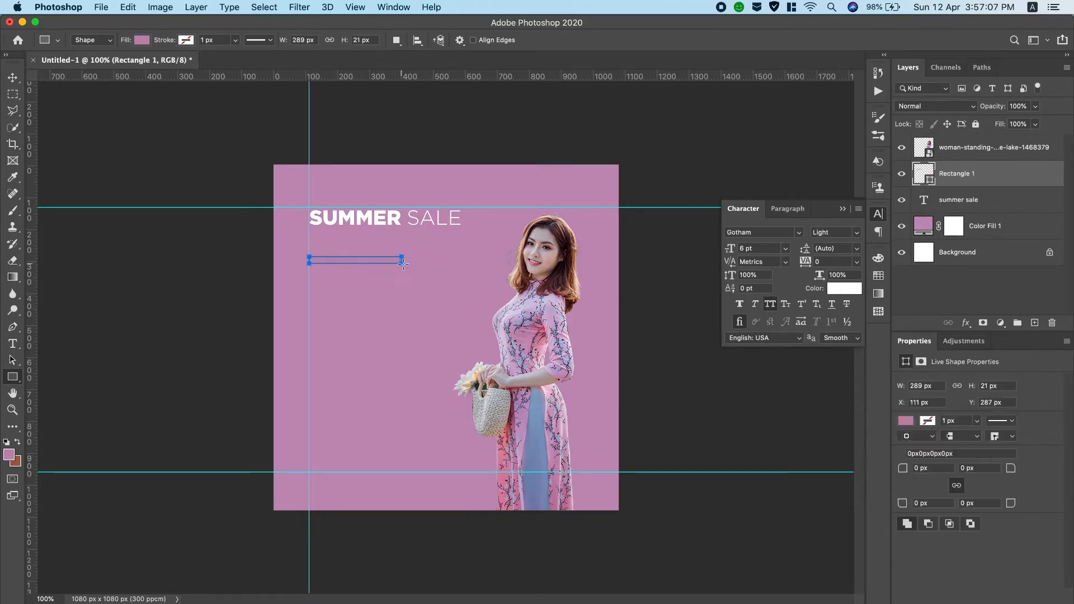
Step: Fill the thin rectangle with white and move it to sit centred beneath the SUMMER SALE heading
left_click(140, 40)
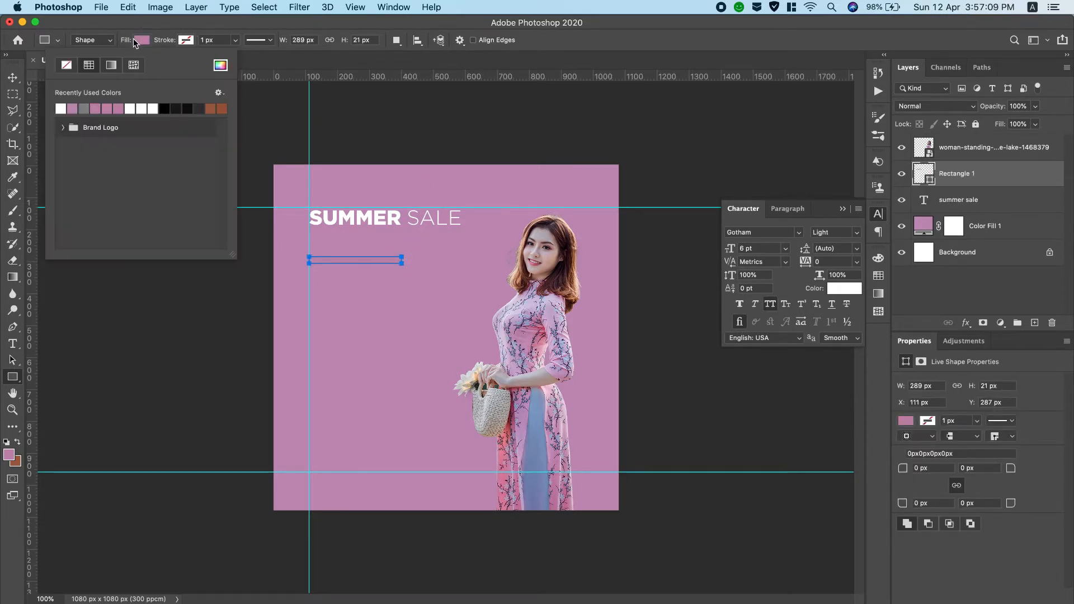
left_click(61, 108)
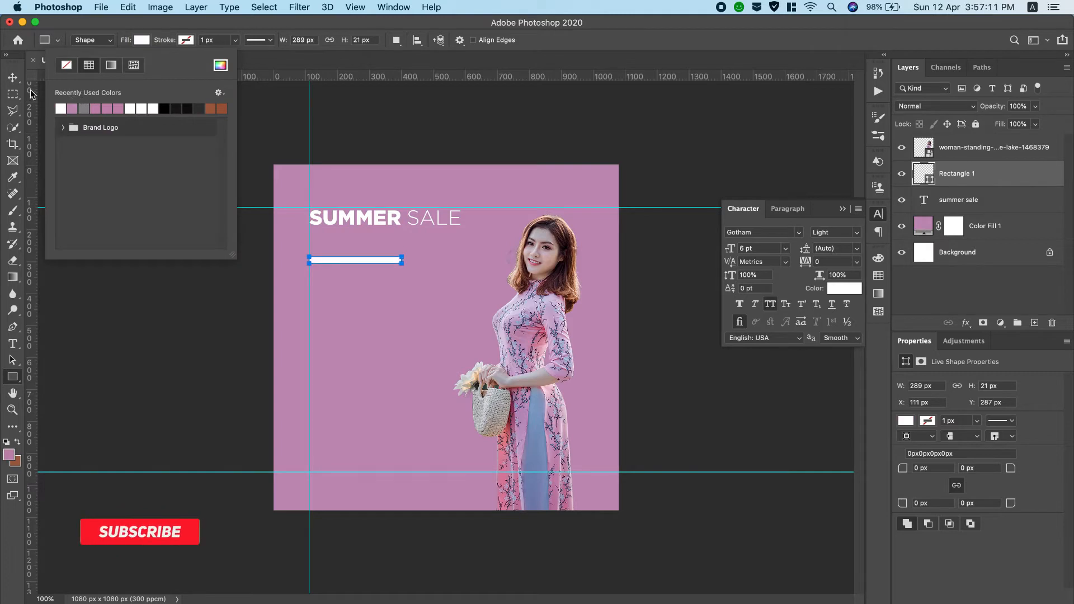
key("v")
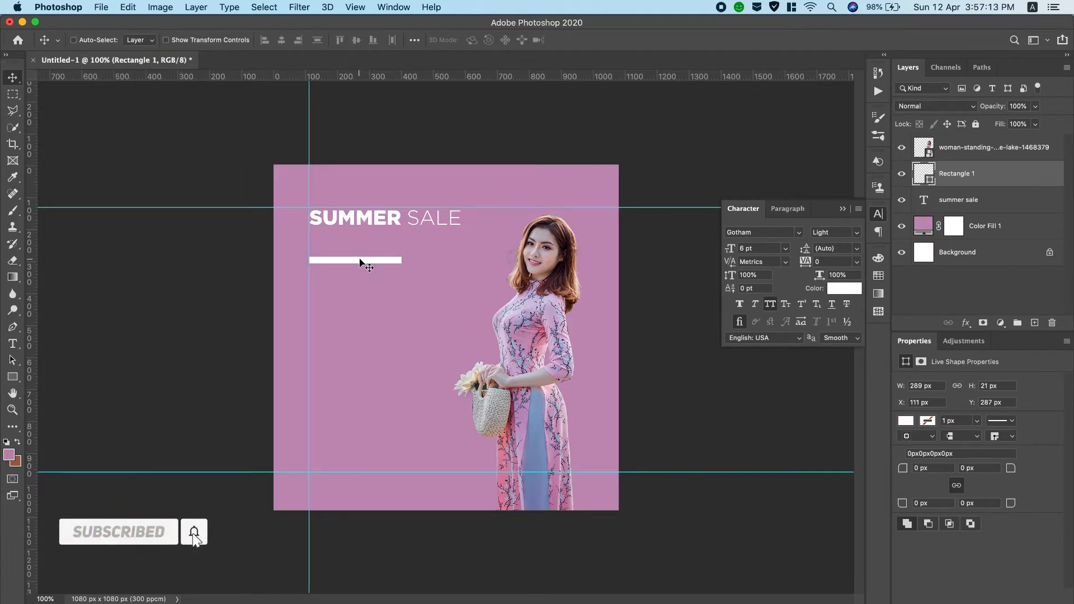
left_click_drag(364, 260, 391, 255)
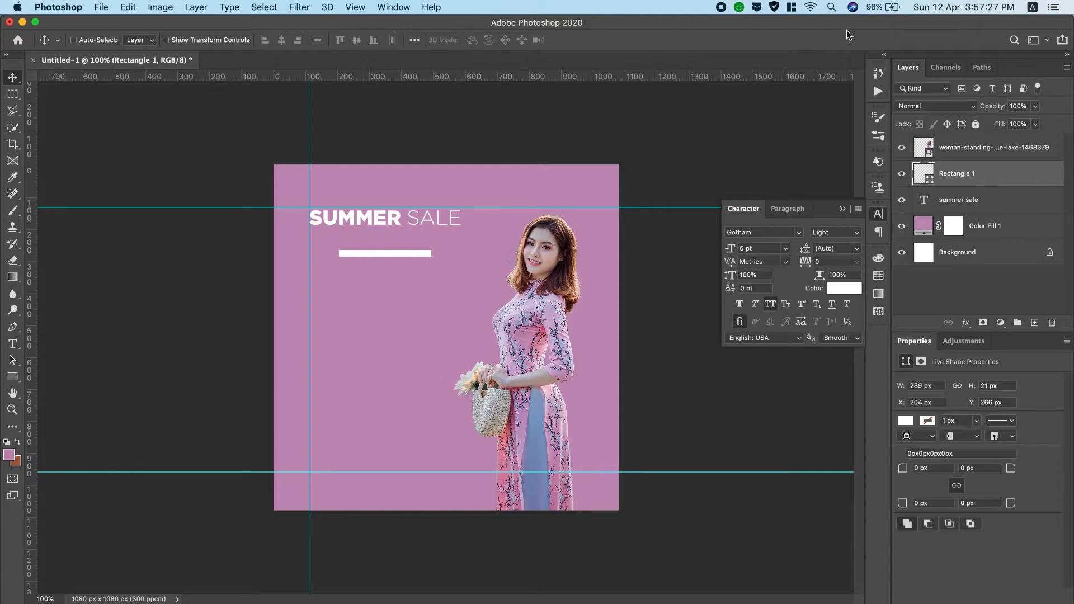
Step: Copy "50%" from the notes and paste it as new text below the white bar, starting at the vertical guide
scroll(855, 2, "down", 3)
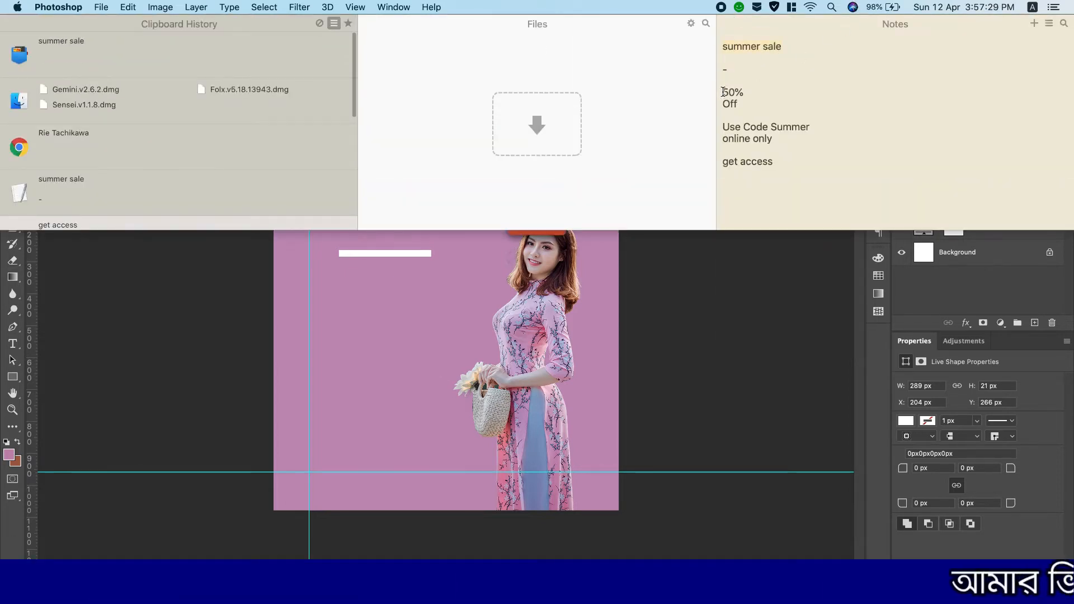
left_click_drag(724, 92, 697, 92)
right_click(731, 91)
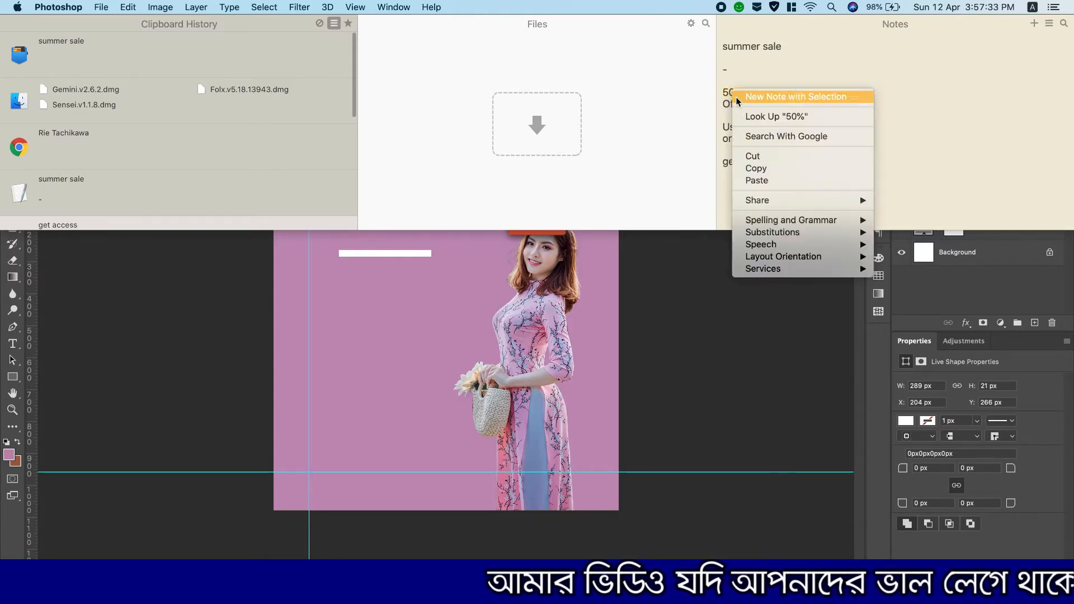
left_click(755, 166)
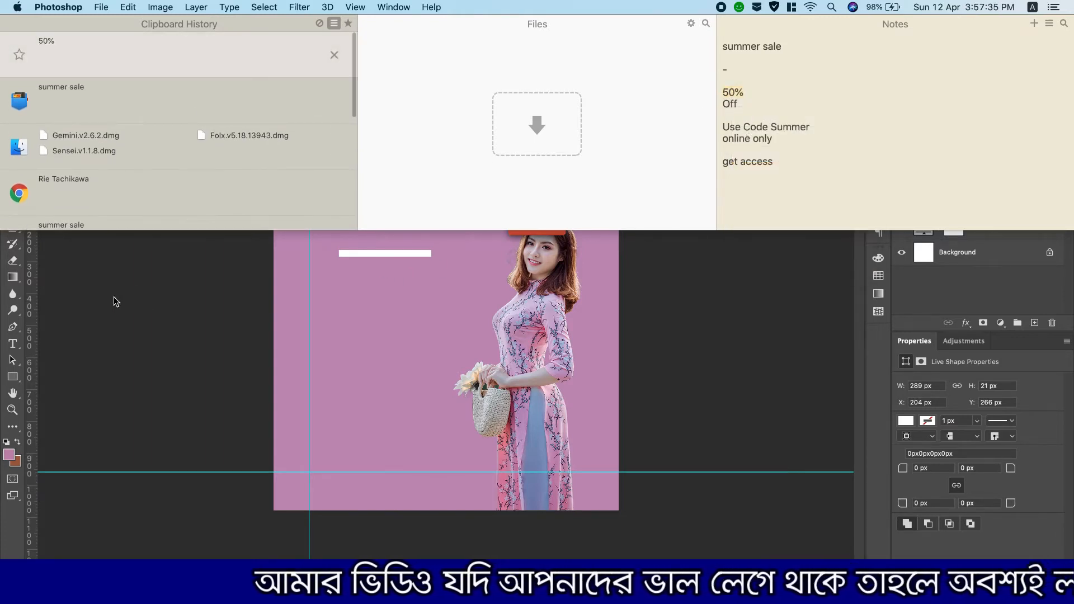
left_click(12, 343)
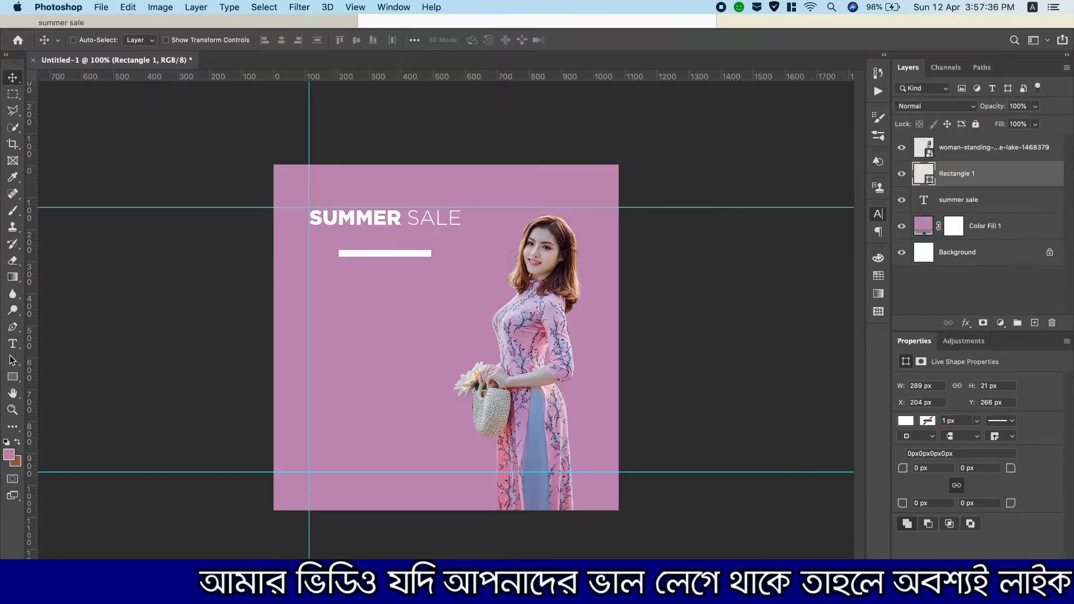
left_click(309, 296)
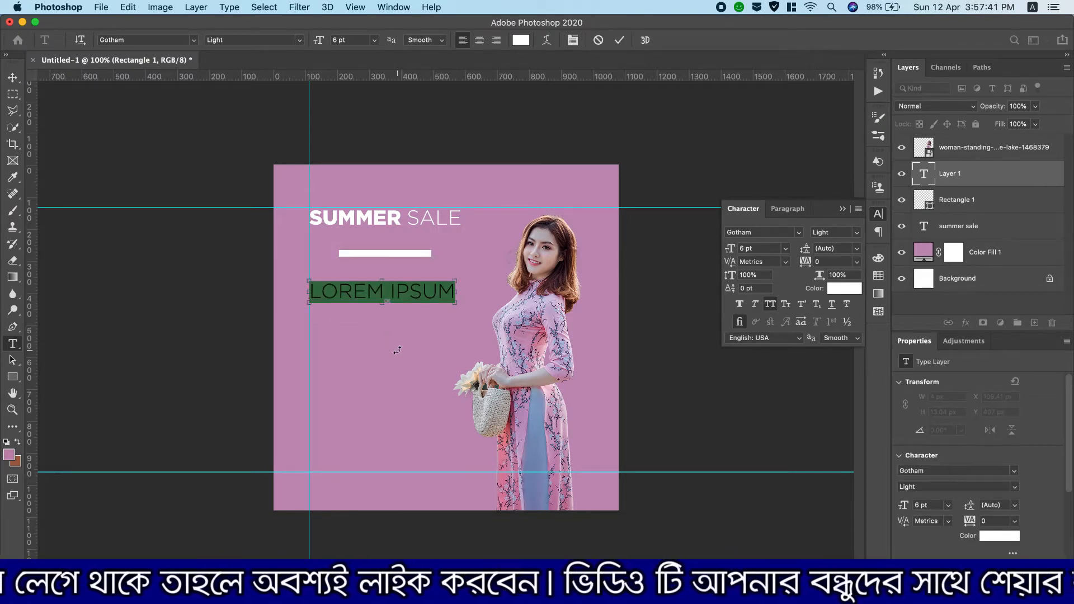
key("super+v")
Step: Format the 50% text as Gotham Black at 12 pt and move it further down along the vertical guide
left_click_drag(353, 289, 283, 280)
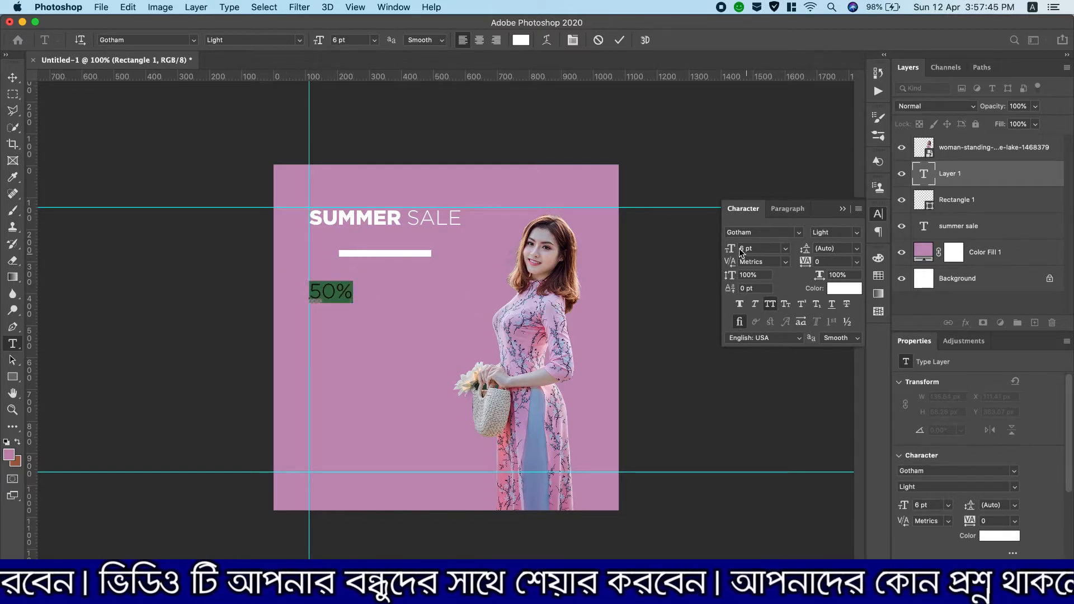
left_click_drag(733, 249, 737, 249)
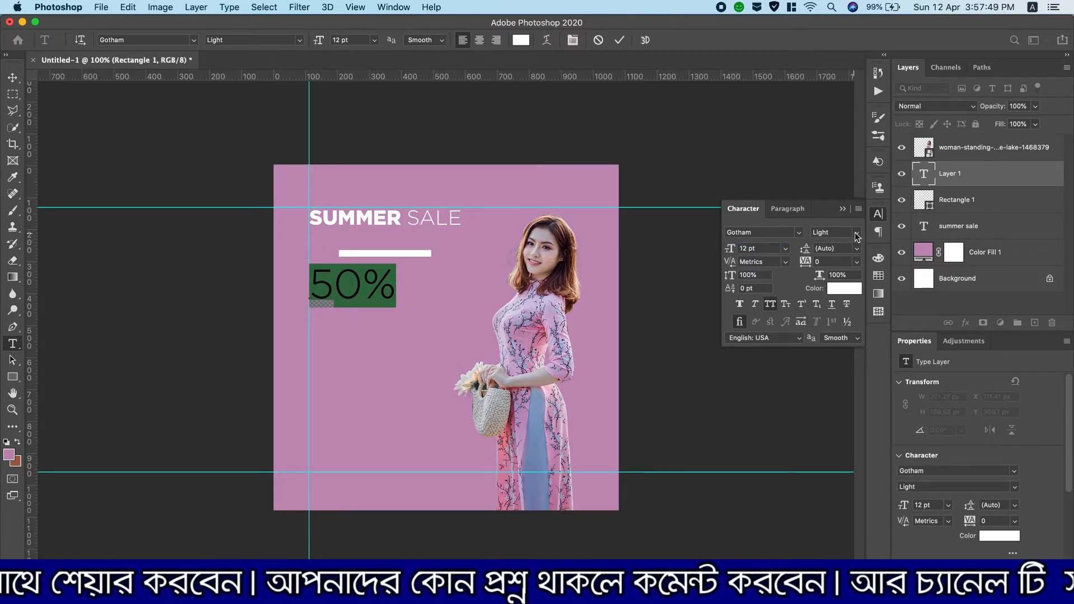
left_click(855, 234)
left_click(837, 339)
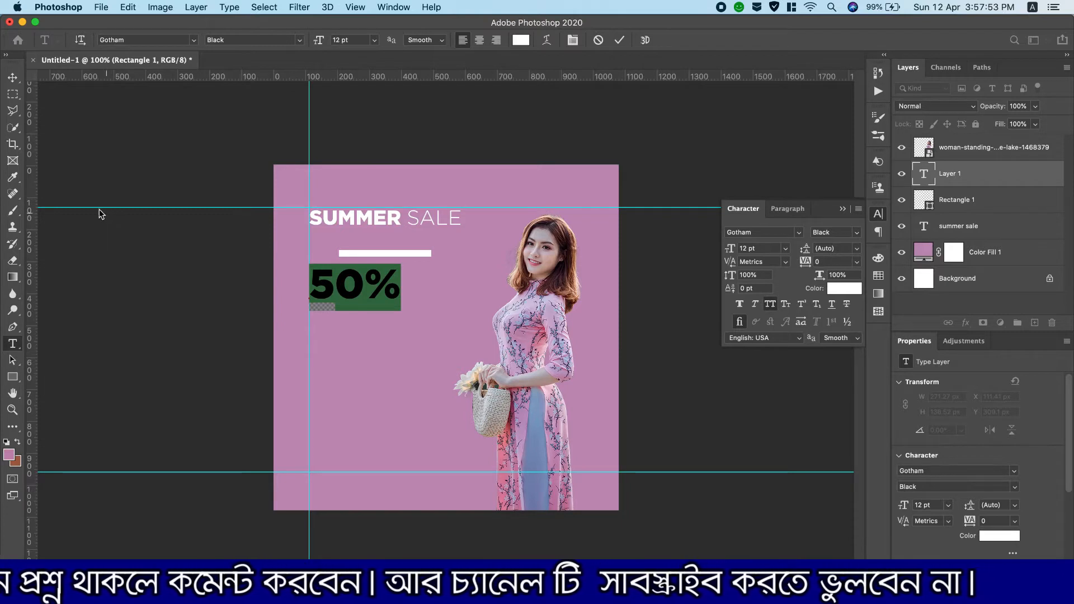
left_click(12, 78)
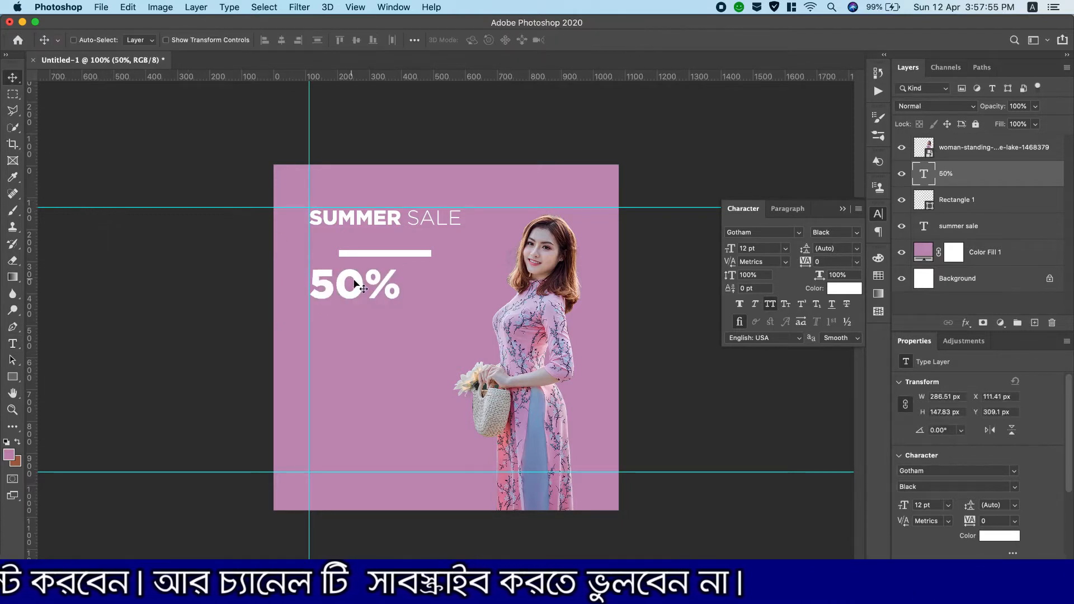
left_click_drag(358, 284, 358, 301)
Step: Add a new text layer reading "OFF" just below the 50% text
left_click(13, 344)
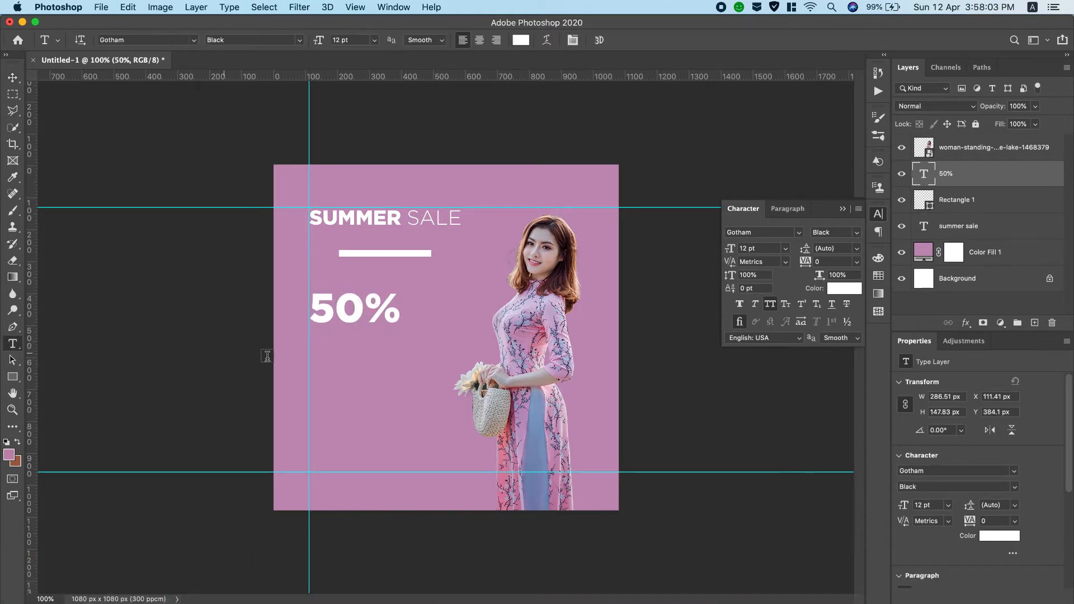
left_click(356, 338)
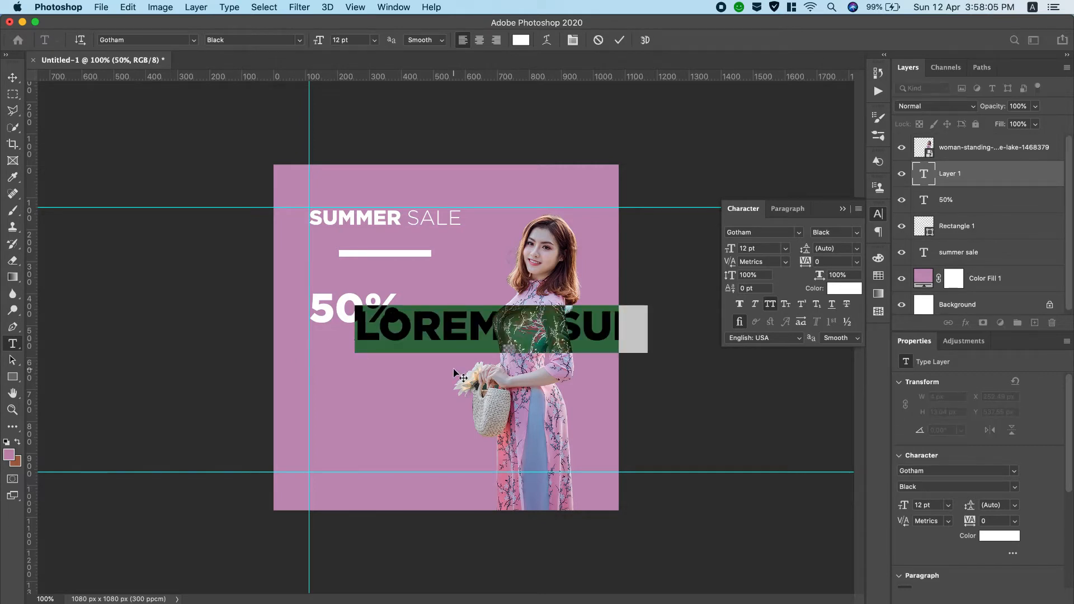
type("OFF")
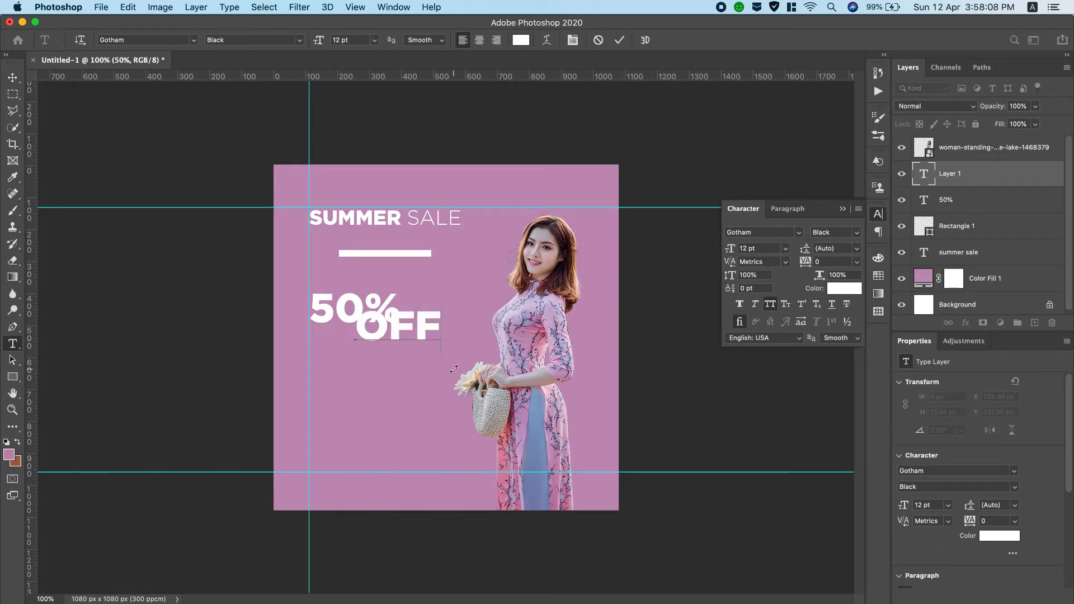
Step: Set the OFF text to the Book font weight at 6 pt
key("super+a")
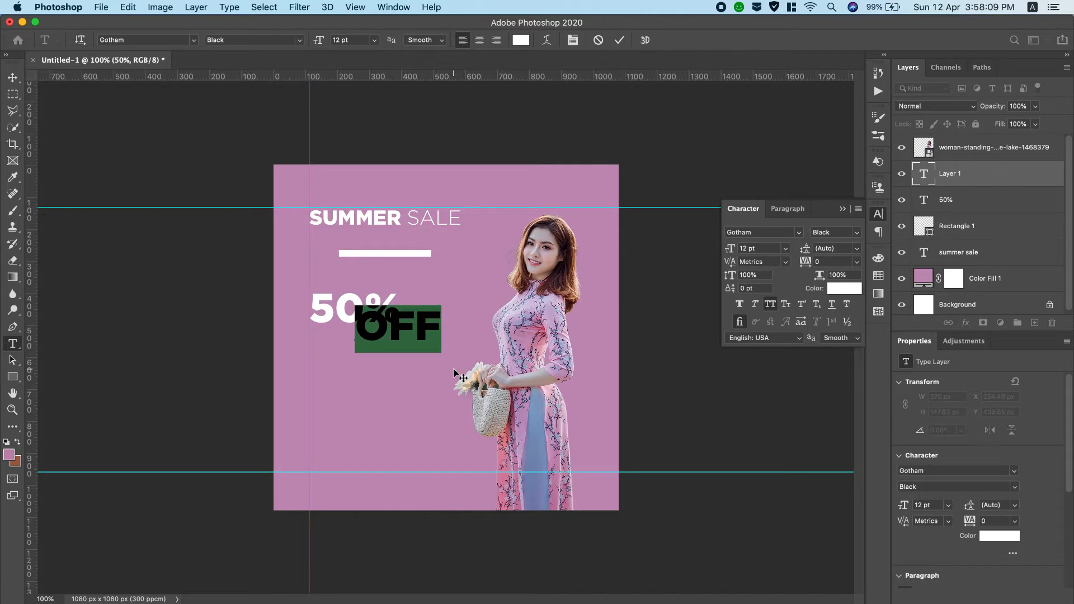
left_click(858, 237)
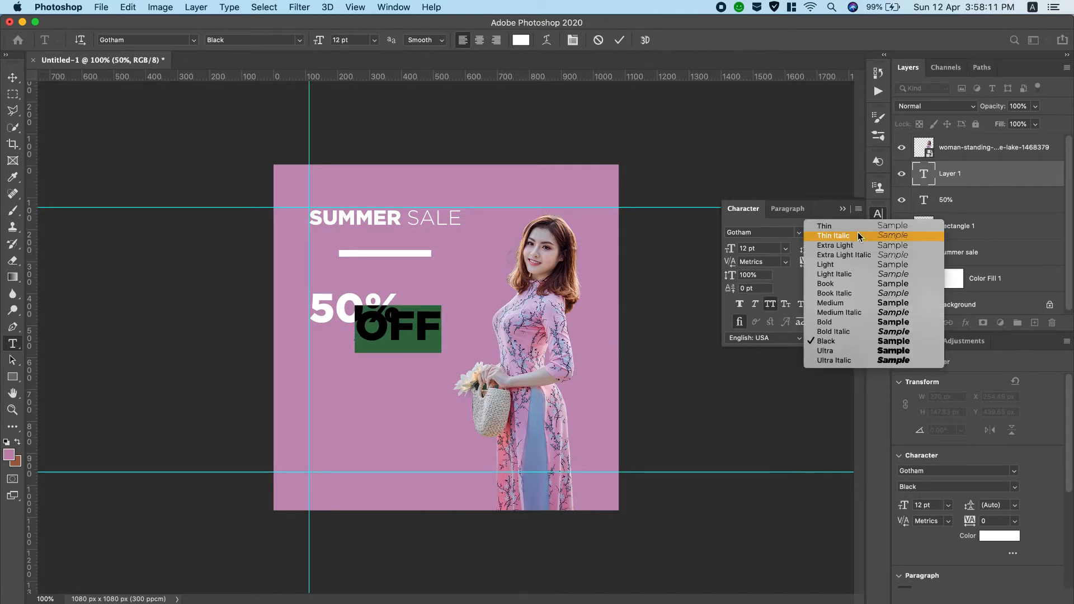
left_click(840, 265)
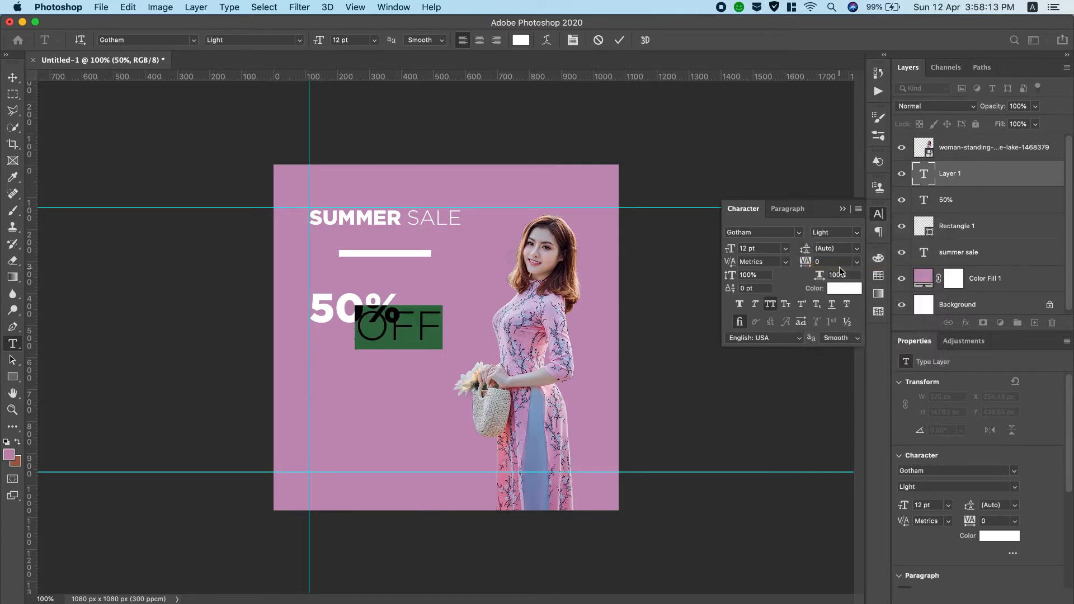
left_click(855, 234)
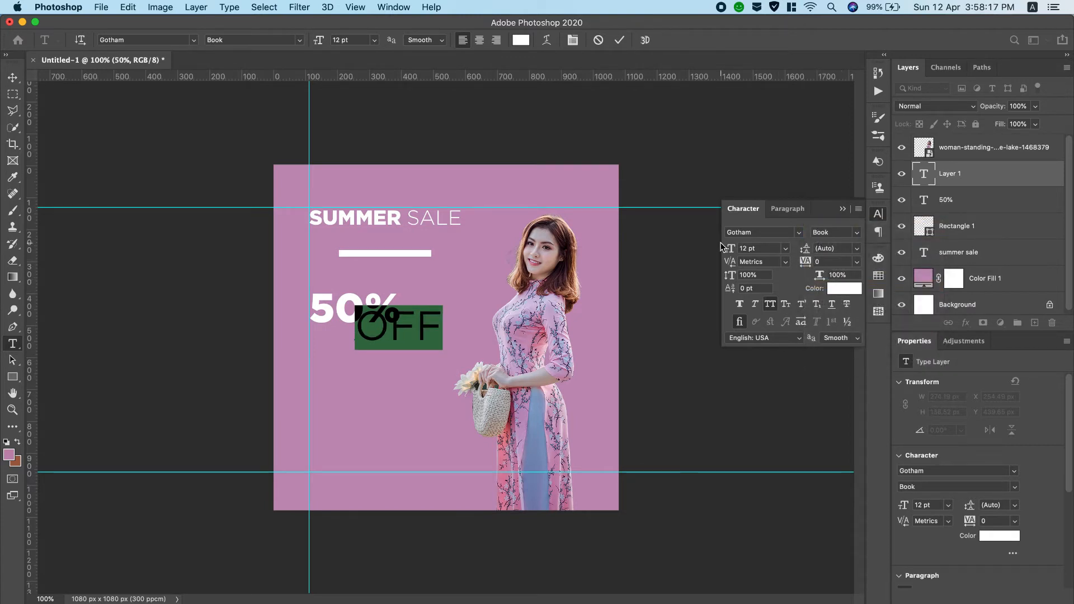
left_click_drag(733, 248, 729, 250)
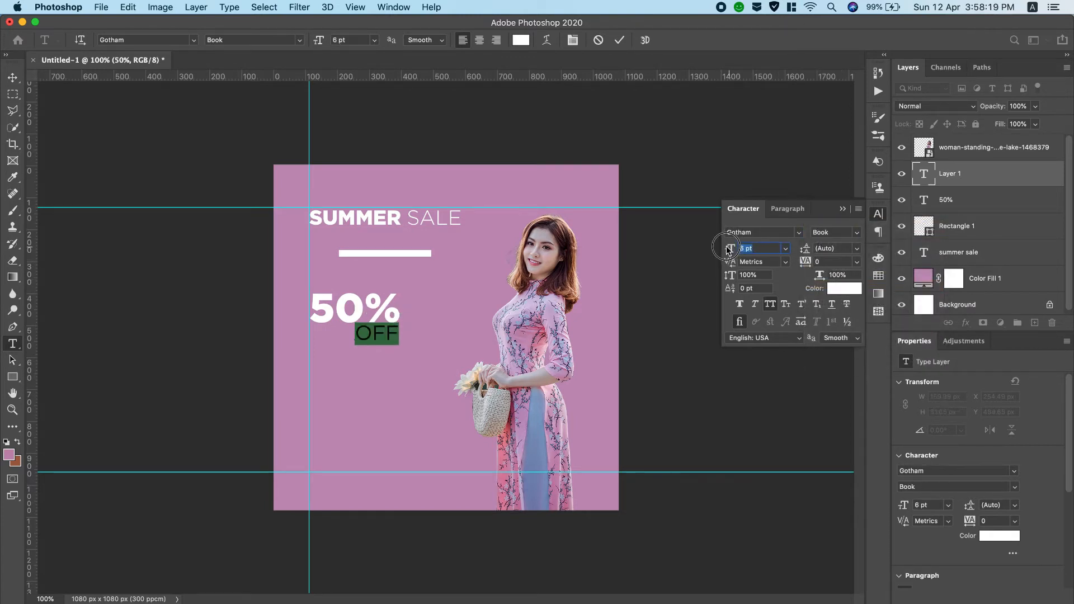
Step: Align the OFF text with the right edge of 50% and nudge it slightly down
left_click(13, 77)
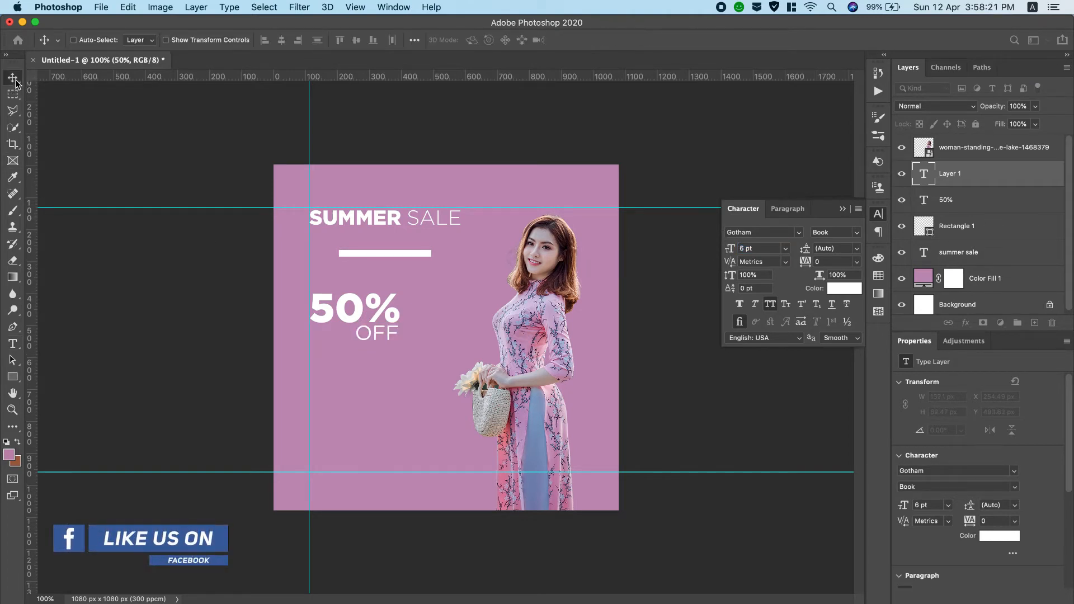
left_click_drag(385, 334, 390, 335)
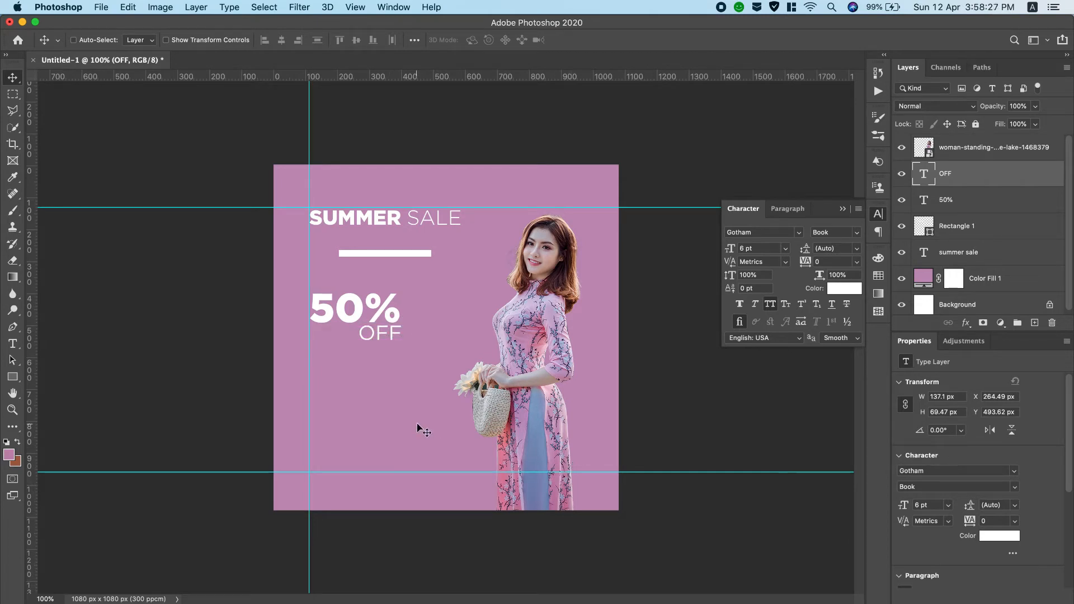
key("Down")
key("Down")
key("Down")
key("Down")
Step: Copy "Use Code Summer" from the notes and paste it as new text below OFF, near the vertical guide
left_click(721, 7)
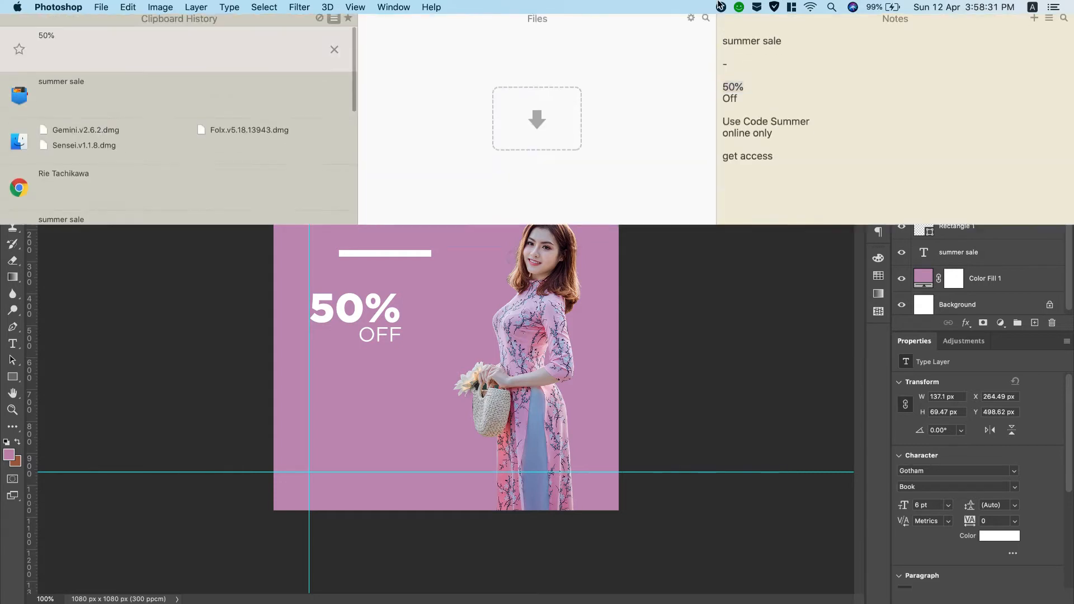
left_click_drag(728, 126, 815, 127)
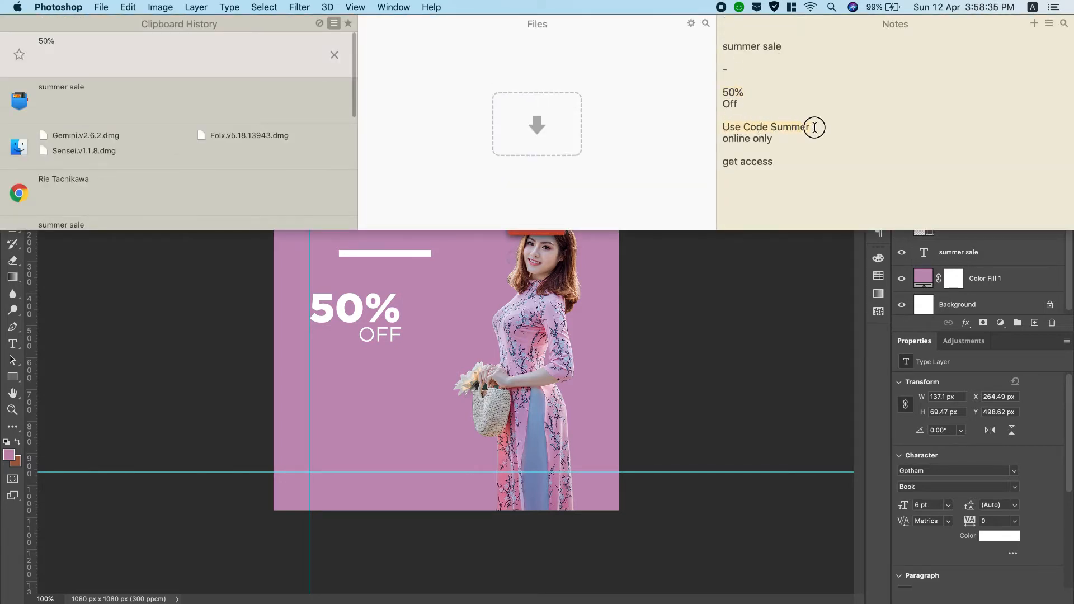
right_click(782, 126)
left_click(814, 203)
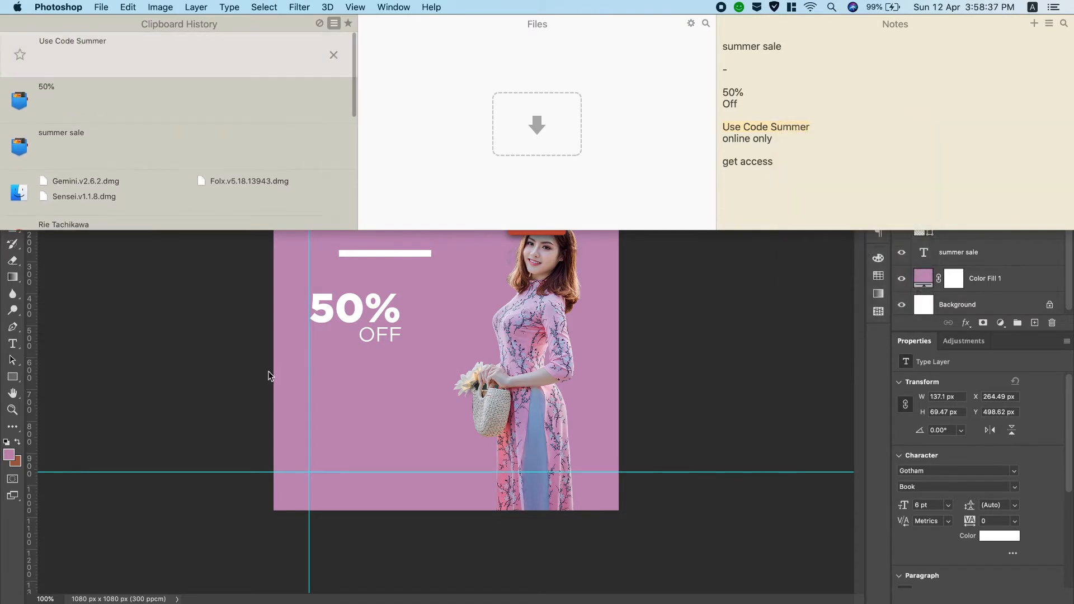
left_click(60, 340)
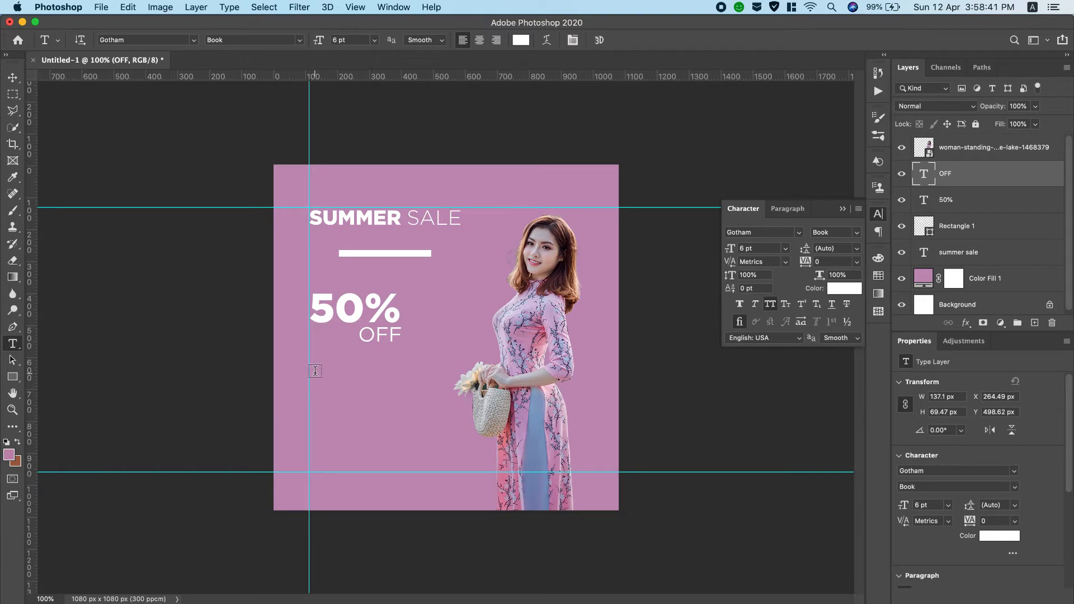
left_click(315, 374)
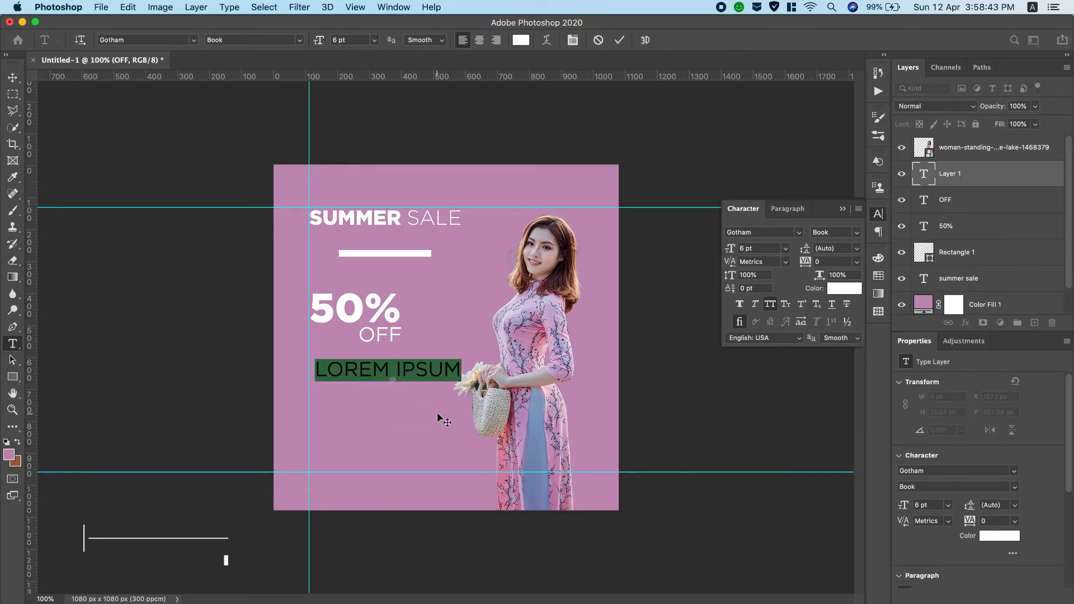
key("super+v")
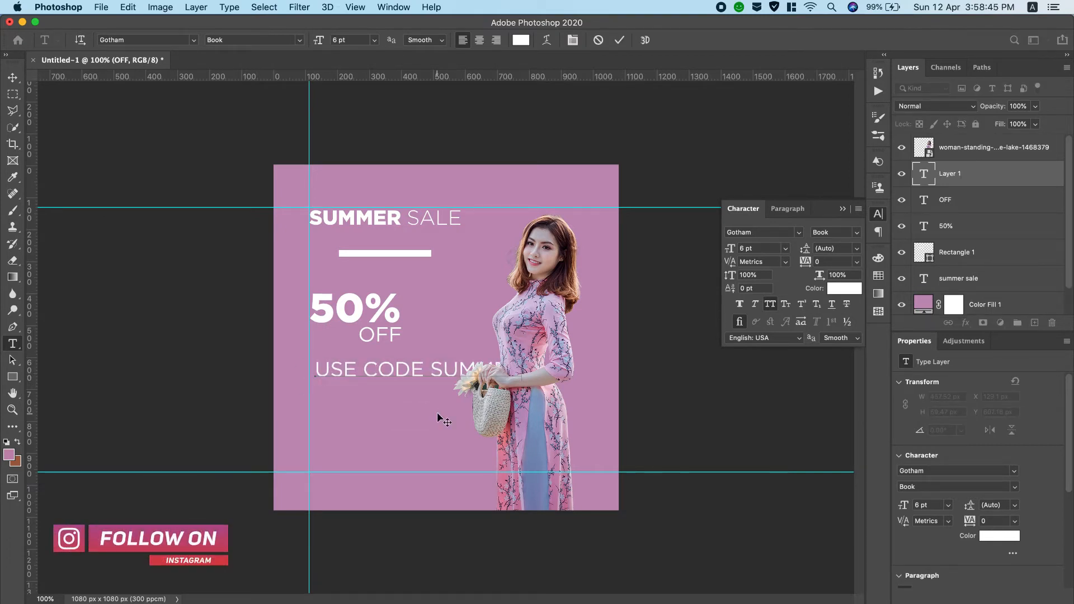
Step: Reduce the USE CODE SUMMER text to 3 pt and move it slightly down to line up with the vertical guide
key("super+a")
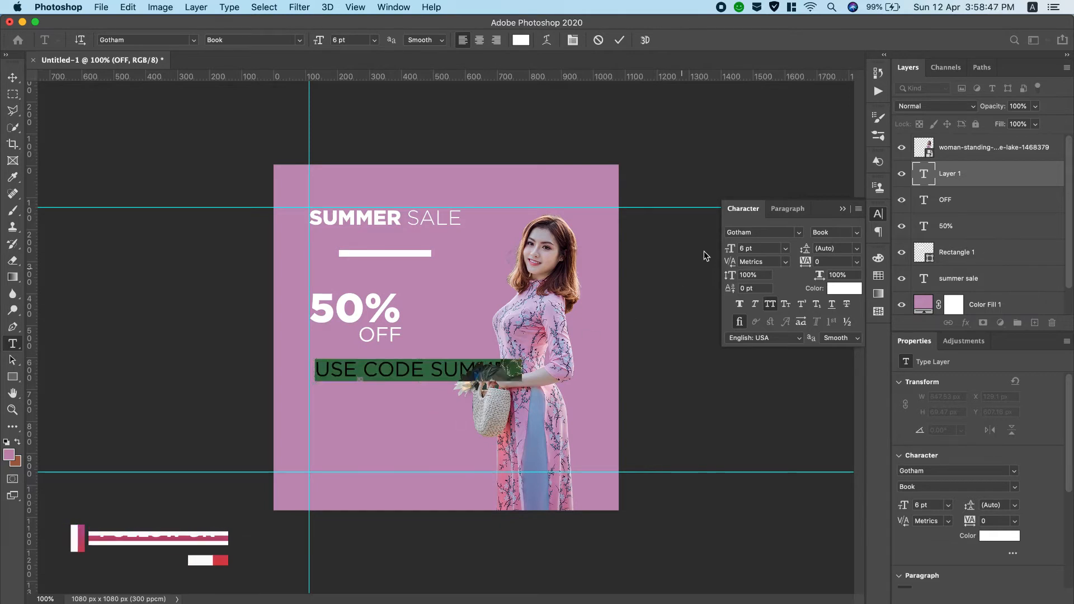
left_click_drag(735, 253, 731, 253)
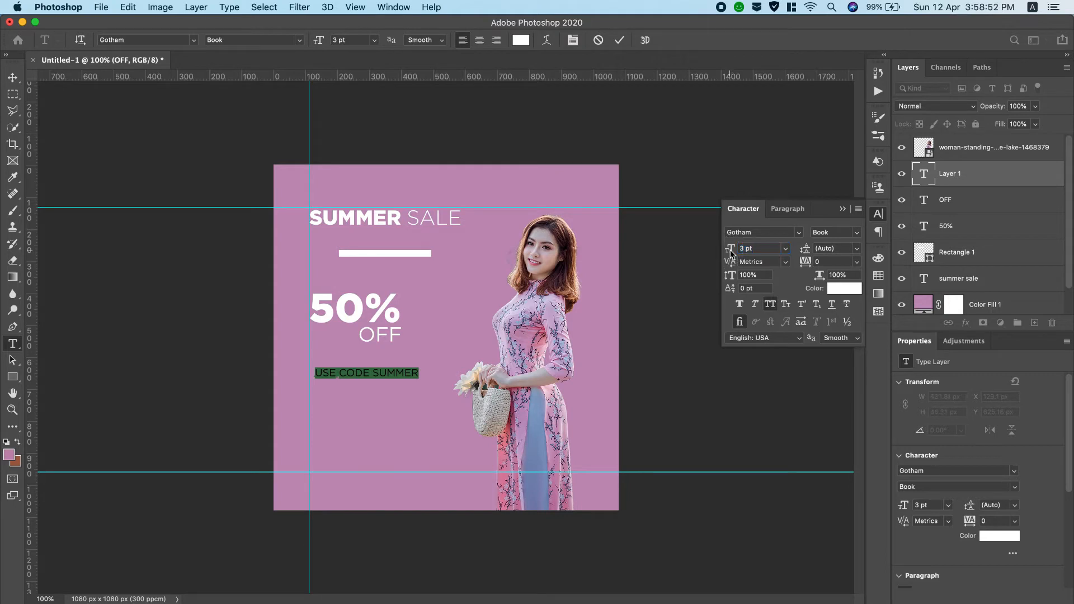
left_click(13, 78)
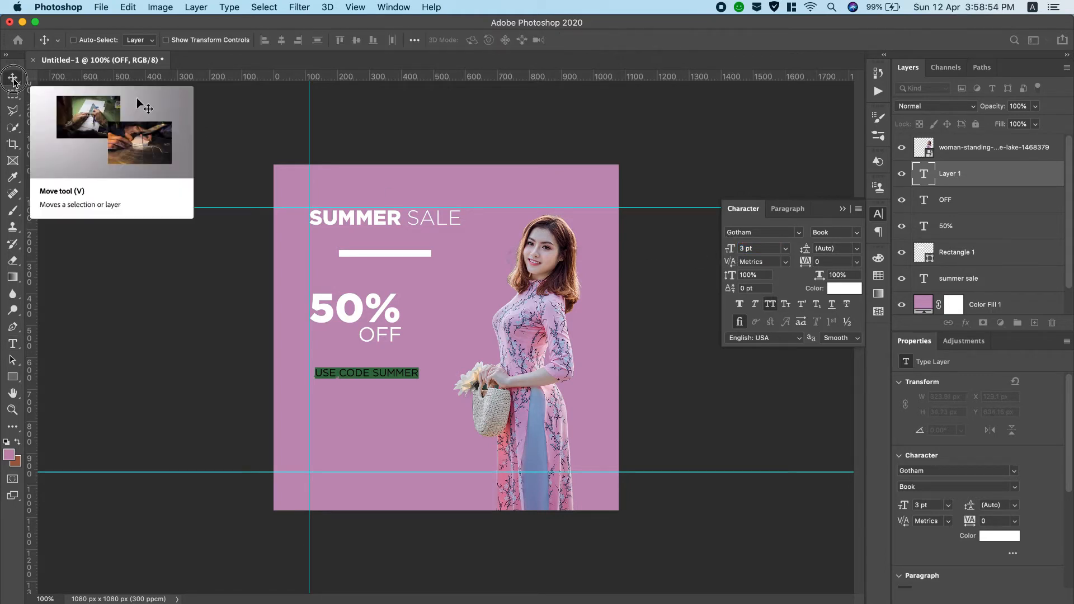
left_click(366, 373)
left_click_drag(366, 375, 358, 388)
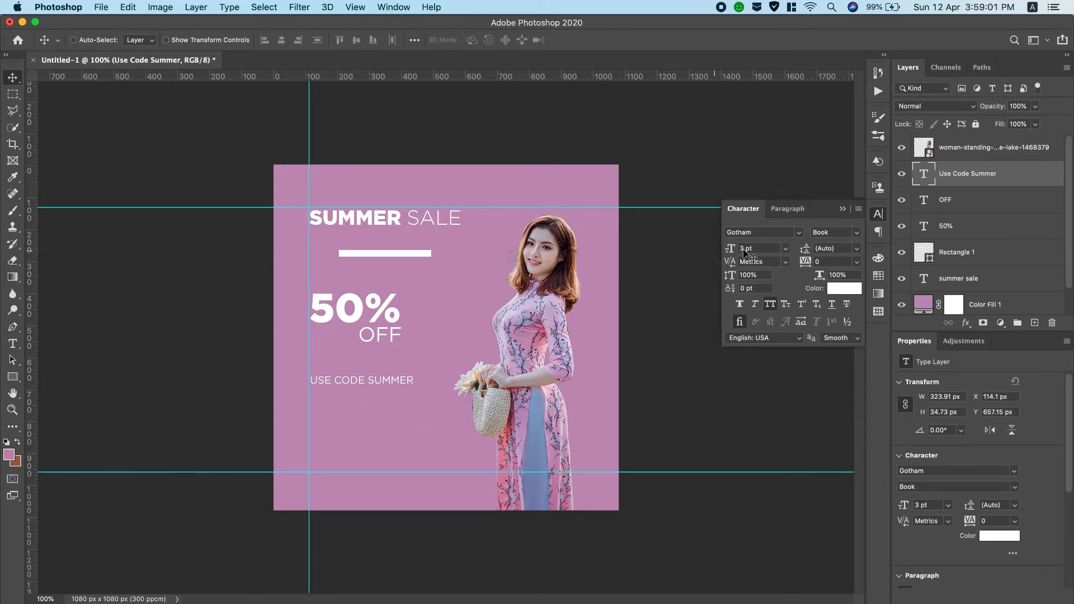
Step: Copy "online only" from the notes and paste it as a new text line below USE CODE SUMMER
scroll(800, 5, "down", 2)
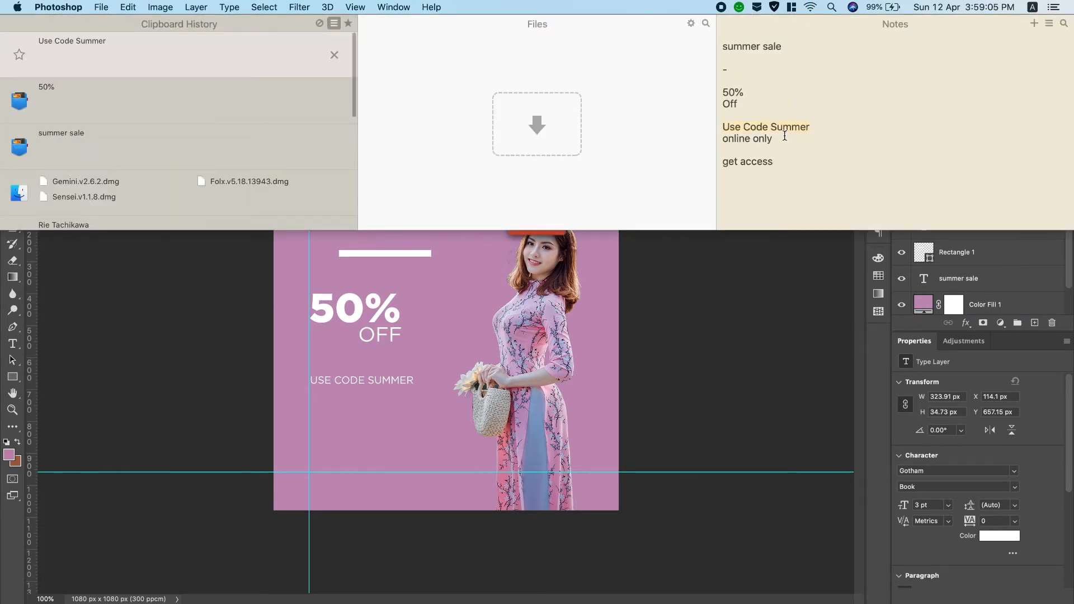
left_click_drag(783, 137, 719, 137)
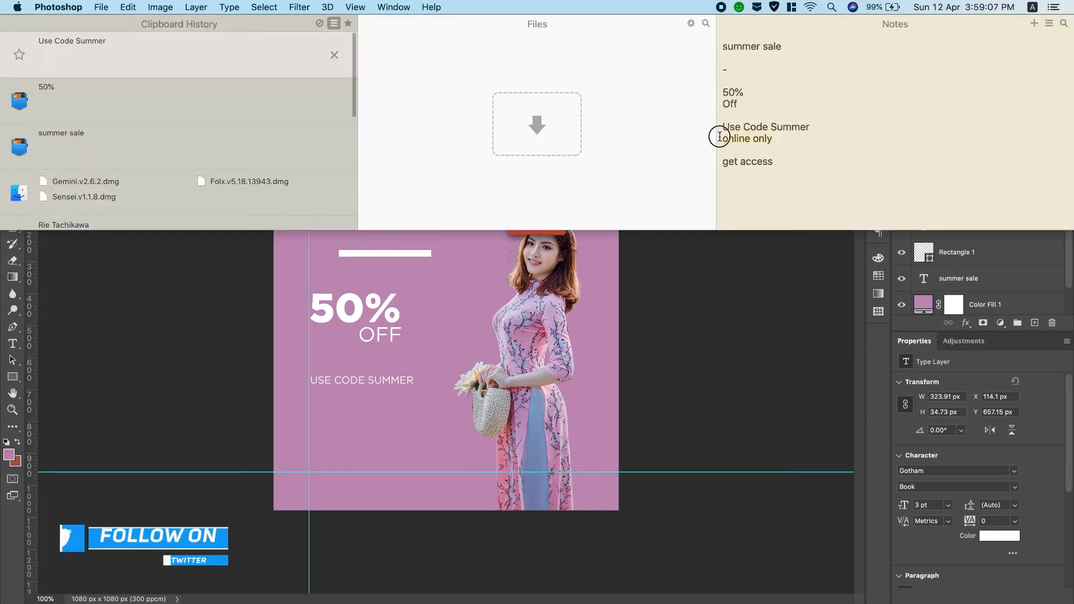
right_click(759, 143)
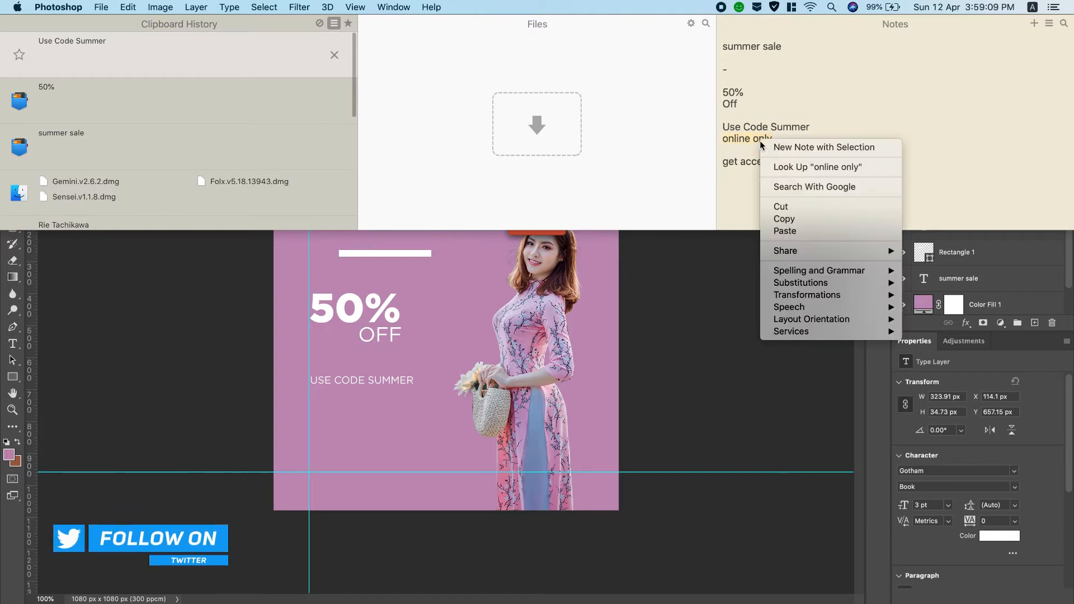
left_click(784, 220)
left_click(47, 257)
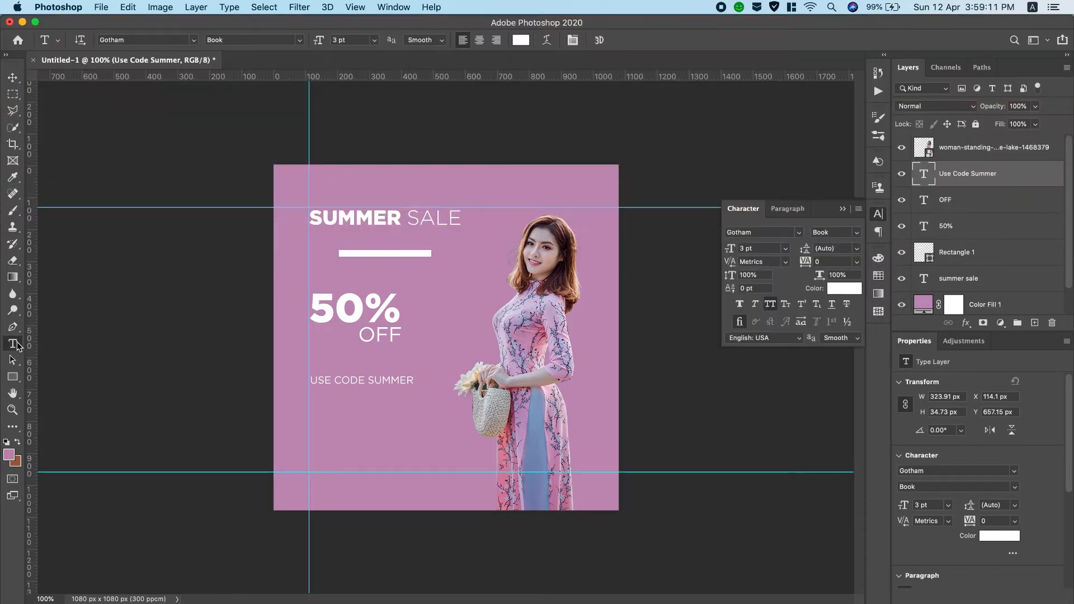
left_click(319, 403)
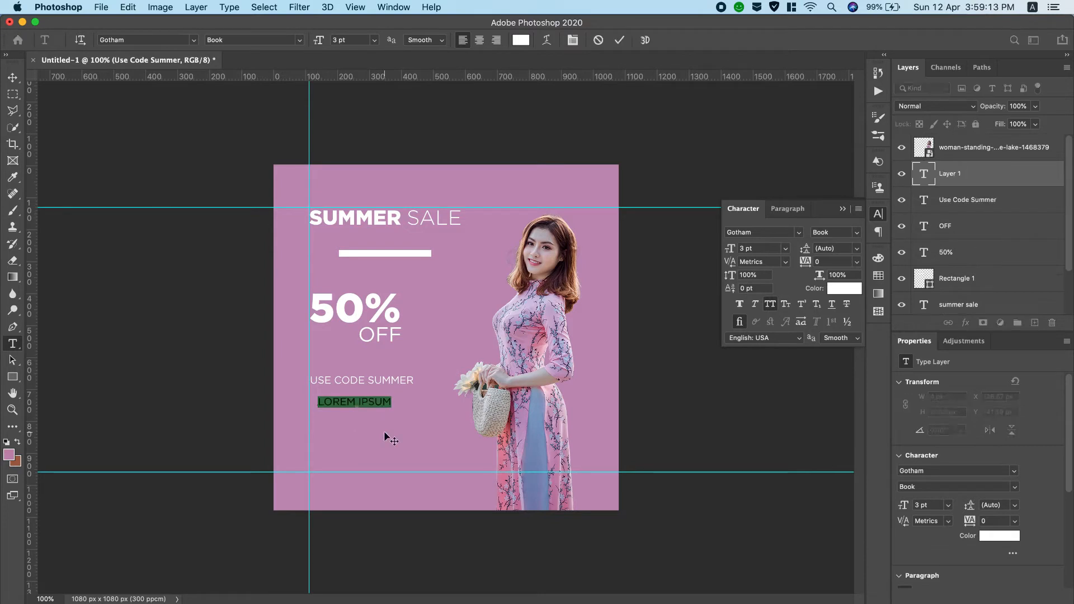
key("Left")
key("super+v")
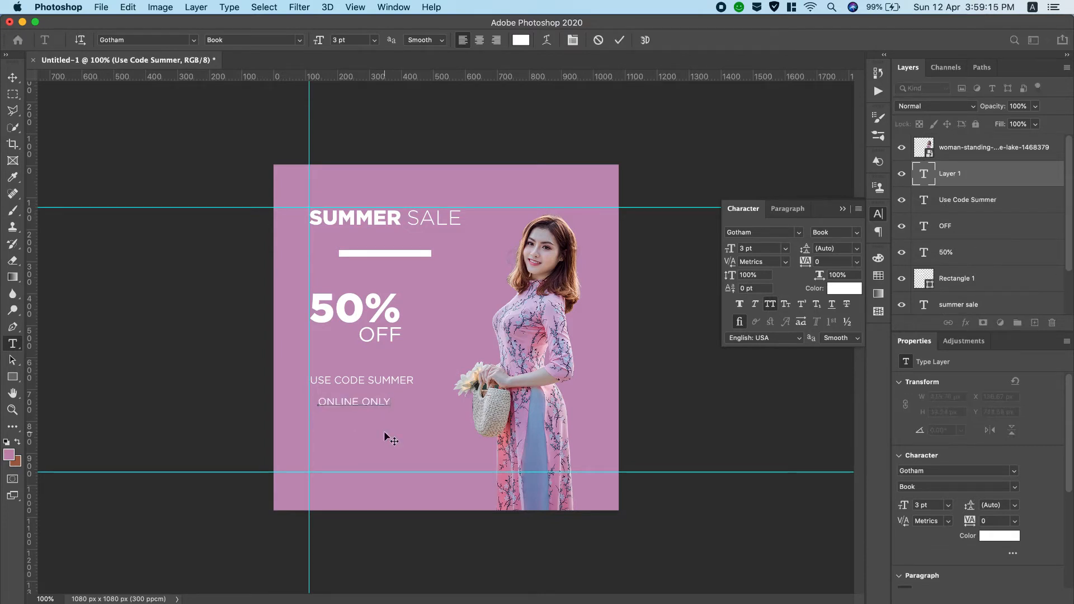
Step: Set the ONLINE ONLY text to the Medium font weight and align its left edge with the vertical guide
left_click(393, 400)
left_click_drag(394, 400, 283, 392)
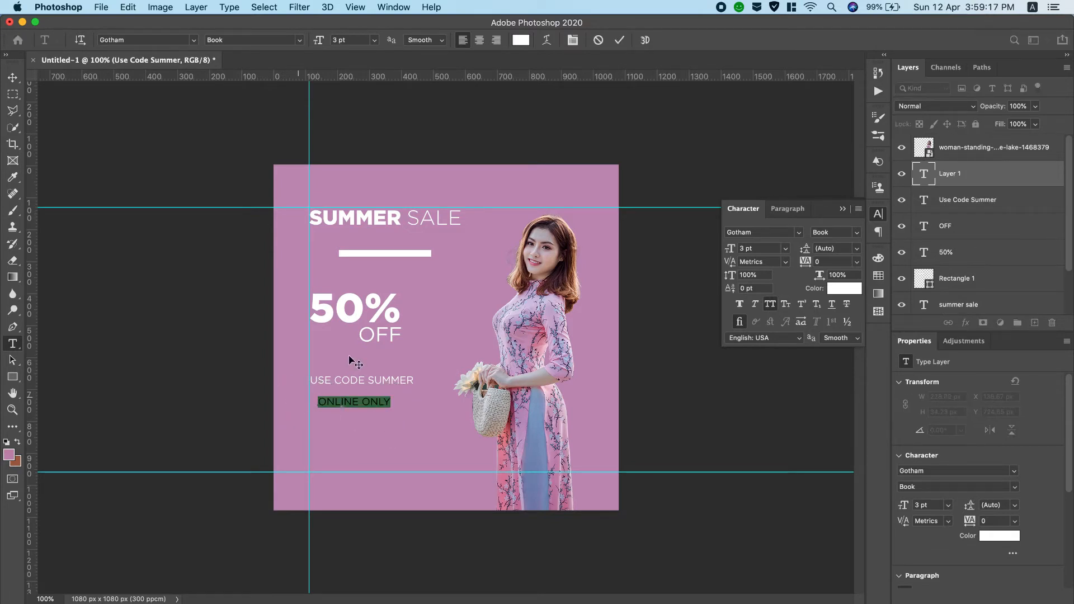
left_click(860, 234)
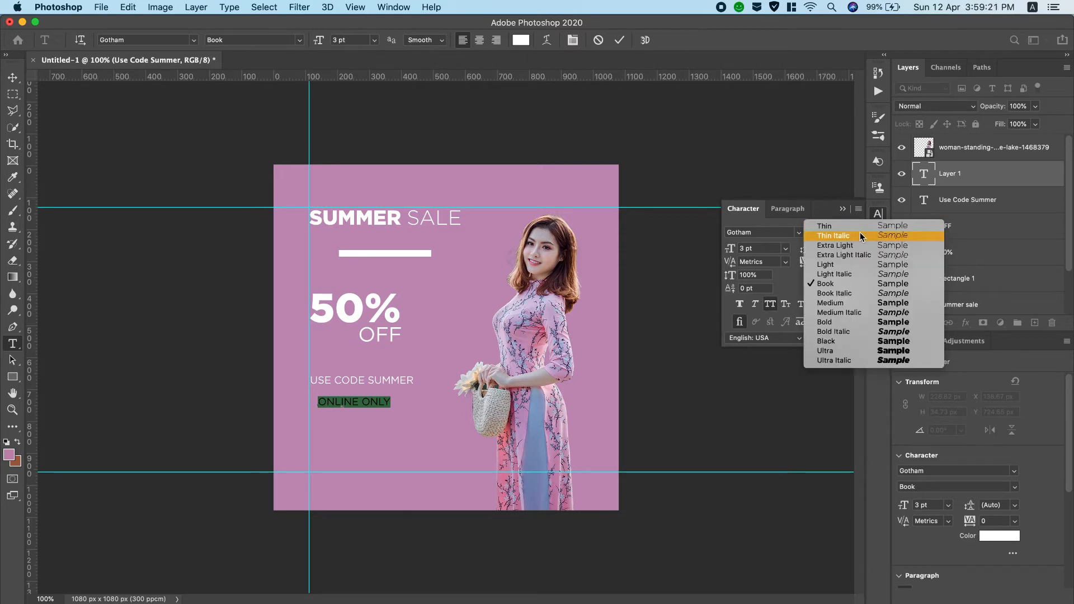
left_click(851, 303)
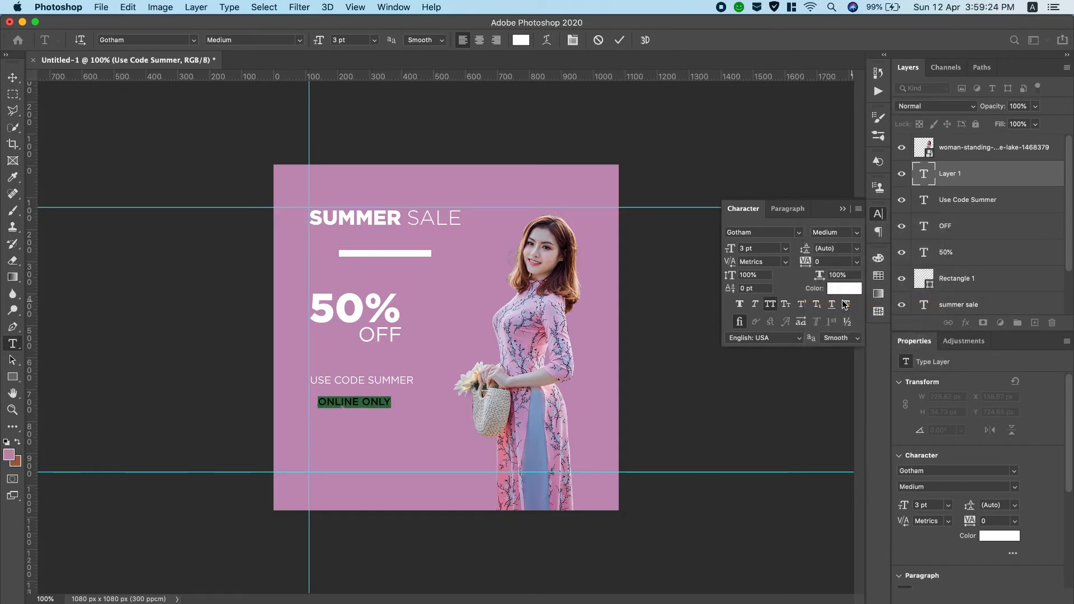
left_click(15, 81)
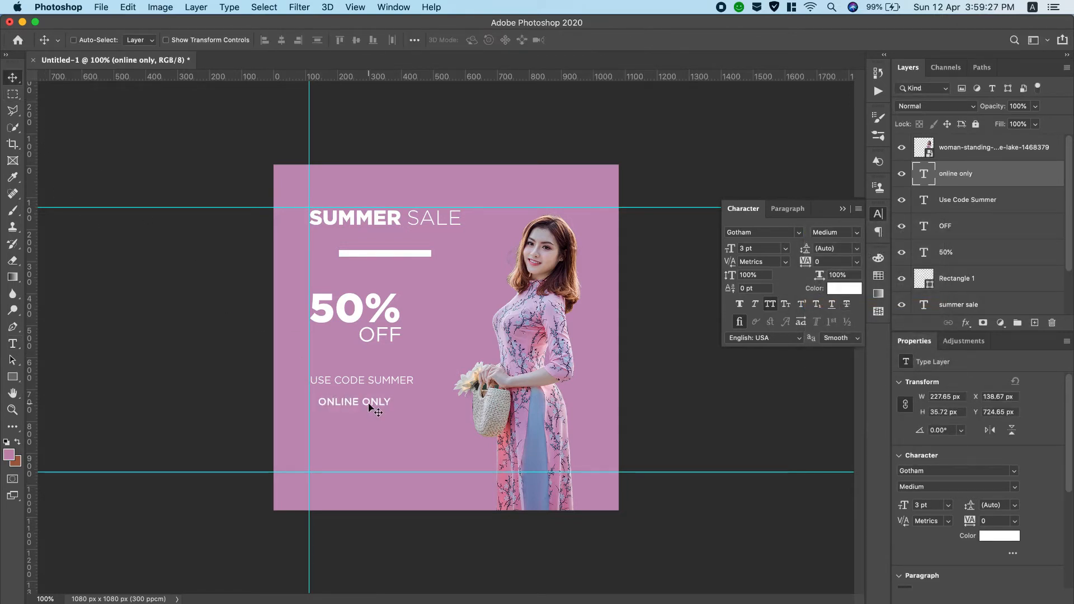
left_click_drag(368, 404, 360, 405)
Step: Enlarge the USE CODE SUMMER text to 4 pt and give its word SUMMER the Medium font weight
double_click(924, 201)
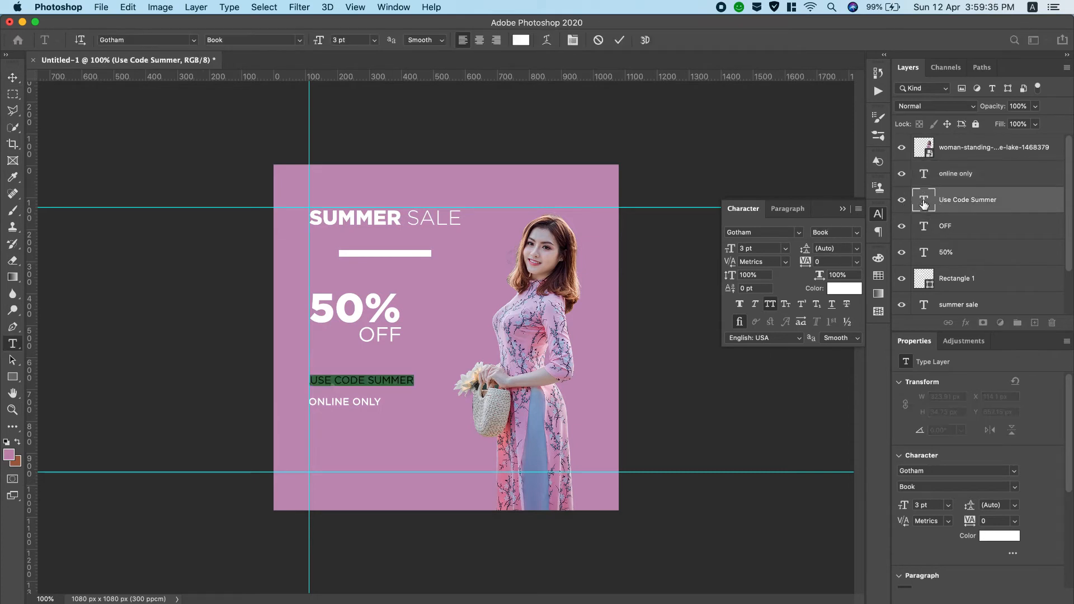
left_click(741, 248)
key("Up")
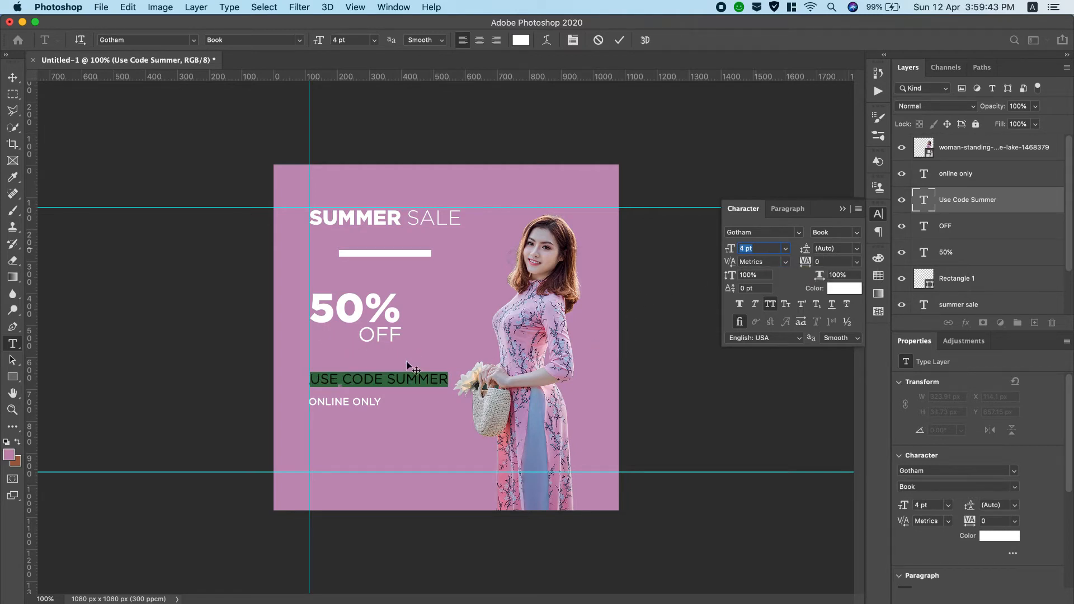
left_click(391, 380)
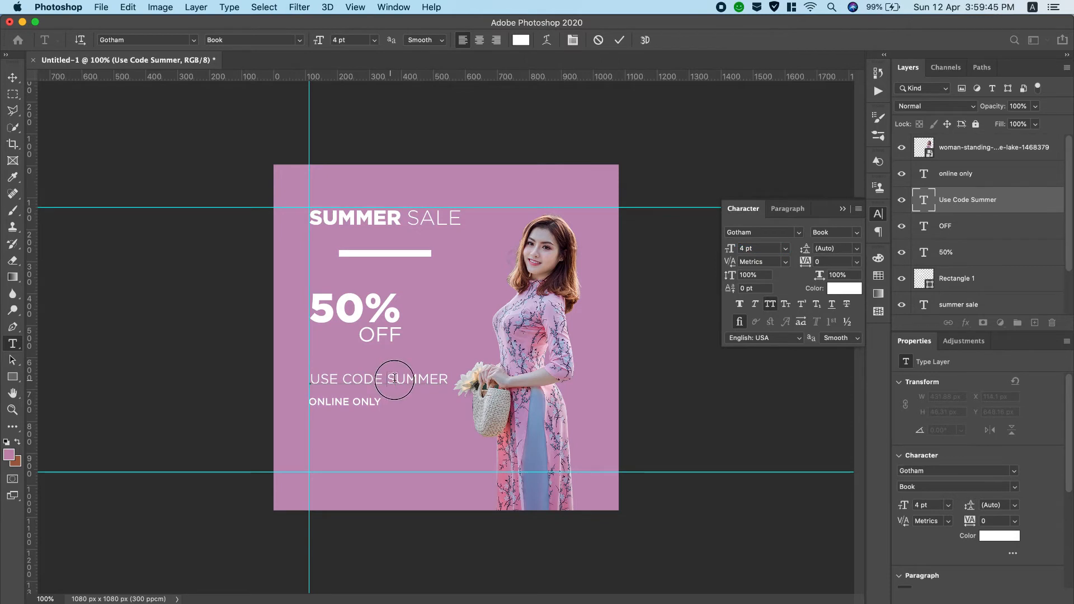
double_click(392, 380)
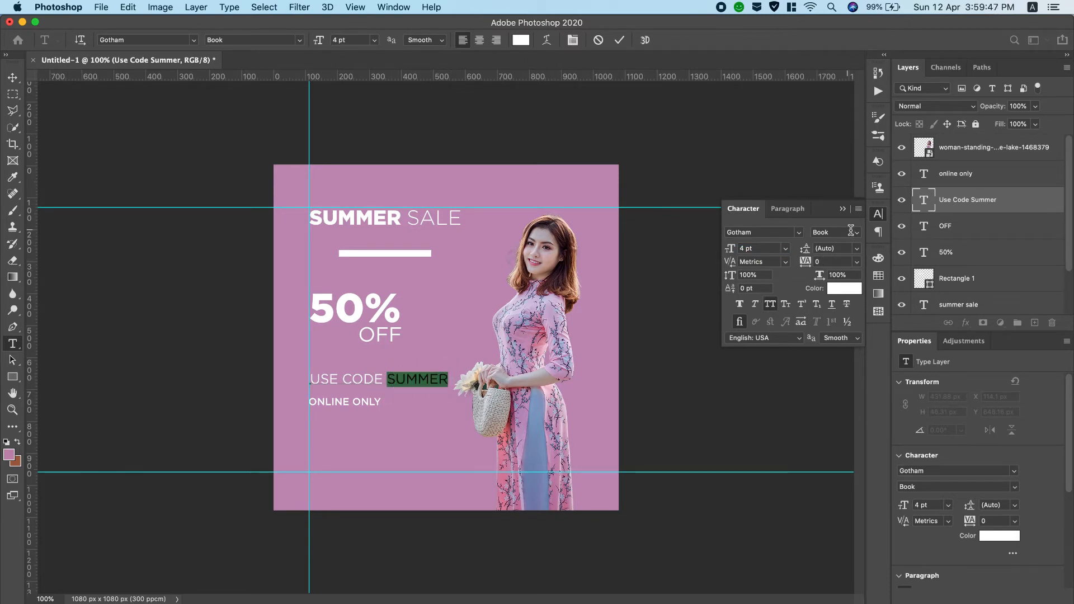
left_click(854, 233)
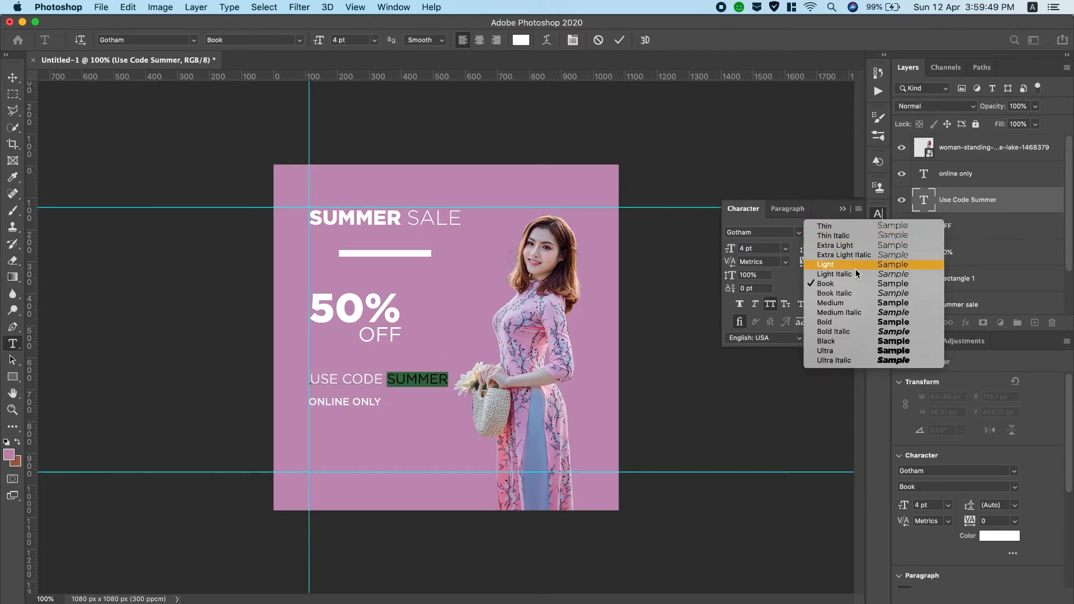
left_click(837, 303)
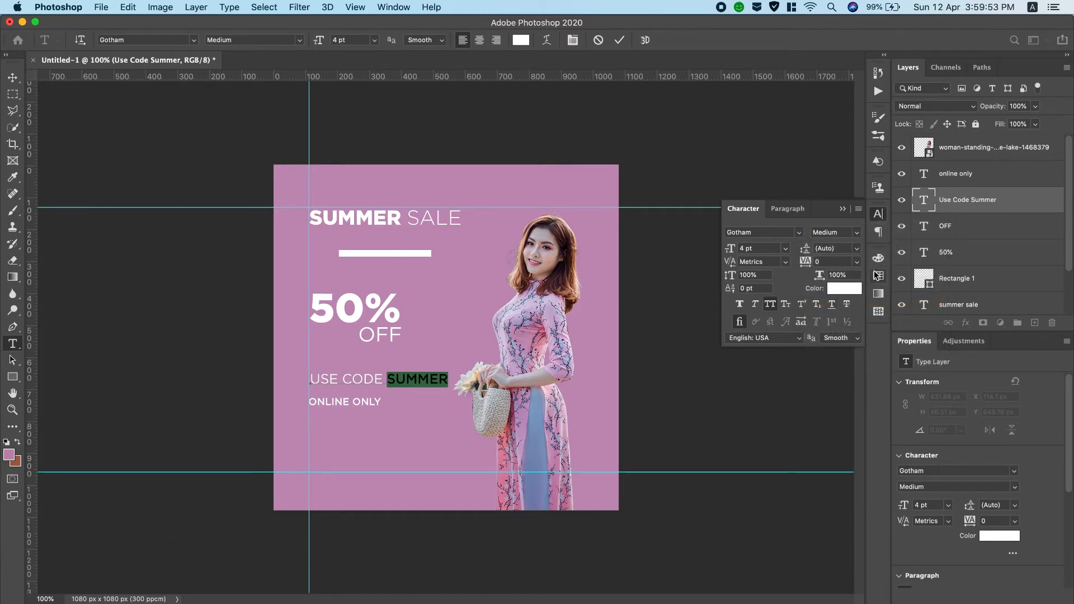
Step: Draw a rectangle about 210 x 57 px around the word SUMMER in the promo code line
left_click(13, 377)
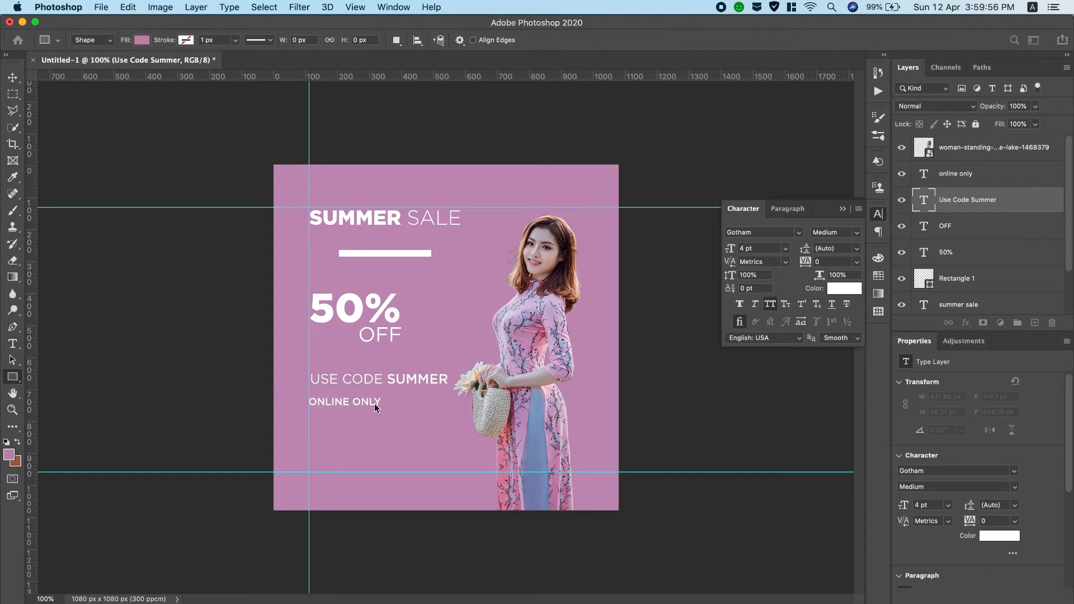
left_click(387, 369)
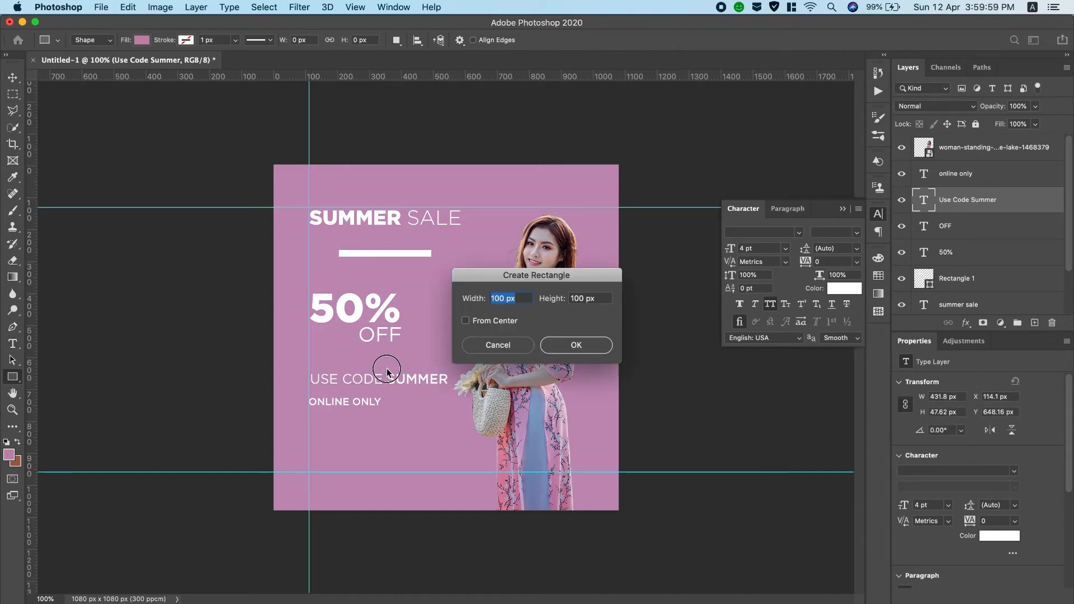
left_click(507, 342)
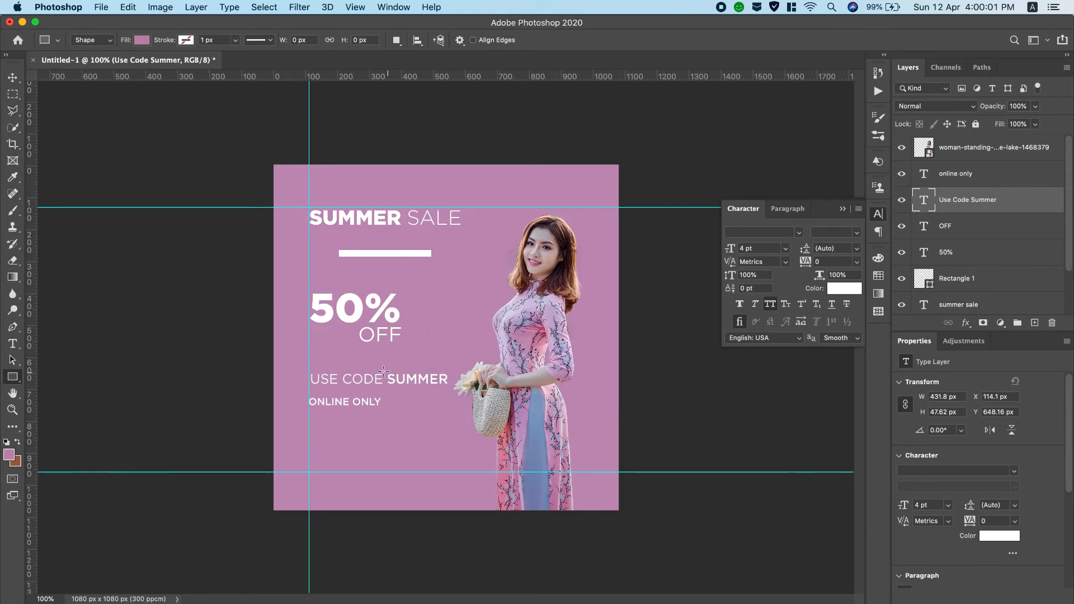
left_click_drag(387, 369, 454, 387)
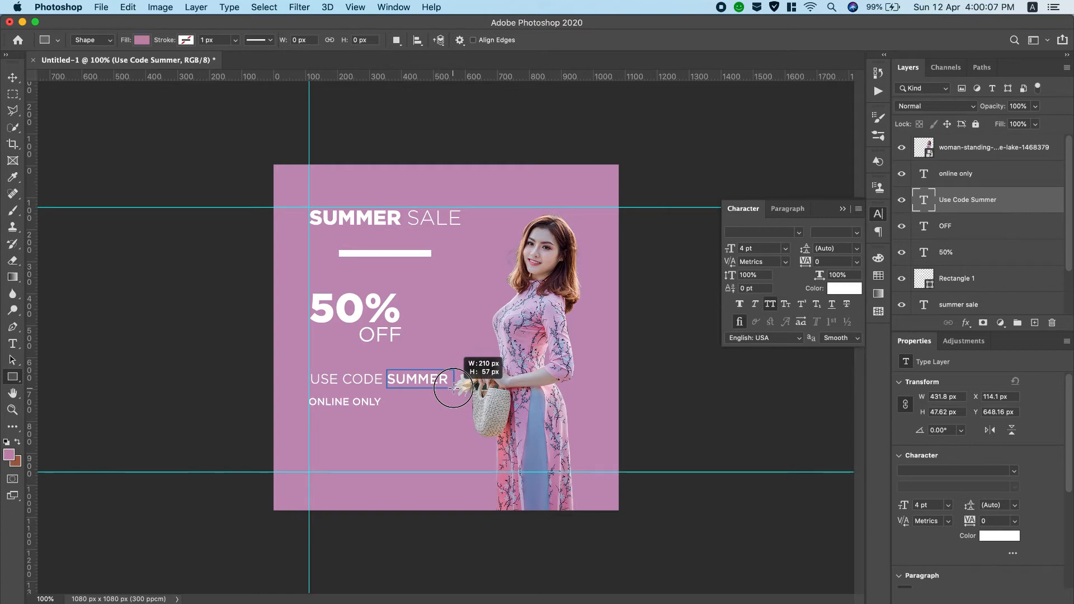
left_click_drag(453, 387, 453, 388)
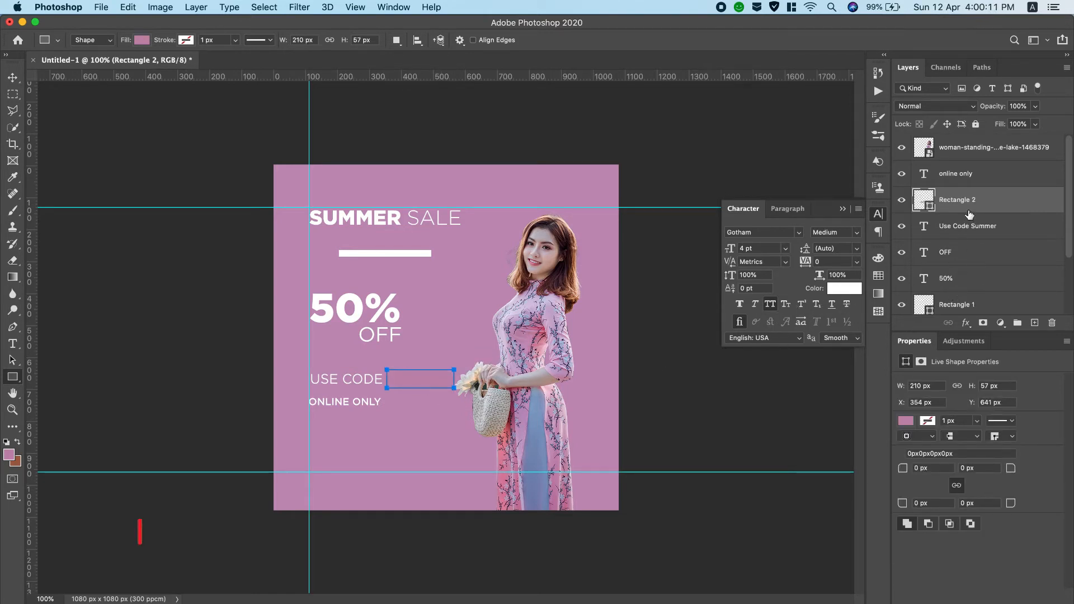
Step: Place the new rectangle's layer beneath the Use Code Summer text and fill it with white
left_click_drag(970, 213, 973, 229)
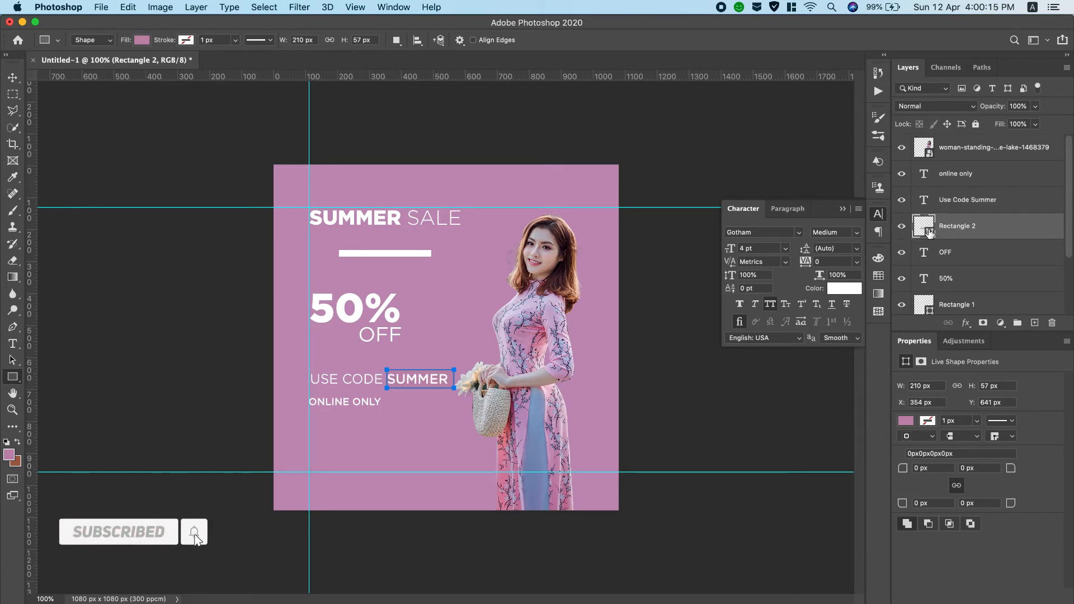
left_click(142, 40)
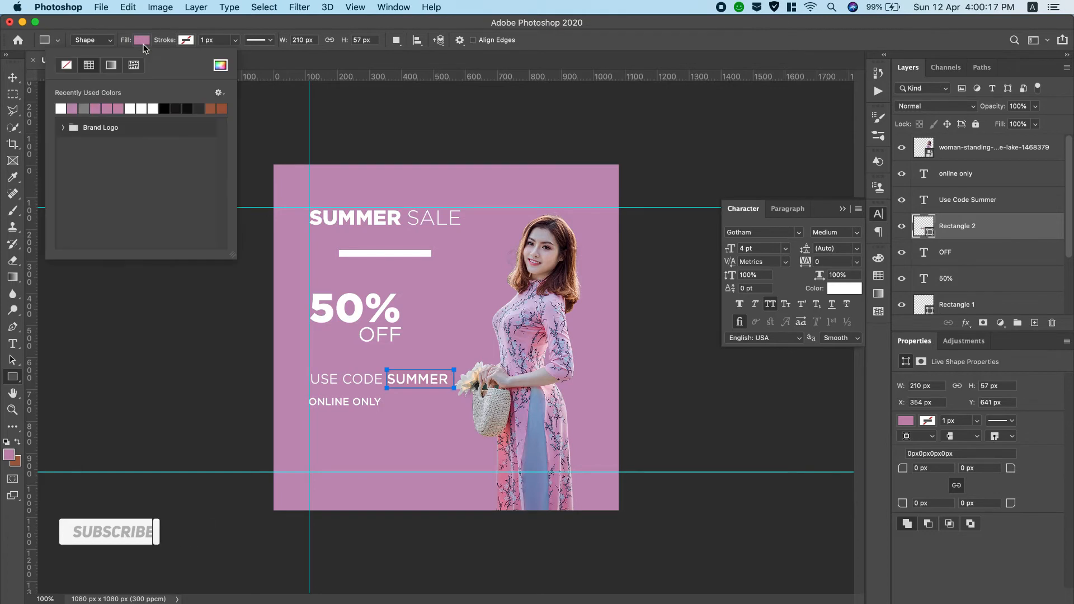
left_click(61, 108)
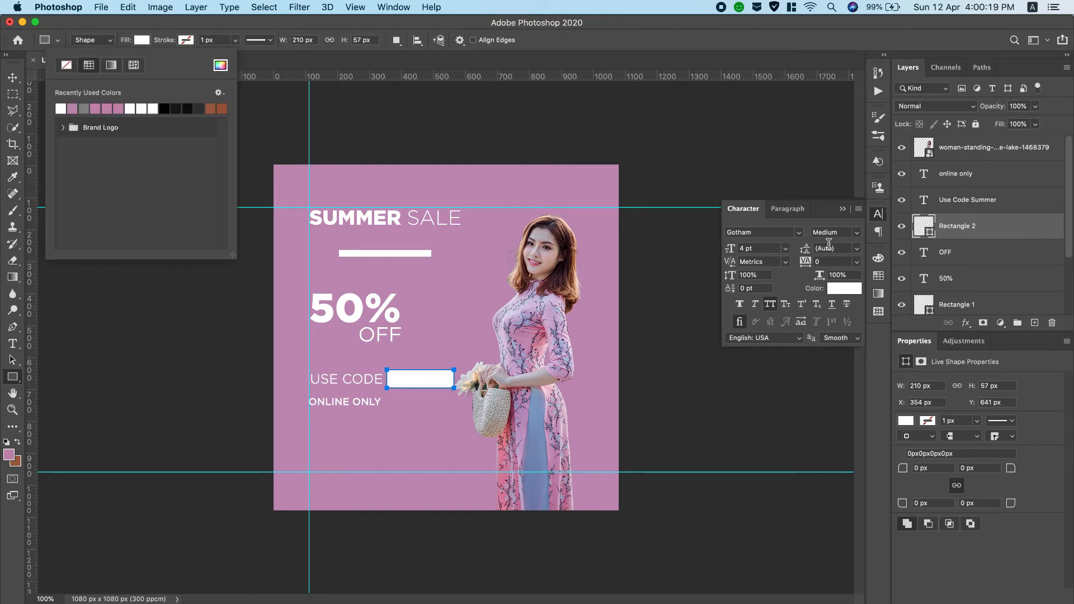
Step: Recolor the word SUMMER in the promo code line with the background pink, c391ba
left_click(923, 203)
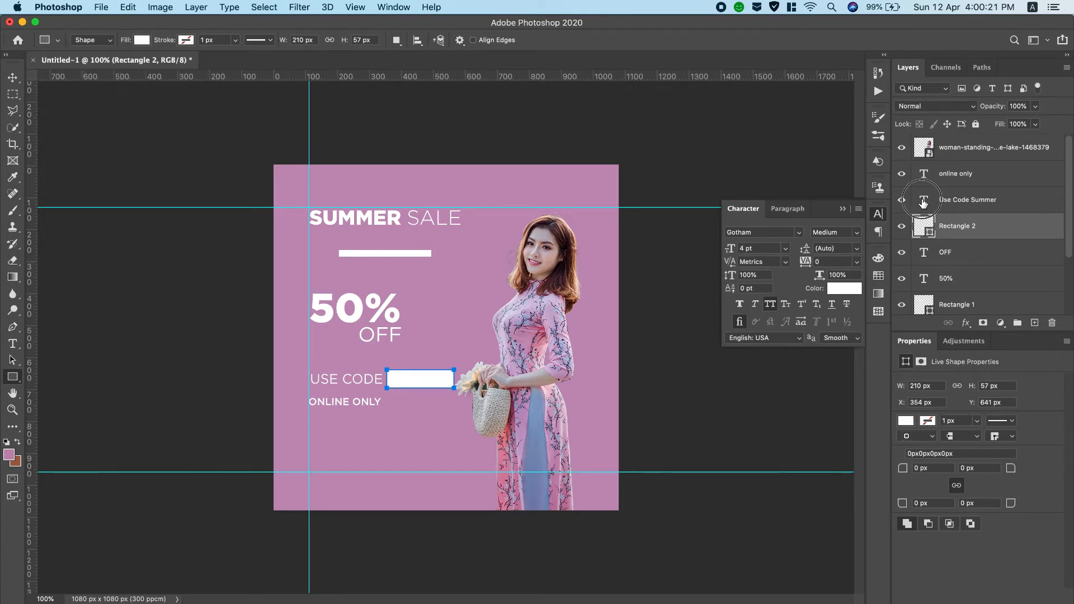
double_click(923, 202)
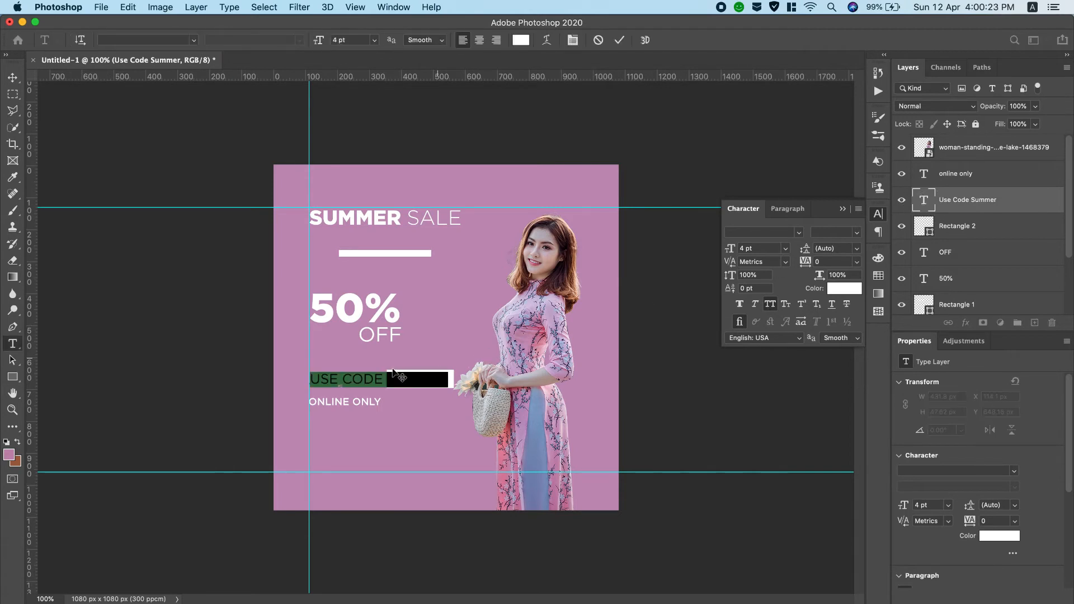
left_click_drag(388, 376, 499, 375)
left_click(521, 40)
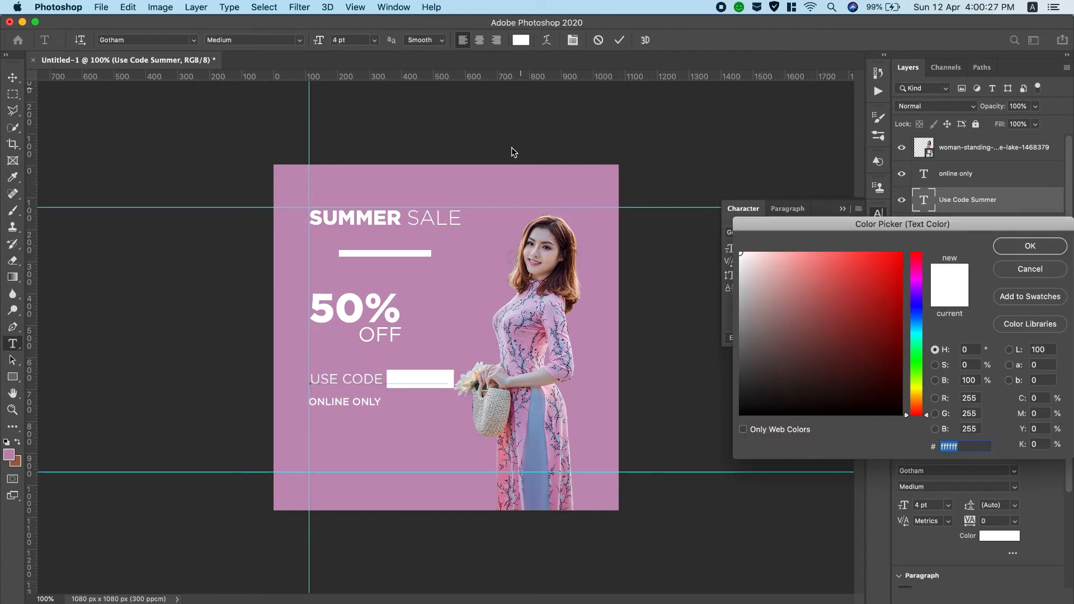
left_click(465, 285)
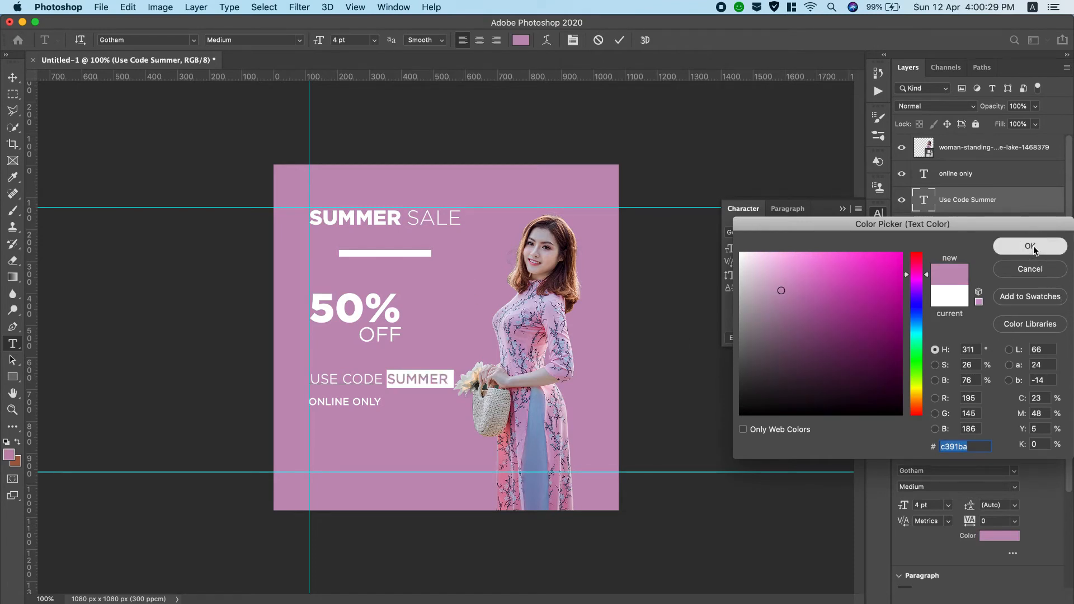
left_click(1033, 249)
Step: Nudge the white rectangle slightly left to even its margins around SUMMER, and collapse the character settings
left_click(950, 228)
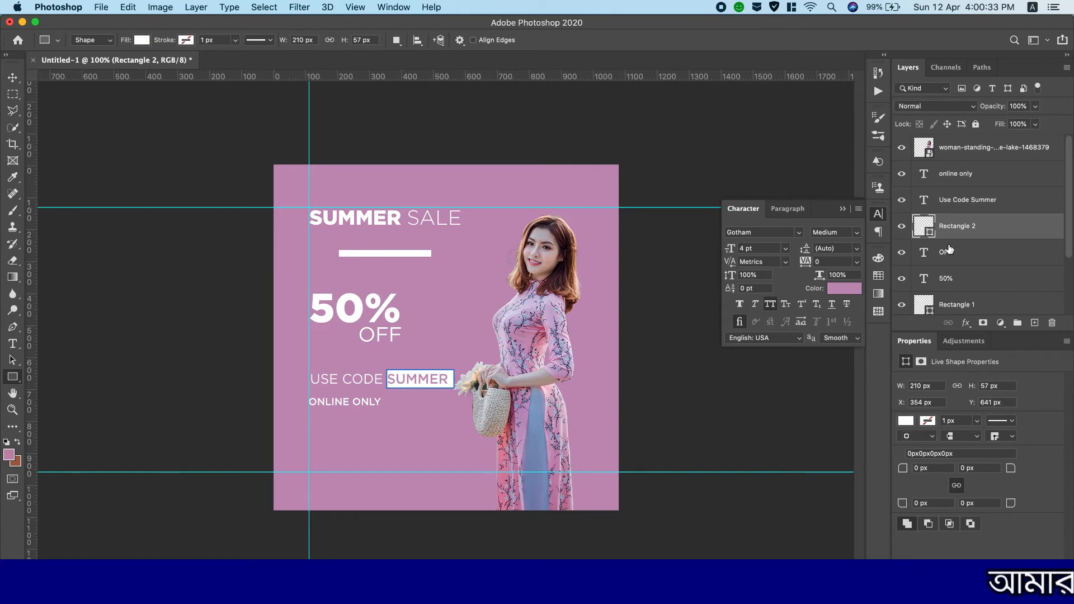
left_click(14, 78)
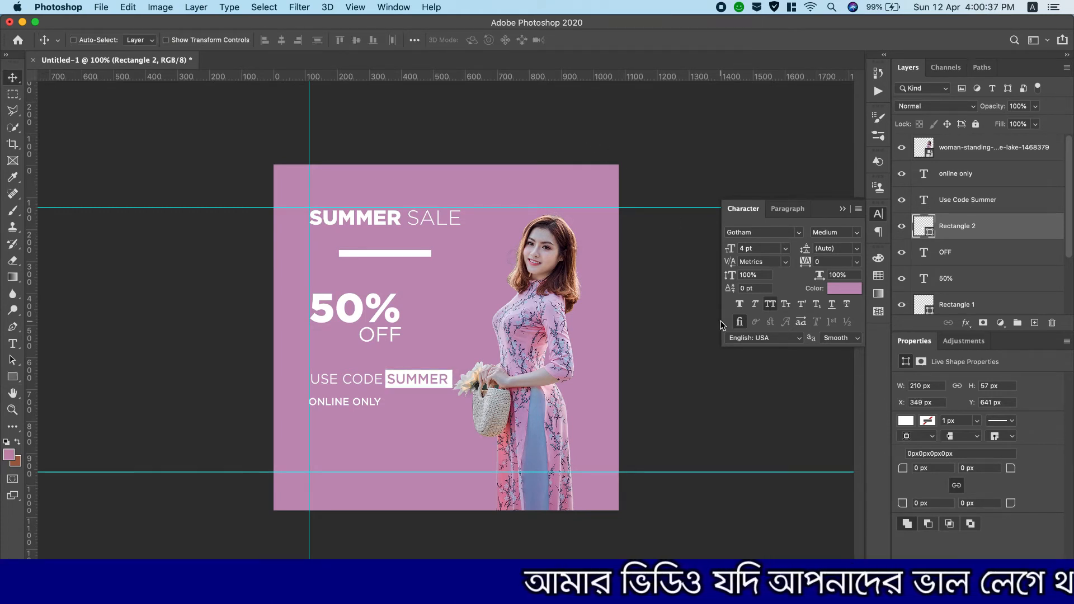
key("Left")
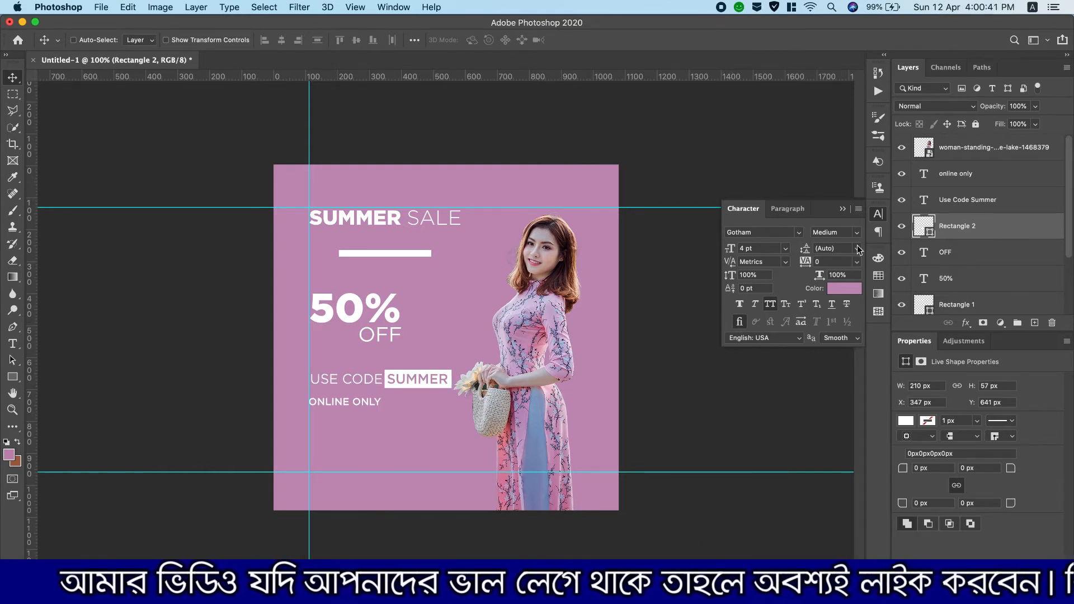
left_click(842, 208)
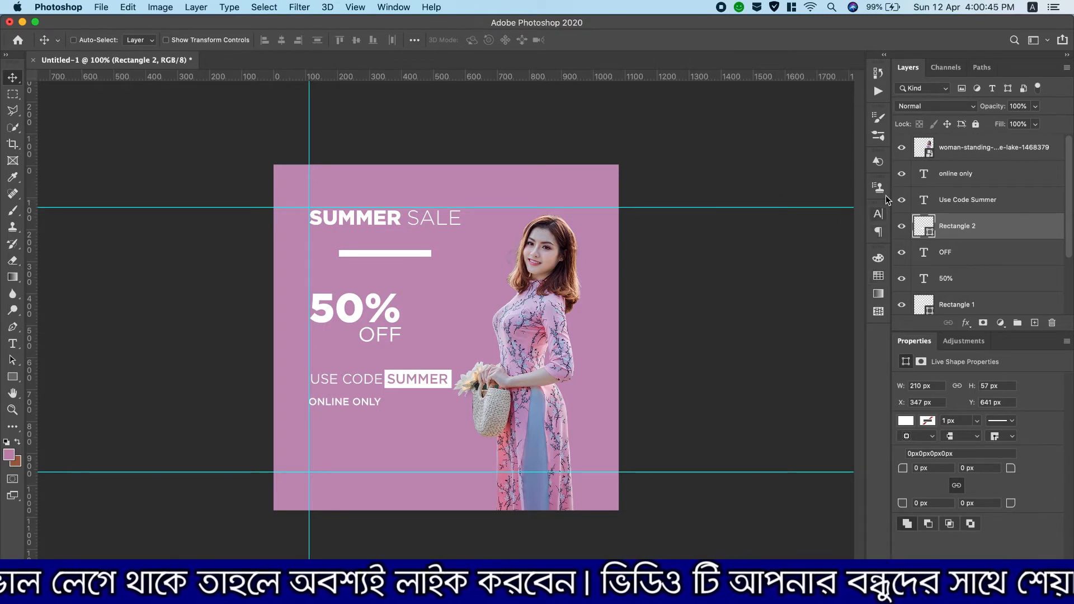
Step: Draw a white rectangle about 385 x 74 px below ONLINE ONLY, starting at the vertical guide and ending above the lower guide
scroll(821, 4, "down", 2)
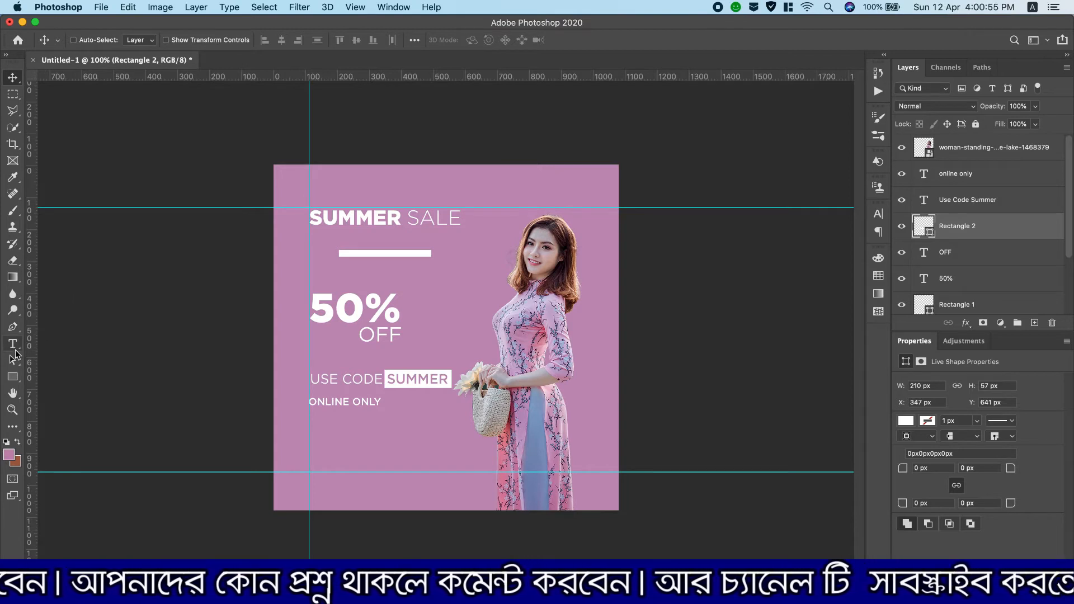
left_click(17, 384)
left_click(50, 375)
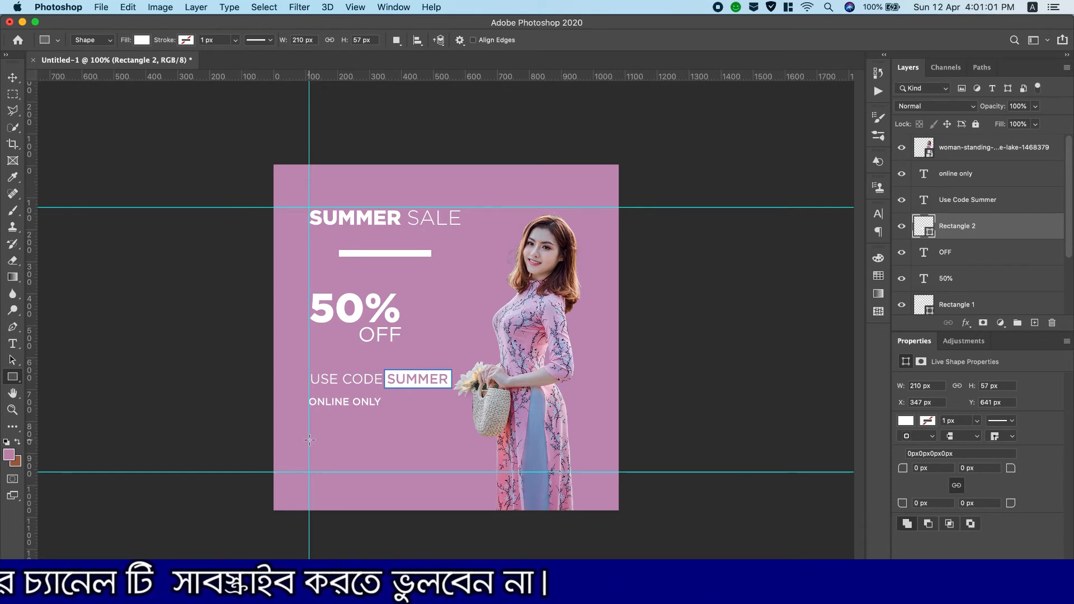
left_click_drag(309, 440, 432, 463)
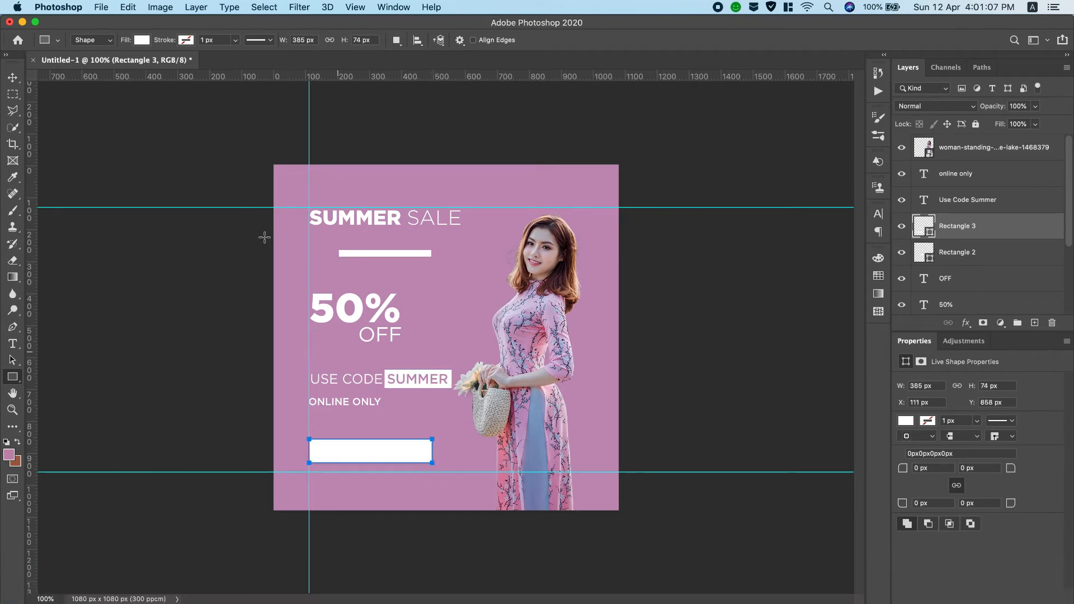
Step: Remove the lower rectangle's fill and give it a white stroke 5.43 px wide
left_click(140, 40)
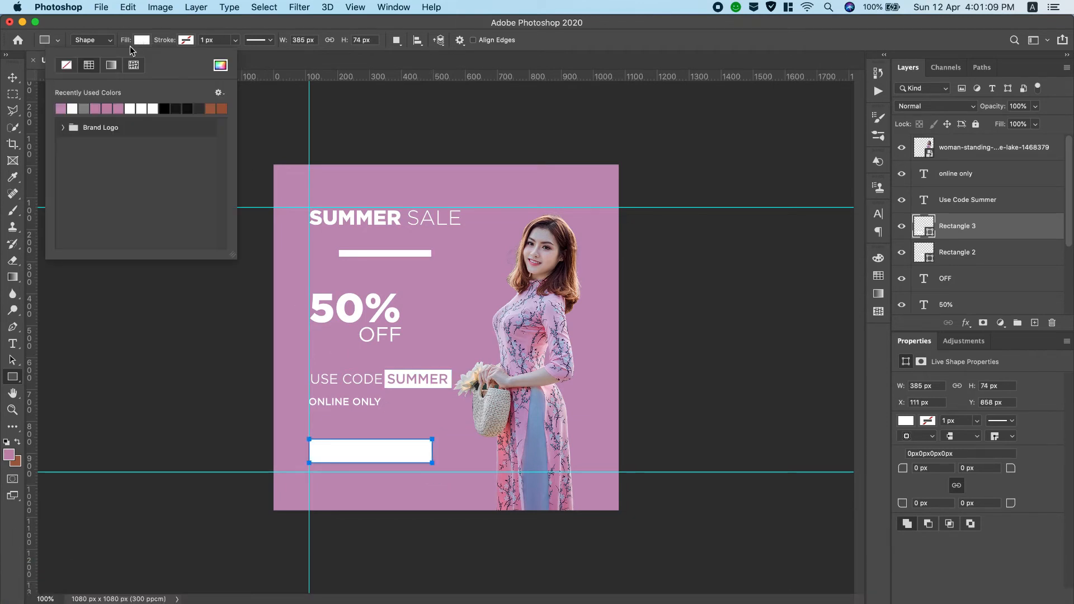
left_click(65, 66)
left_click(186, 43)
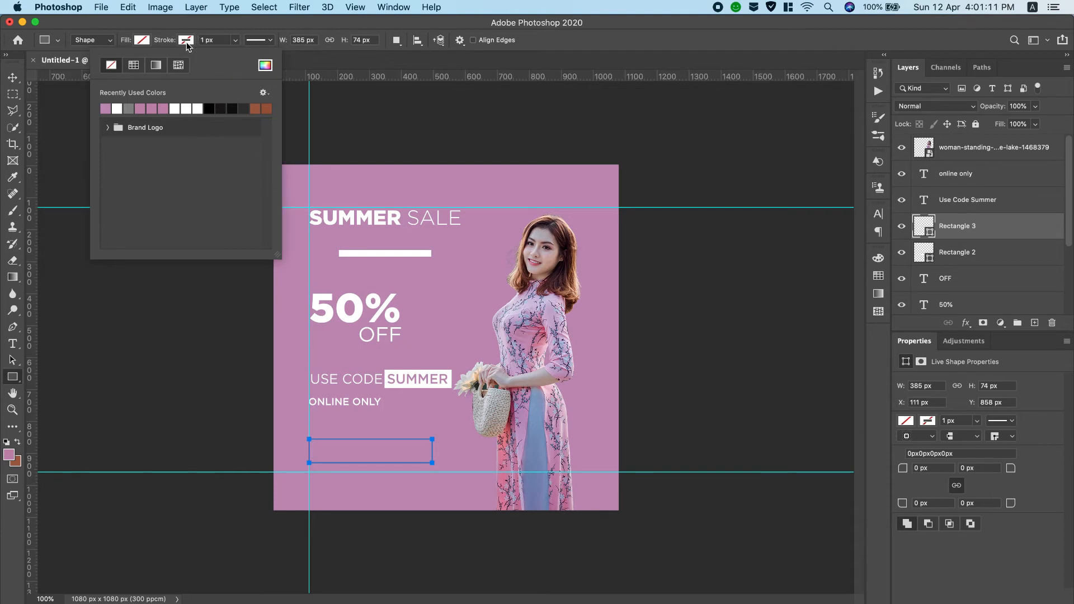
left_click(118, 109)
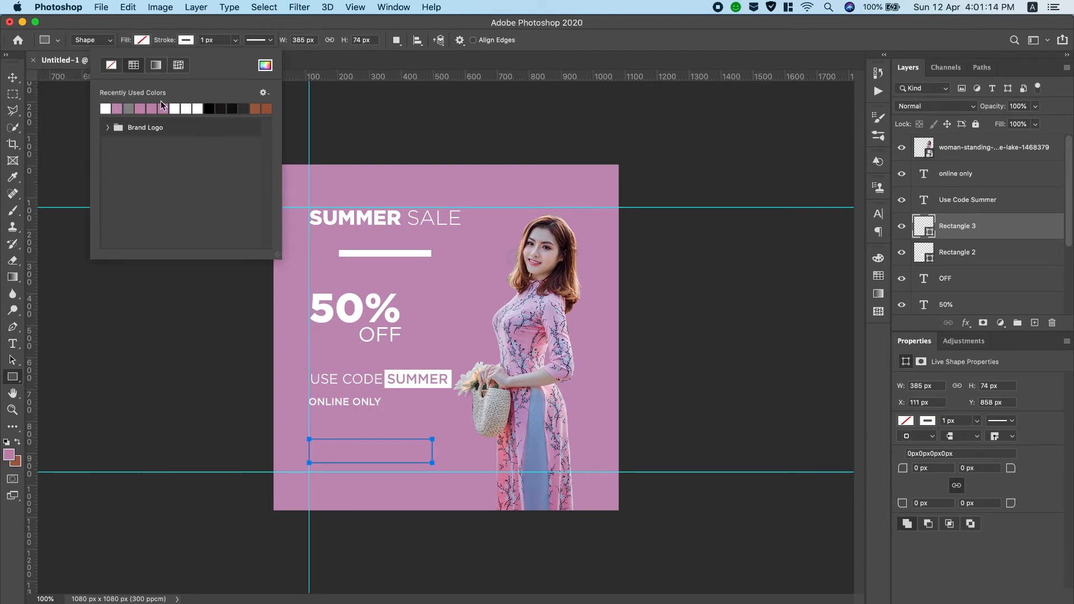
left_click(235, 41)
left_click_drag(236, 54, 235, 55)
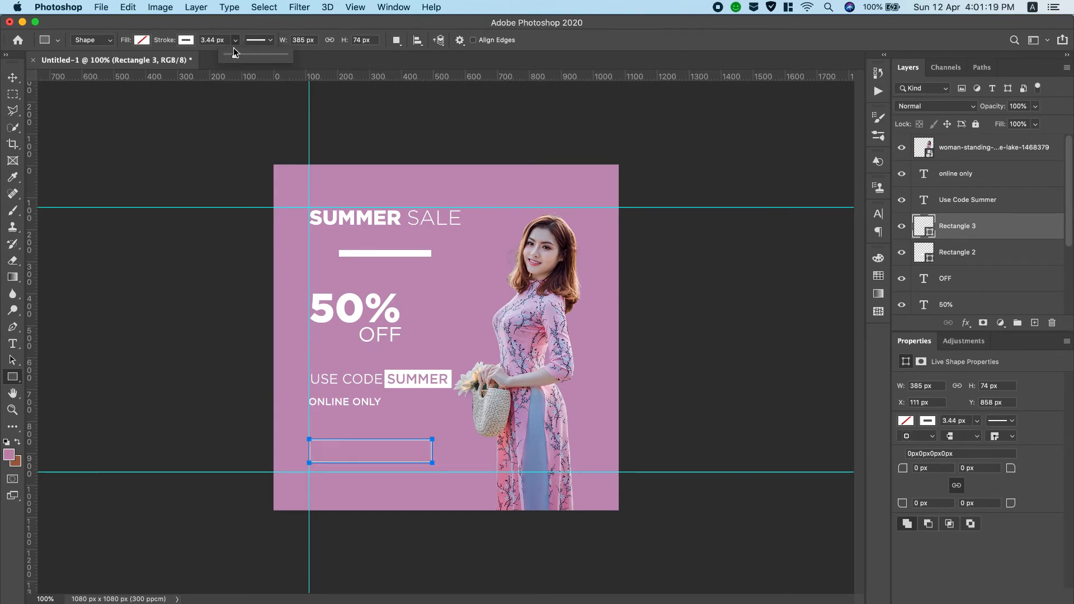
left_click(226, 40)
key("Return")
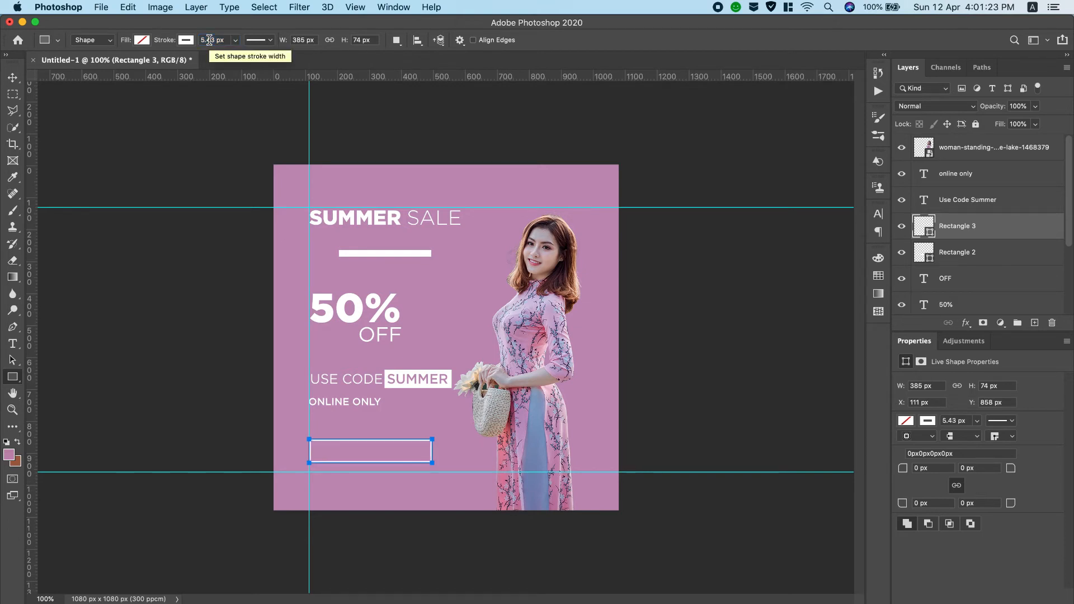
Step: Round all four corners of the outlined rectangle to a 34 px radius
left_click(905, 472)
left_click_drag(905, 473, 926, 473)
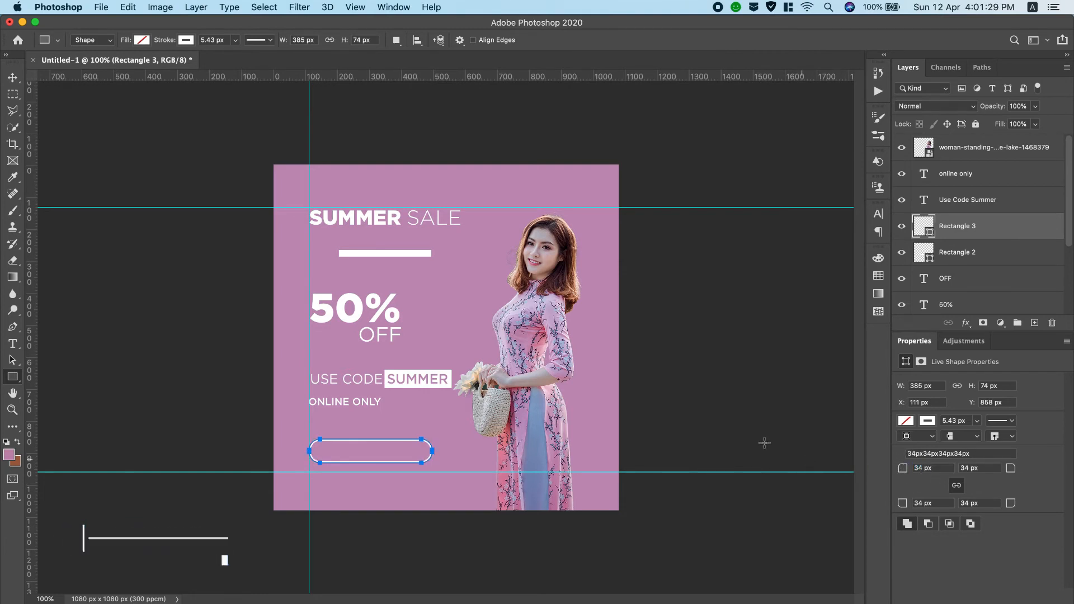
left_click(13, 78)
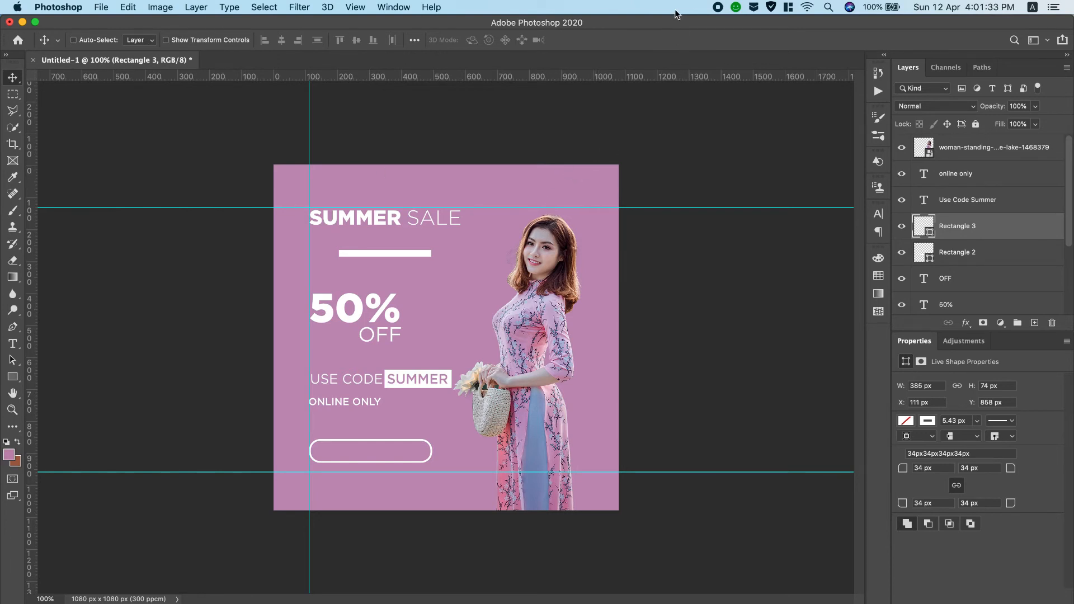
Step: Copy "get access" from the notes and paste it as a new text layer just above the outlined button
scroll(702, 6, "down", 2)
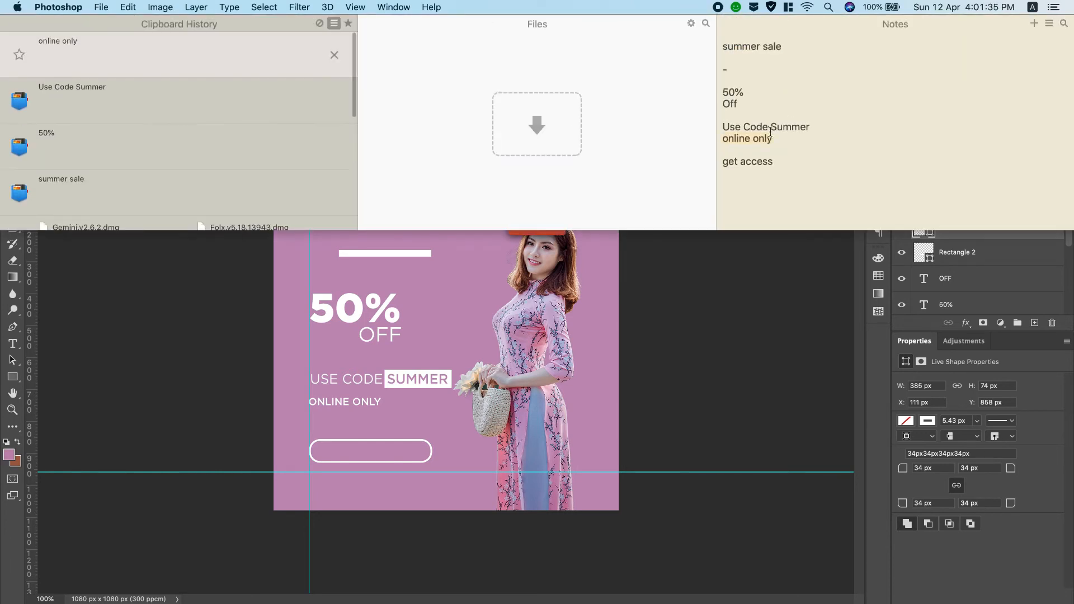
left_click(774, 161)
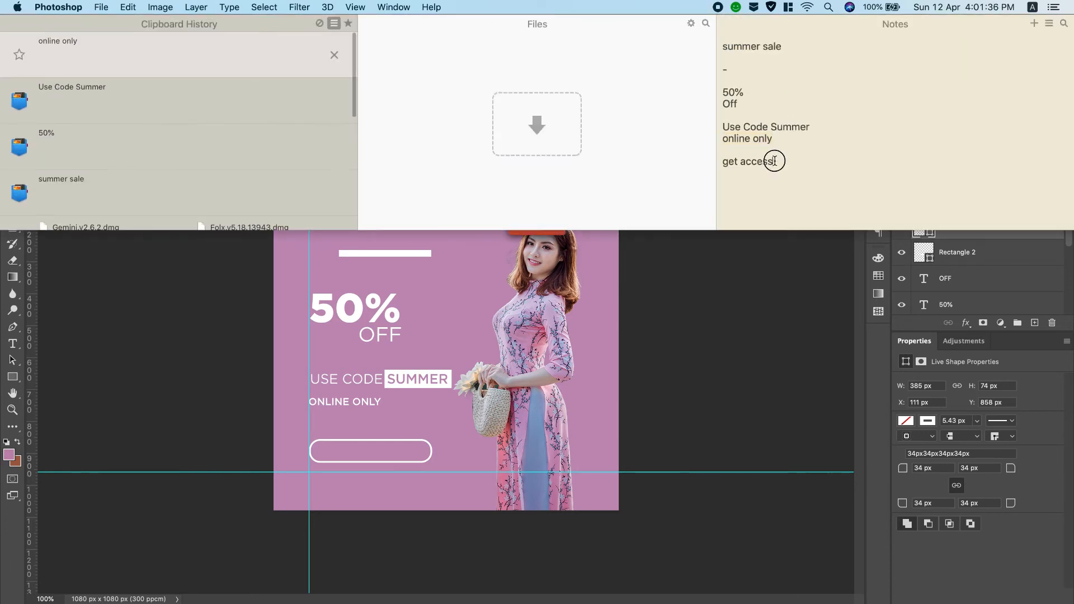
right_click(733, 161)
left_click(766, 245)
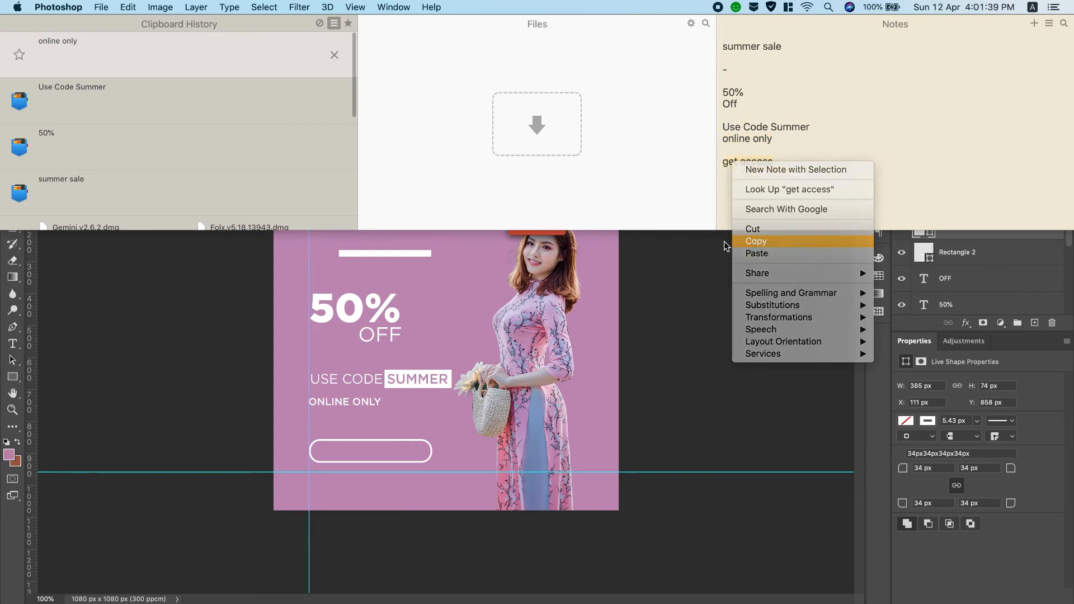
left_click(11, 345)
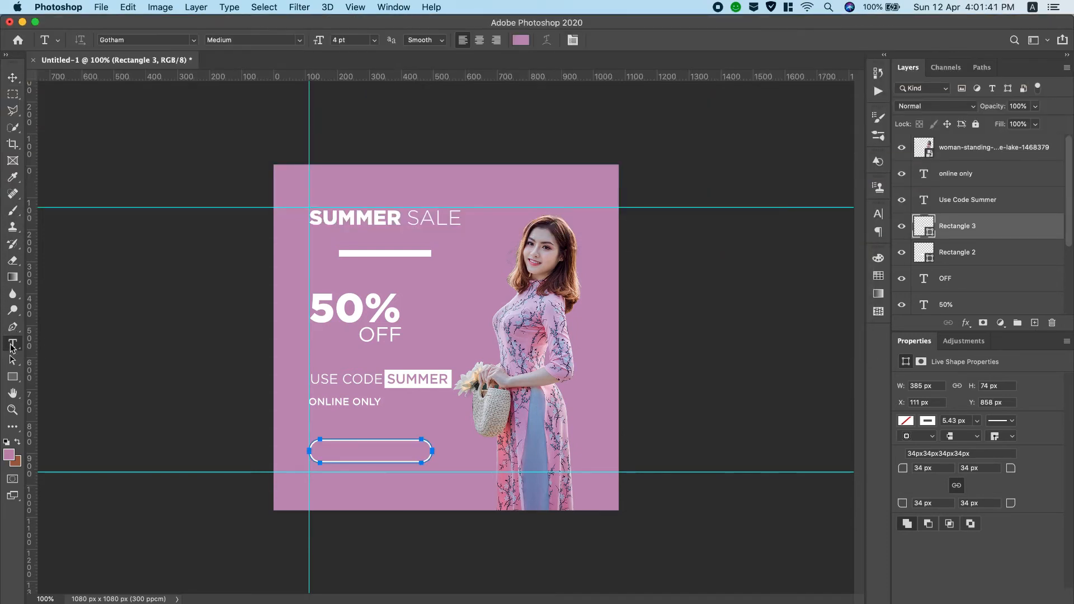
left_click(324, 426)
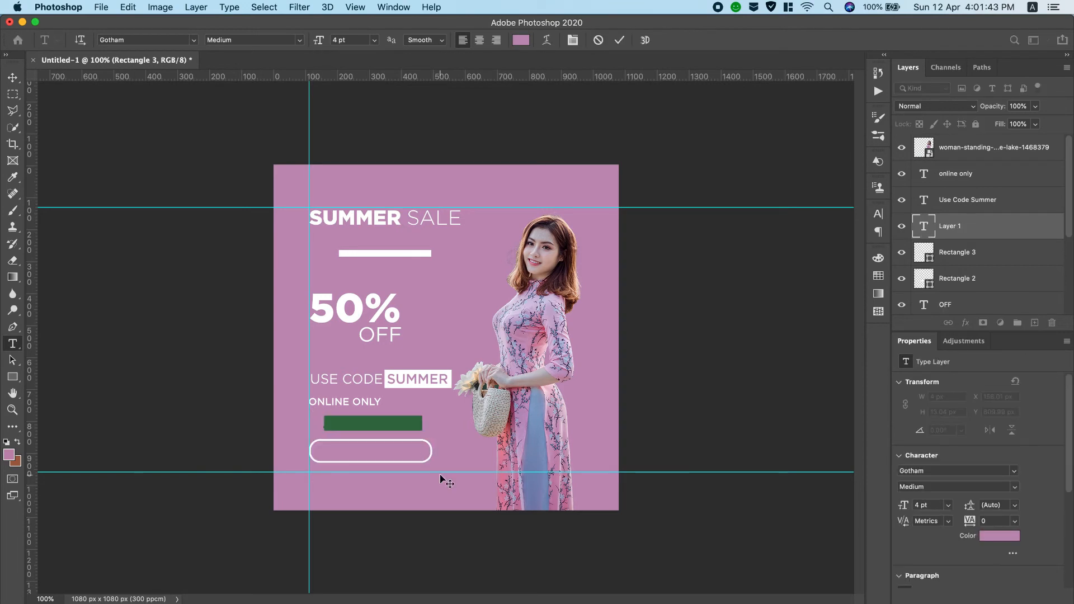
key("super+v")
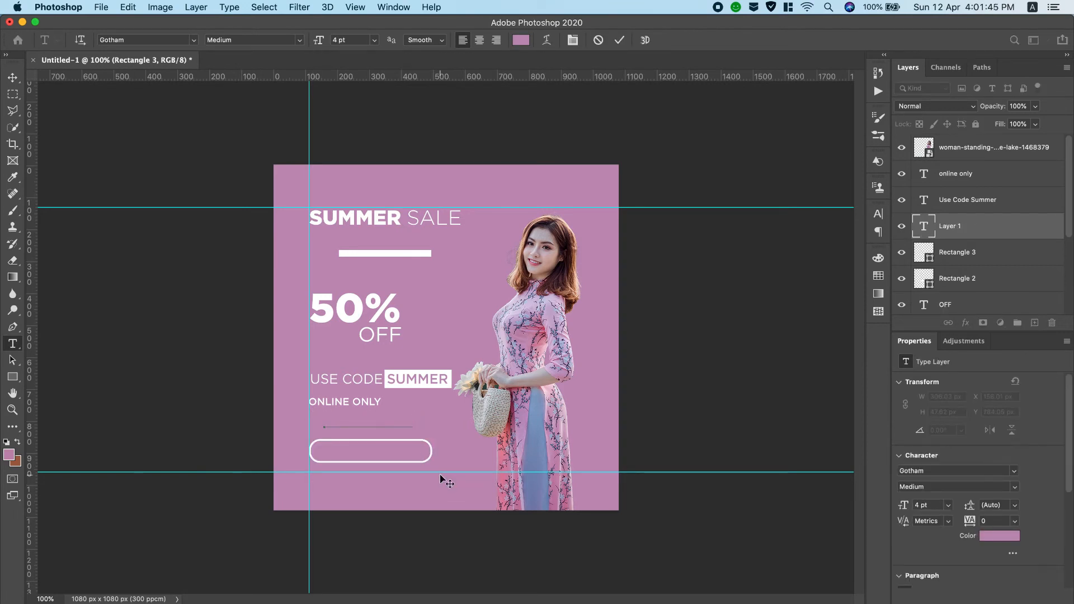
Step: Recolor the whole GET ACCESS text white, ffffff
key("super+a")
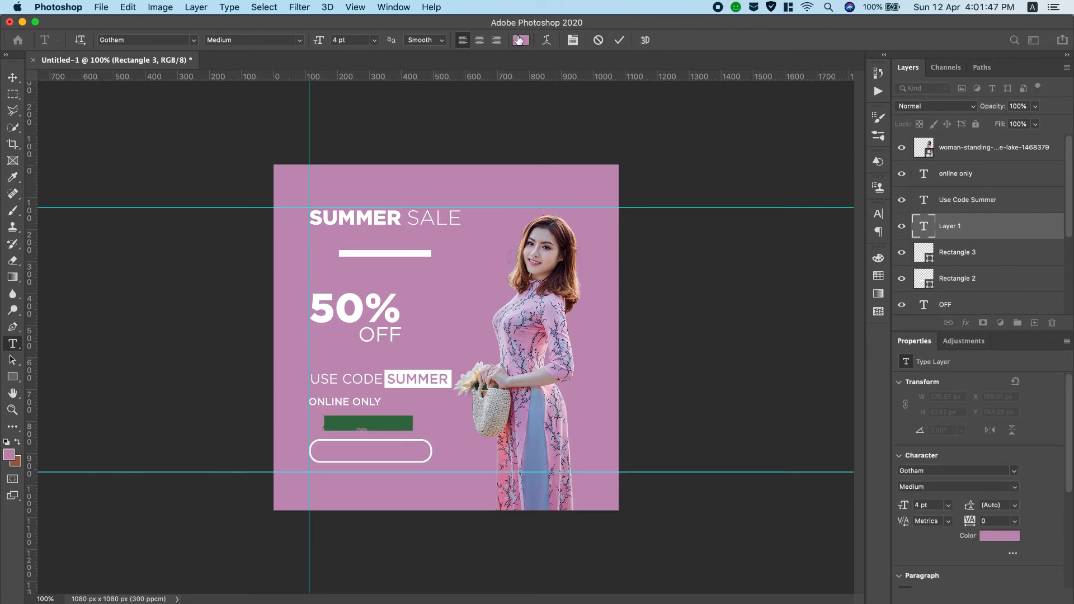
left_click(520, 40)
type("ffffff")
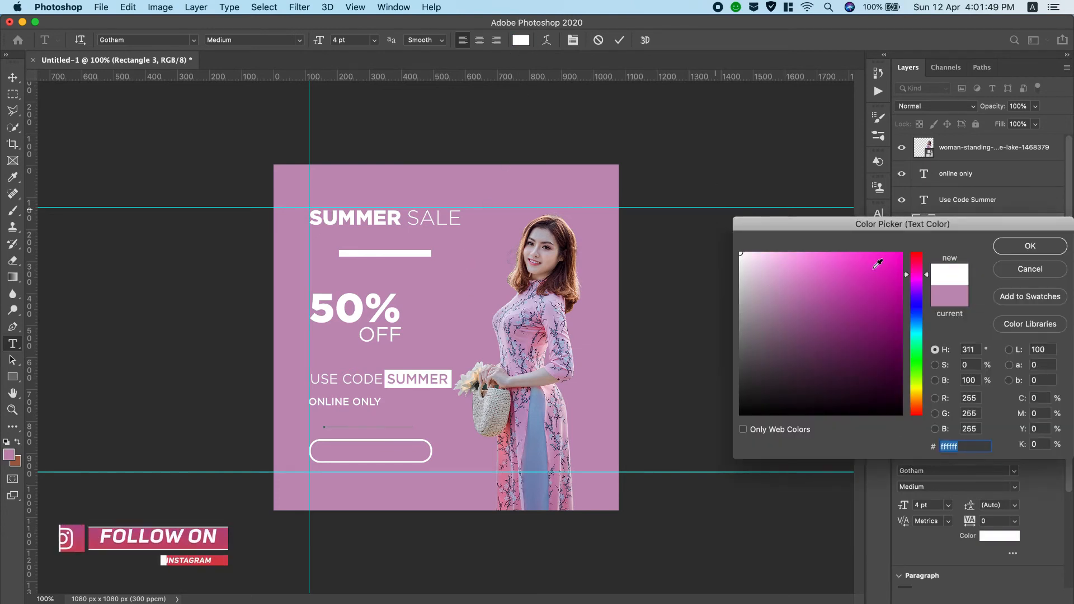
left_click(1045, 247)
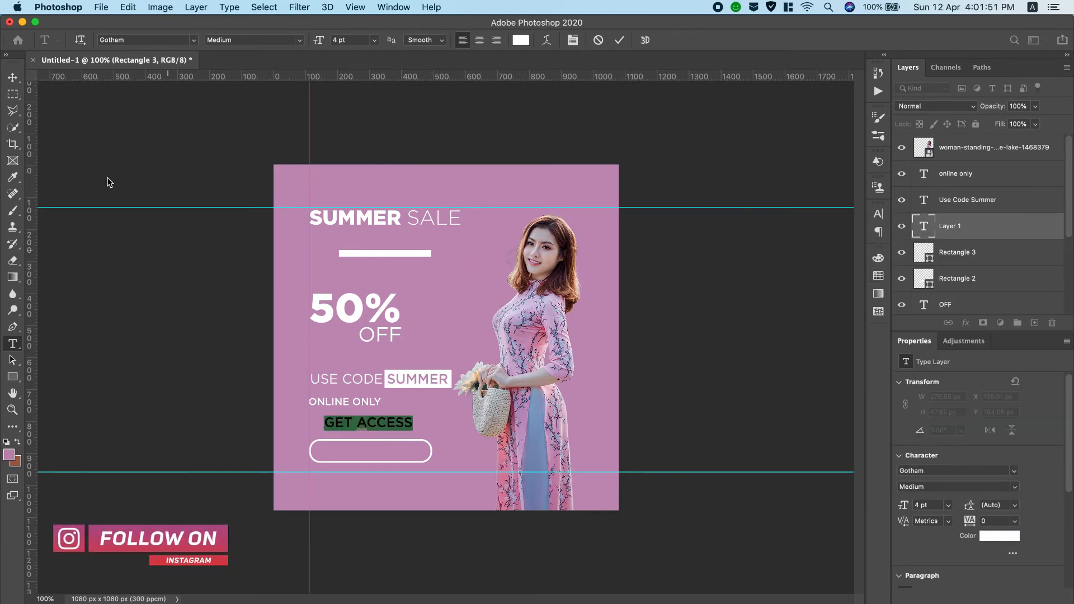
Step: Move the GET ACCESS text down into the outlined button, leaving room after the text for an arrow
left_click(13, 78)
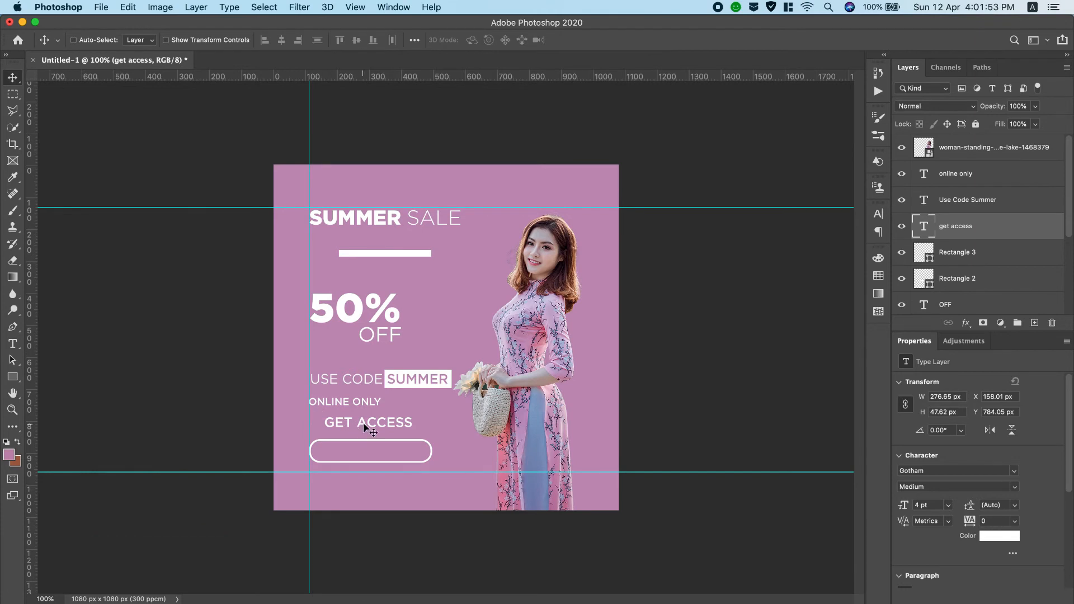
left_click_drag(364, 422, 361, 455)
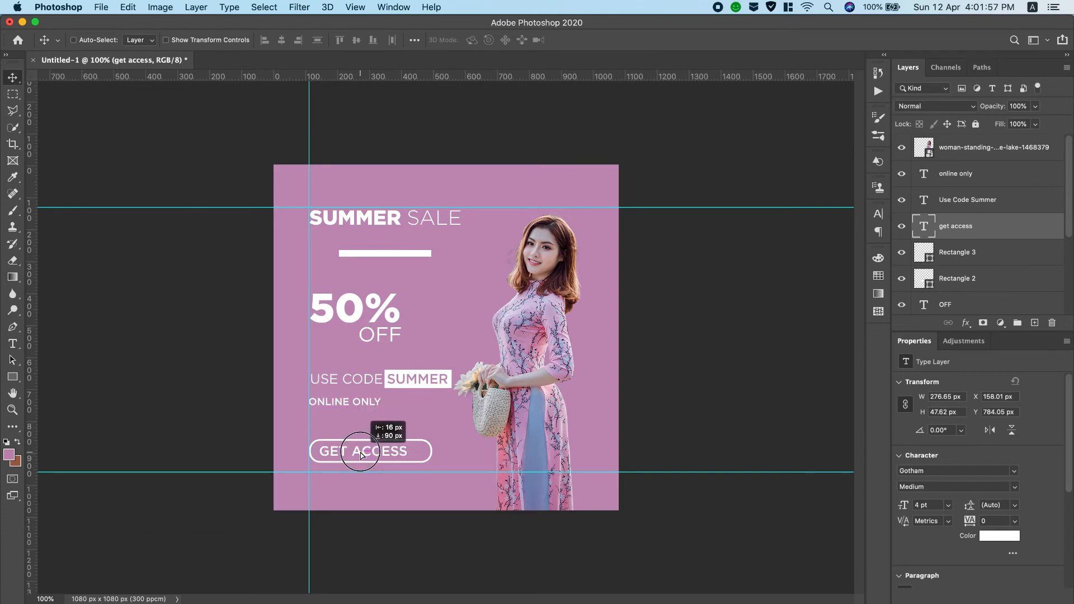
left_click_drag(361, 455, 361, 454)
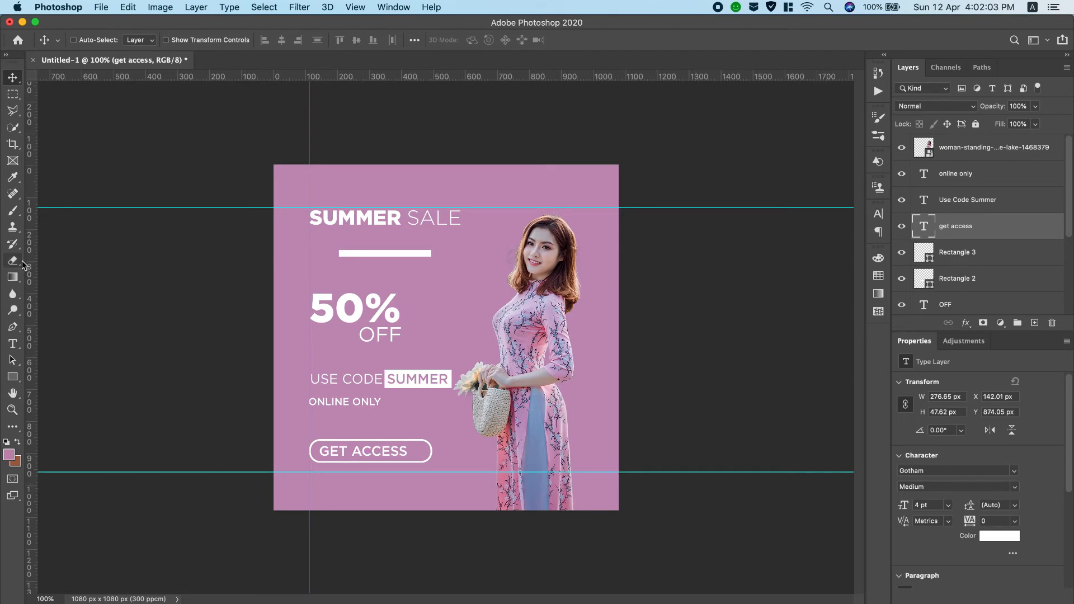
Step: Draw a triangle custom shape about 54 x 47 px above the button's right end and fill it white
left_click(13, 378)
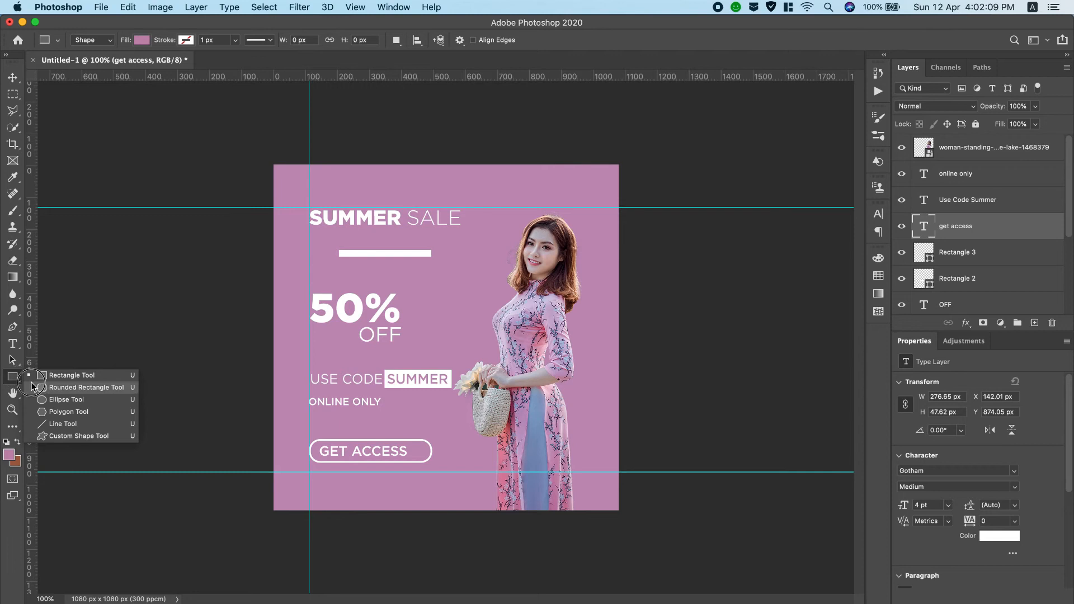
left_click(87, 436)
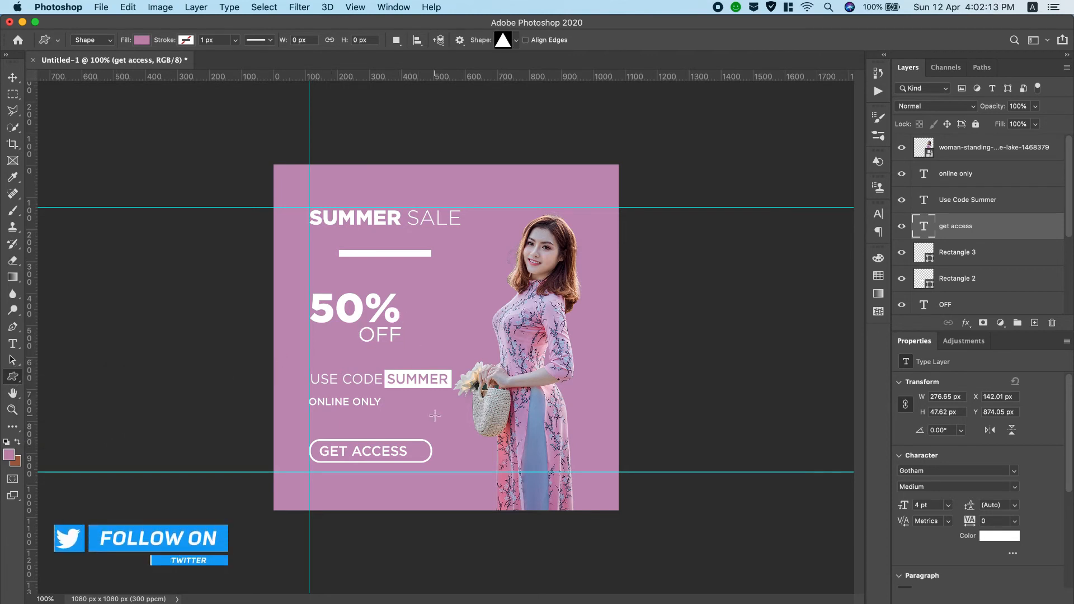
left_click_drag(431, 413, 447, 427)
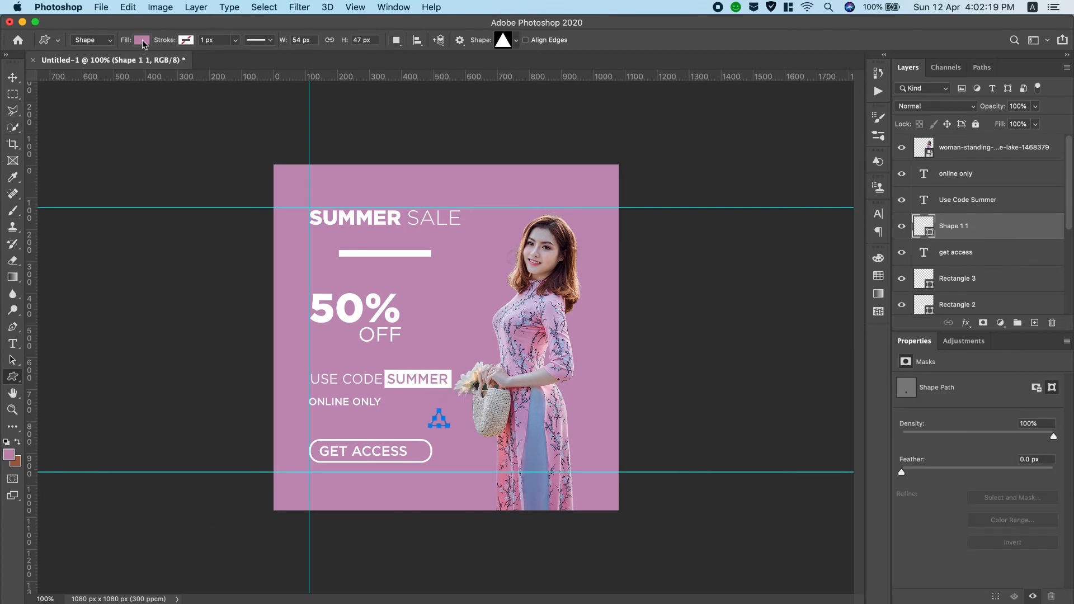
left_click(141, 40)
left_click(63, 108)
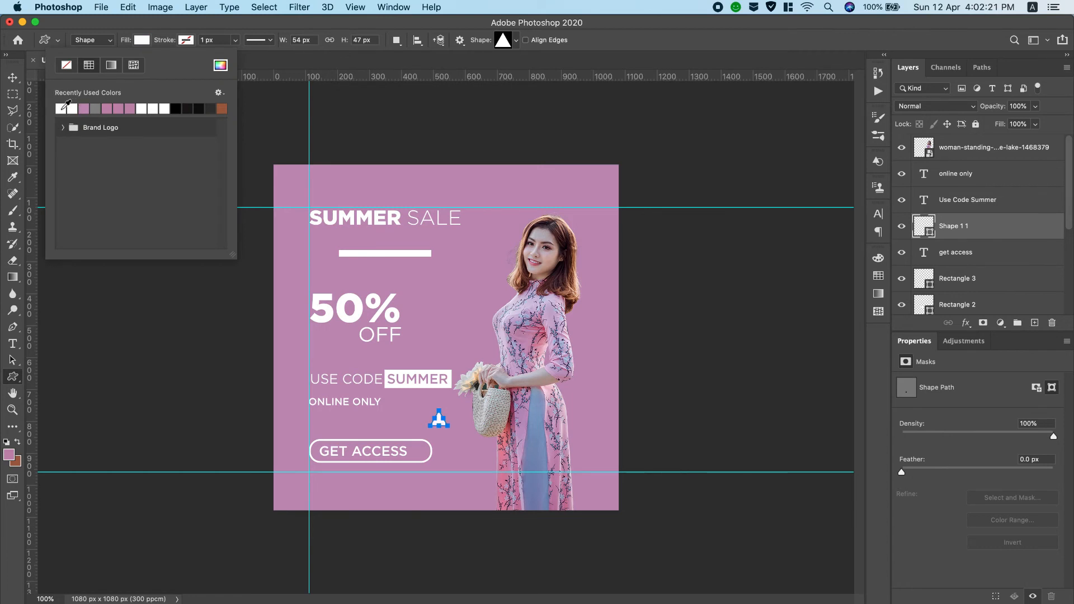
Step: Scale the white triangle to about 78% and rotate it 90° so that it points right
left_click(13, 78)
key("super+t")
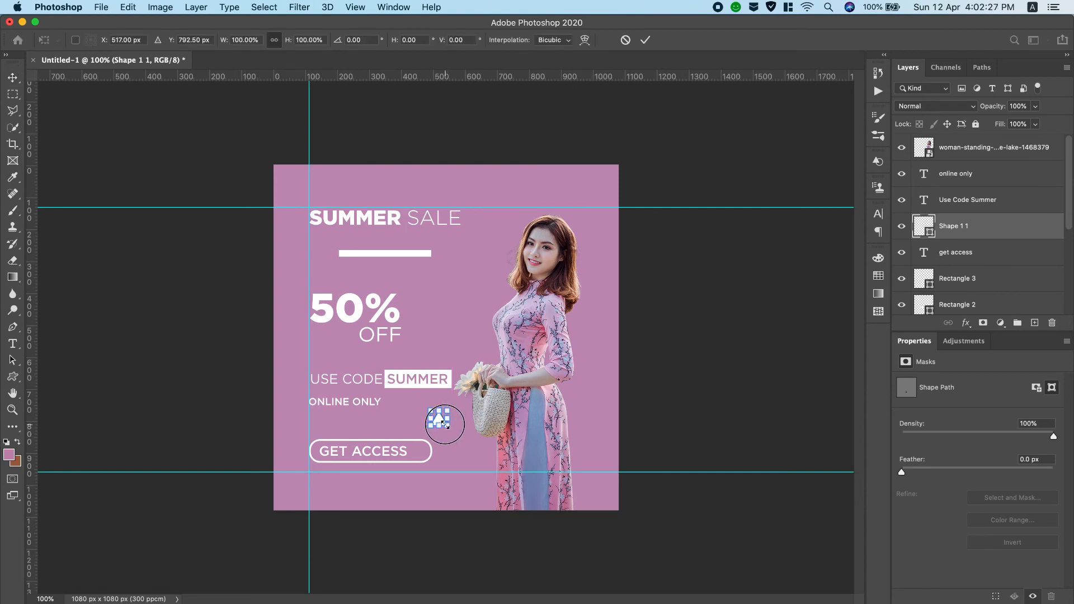
left_click_drag(447, 426, 443, 423)
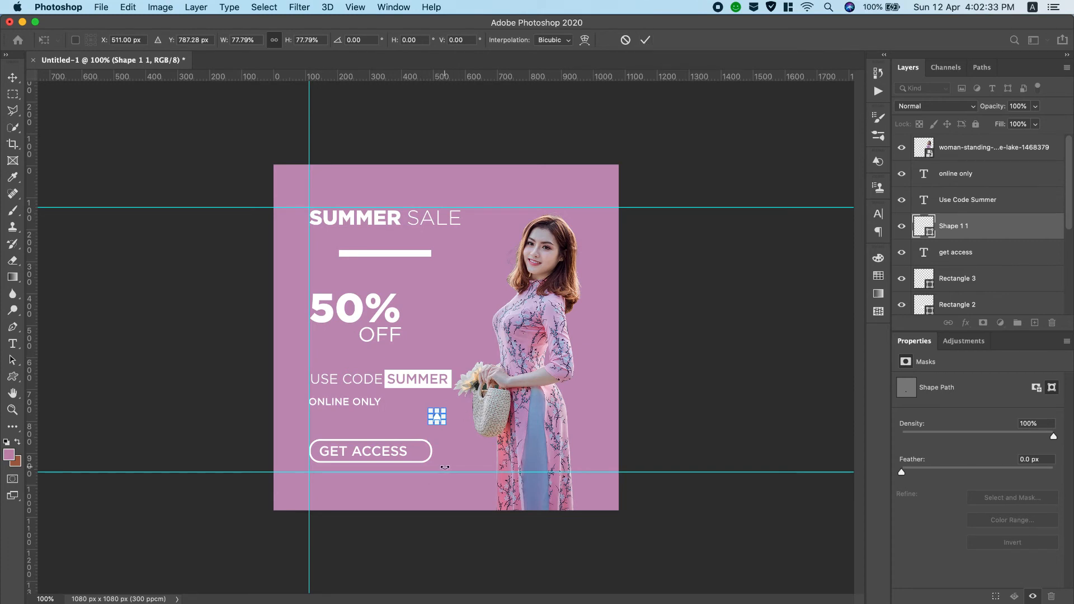
left_click_drag(452, 435, 434, 421)
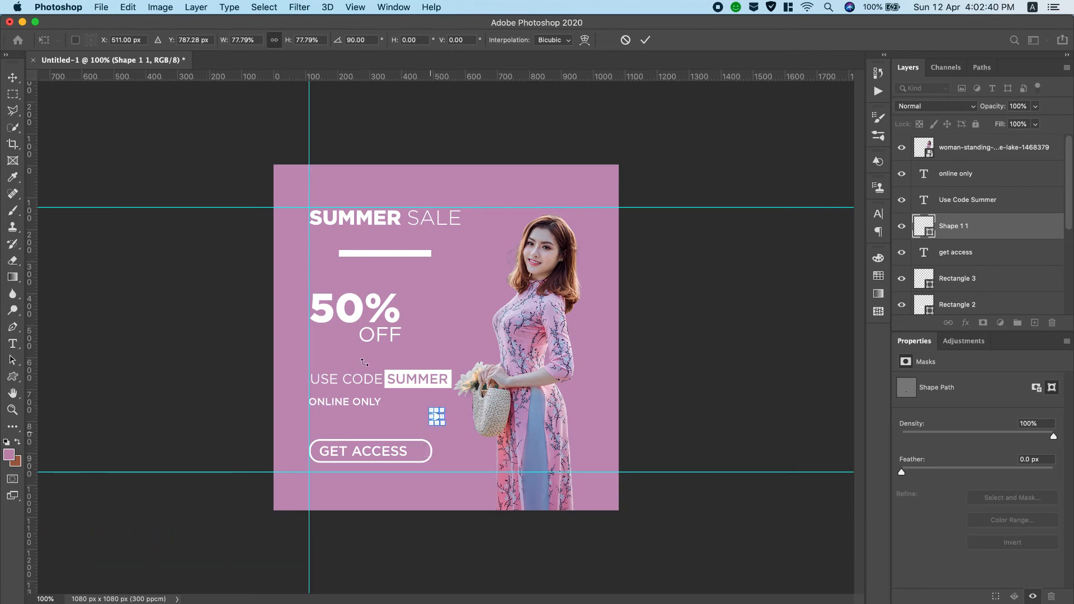
left_click(645, 40)
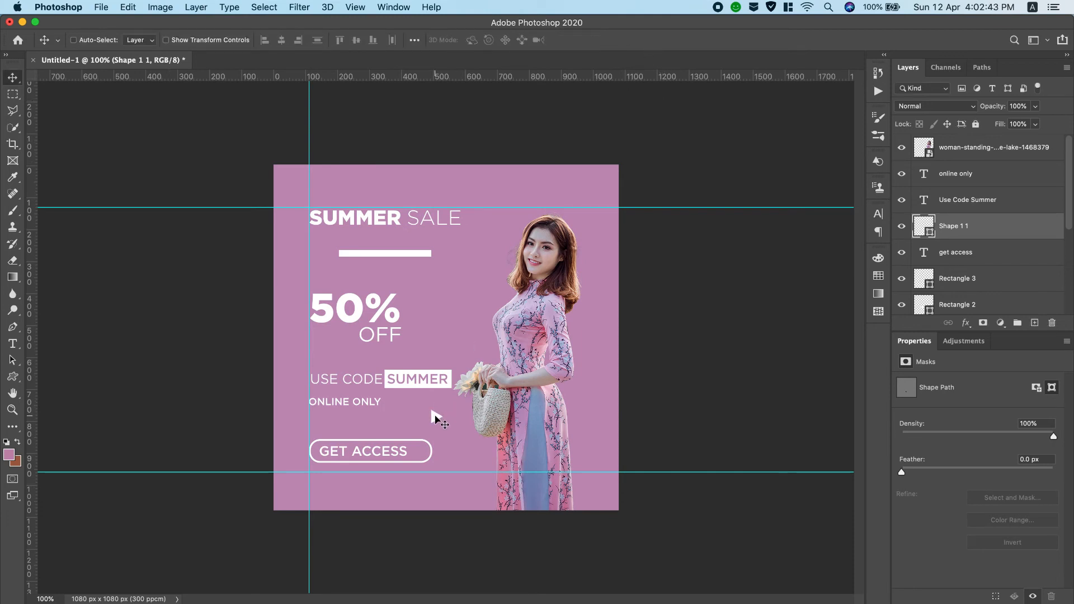
Step: Place the triangle inside the button after GET ACCESS, shrink it slightly and center it vertically with the text
left_click_drag(434, 415, 419, 453)
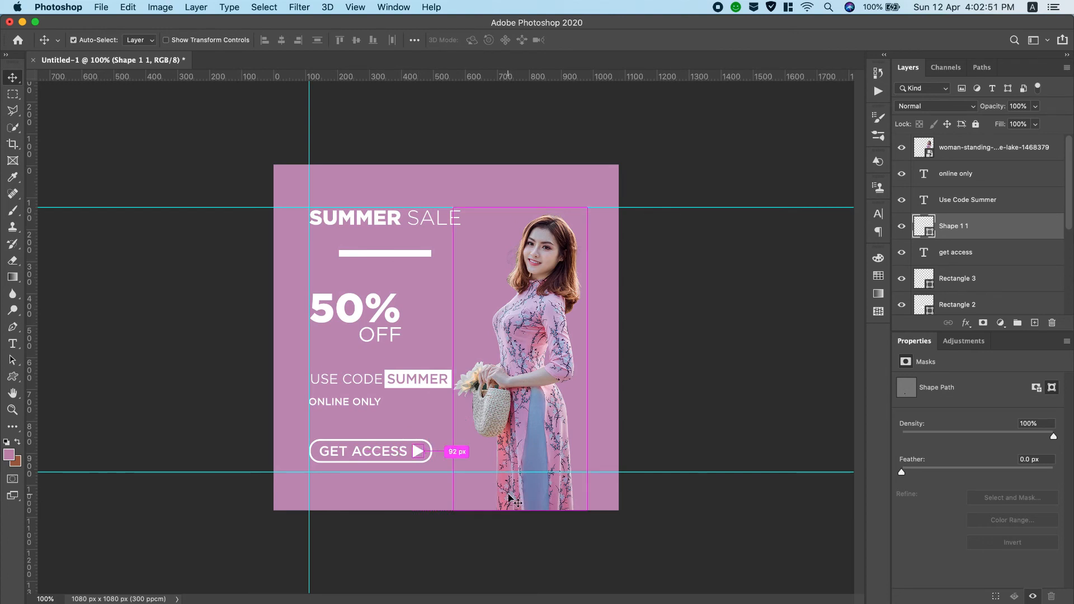
key("super+t")
left_click_drag(412, 459, 420, 447)
left_click(650, 45)
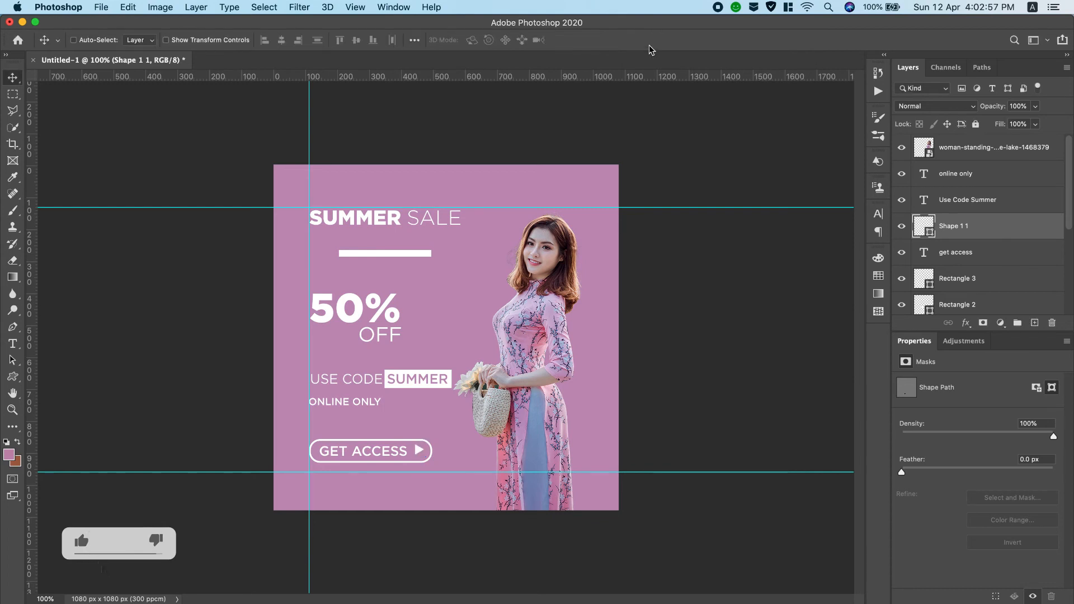
left_click_drag(419, 448, 417, 453)
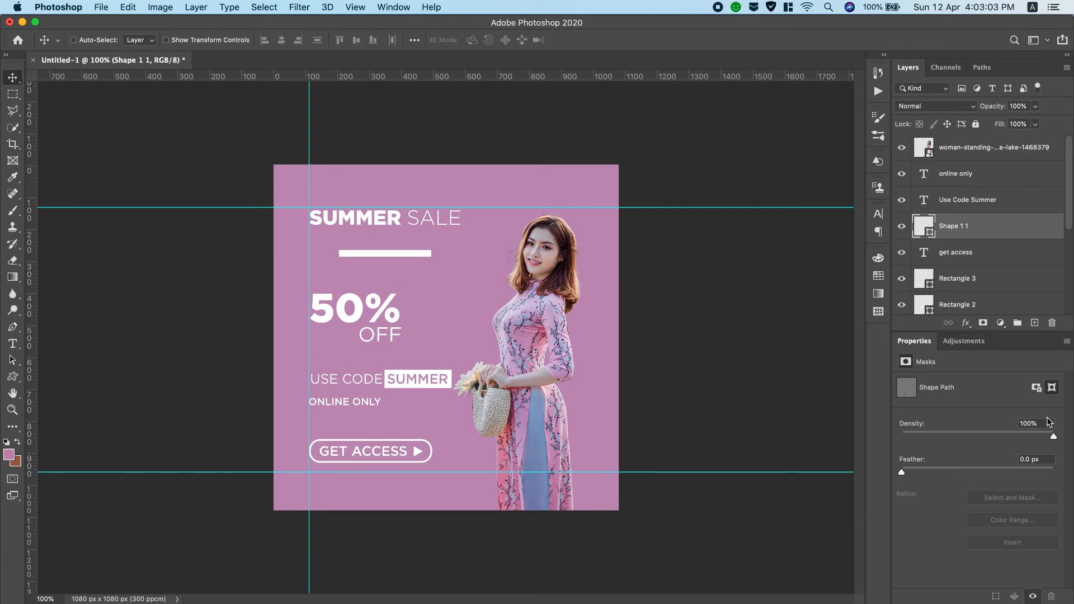
Step: Stamp all visible layers into a new layer above the woman's photo, and clear all guides
left_click(999, 157)
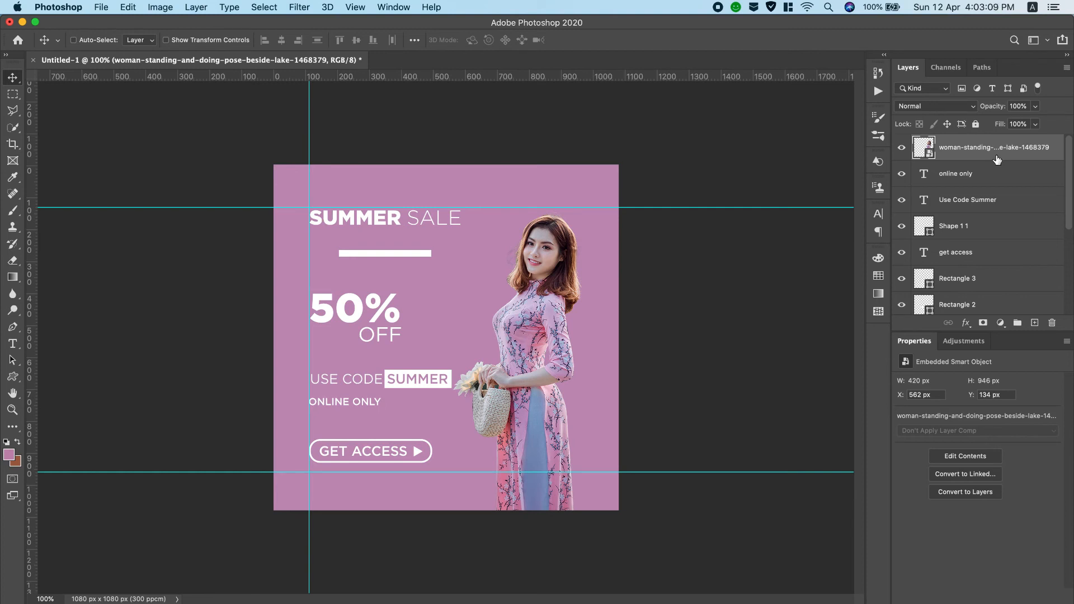
key("super+alt+shift+e")
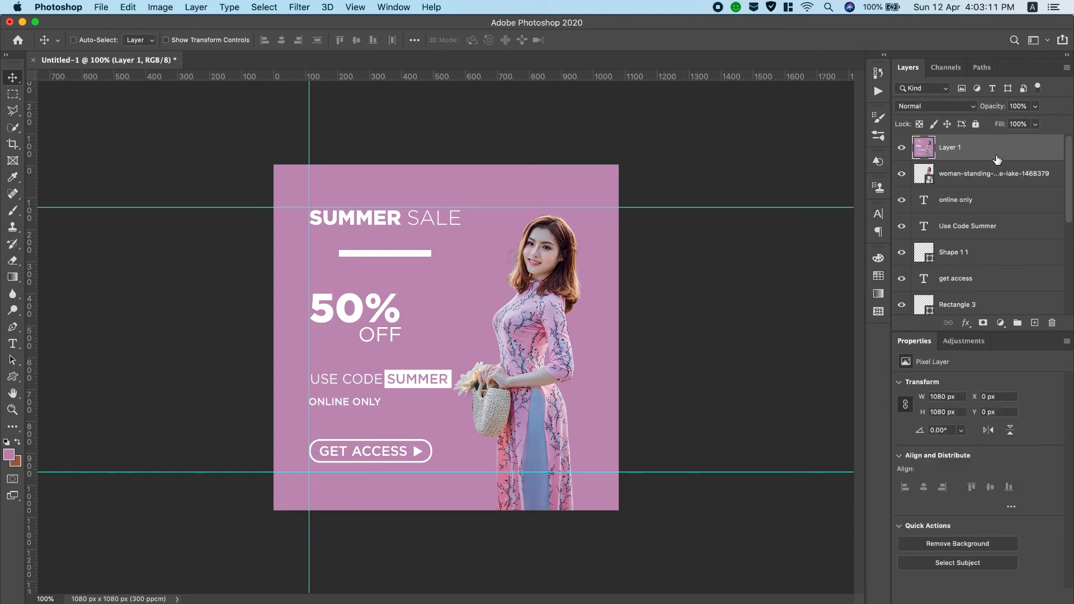
left_click(354, 7)
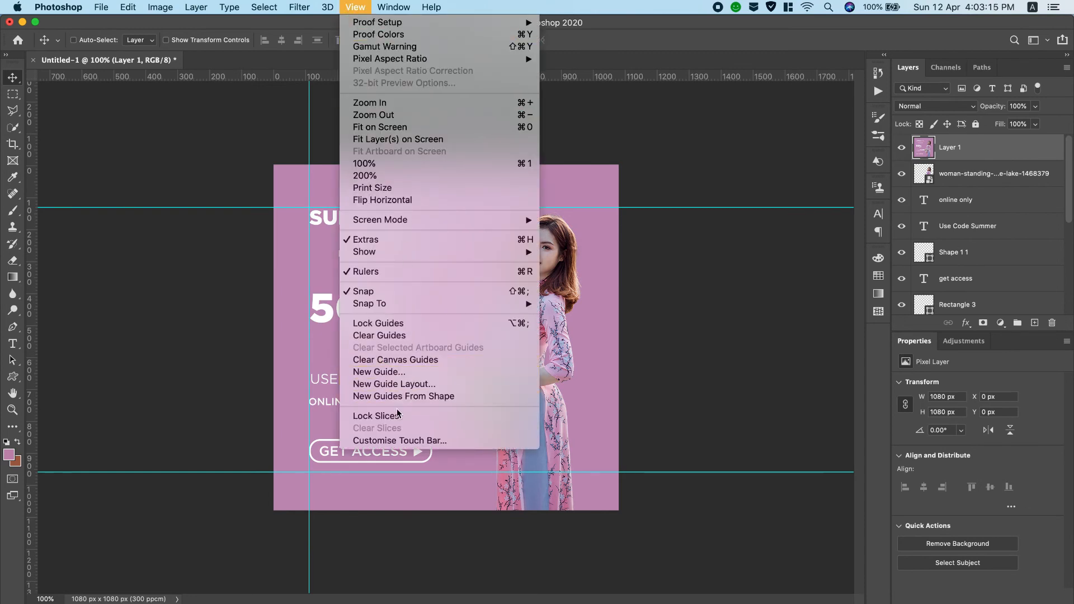
left_click(404, 335)
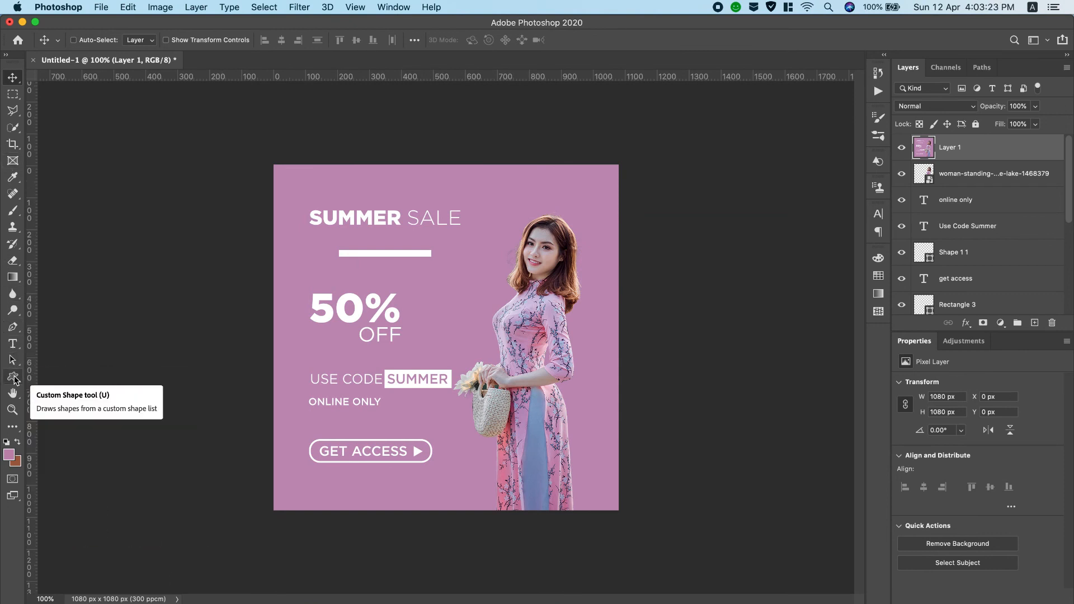
Step: Make a rectangular selection about 962 x 975 px just inside the canvas edges and add a new empty layer above the stamped one
left_click(13, 93)
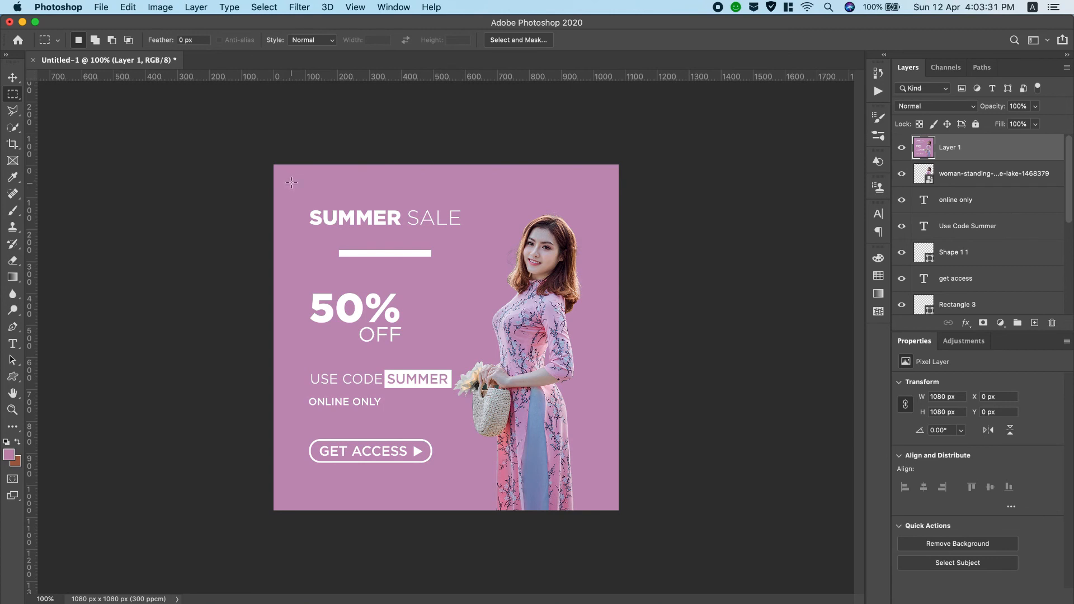
left_click_drag(291, 183, 599, 493)
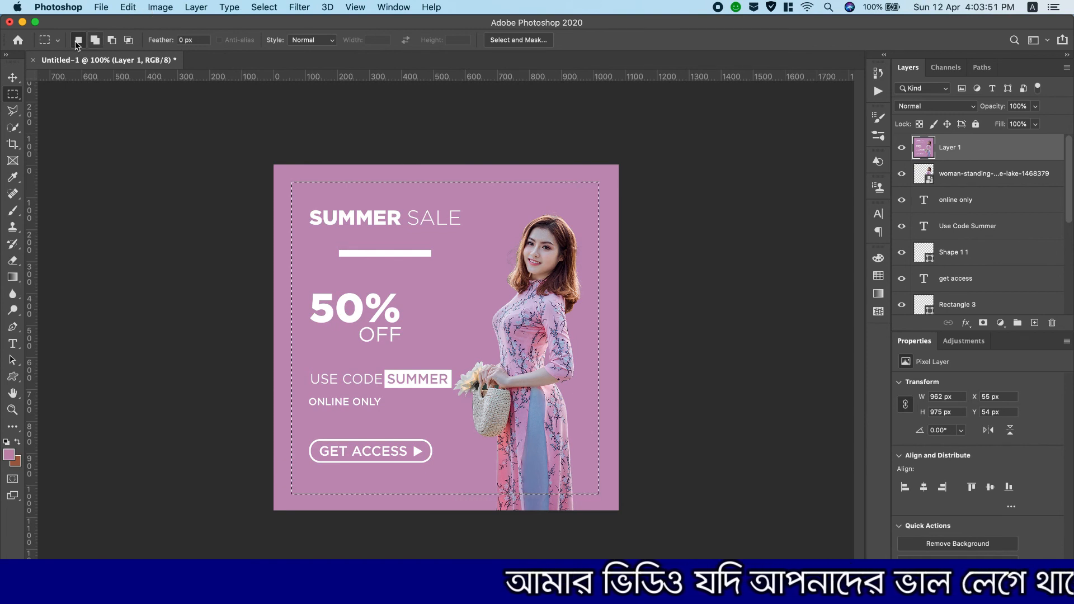
left_click(12, 77)
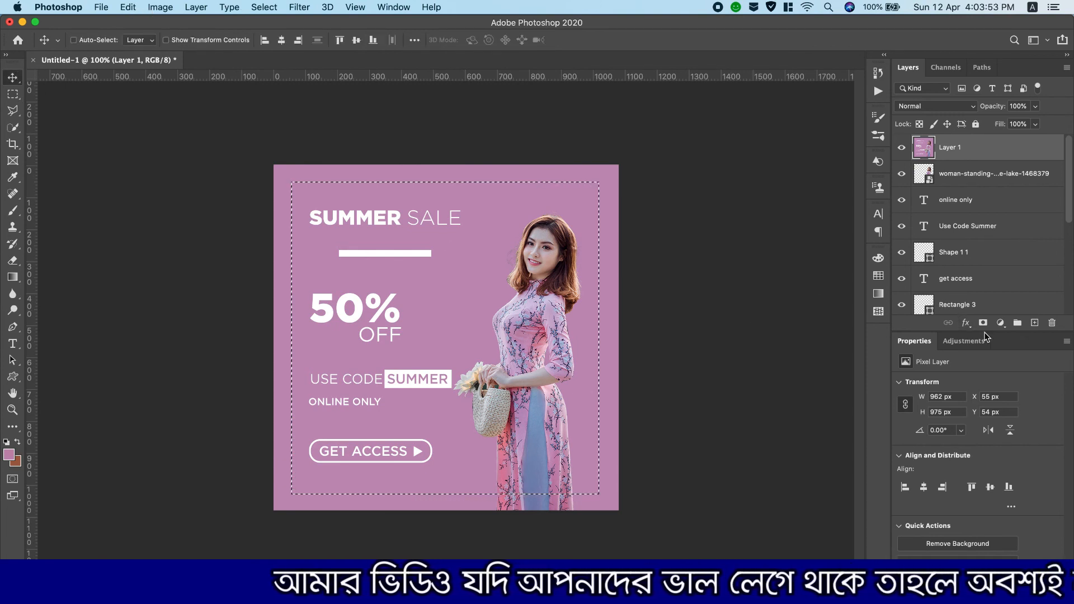
left_click(1034, 323)
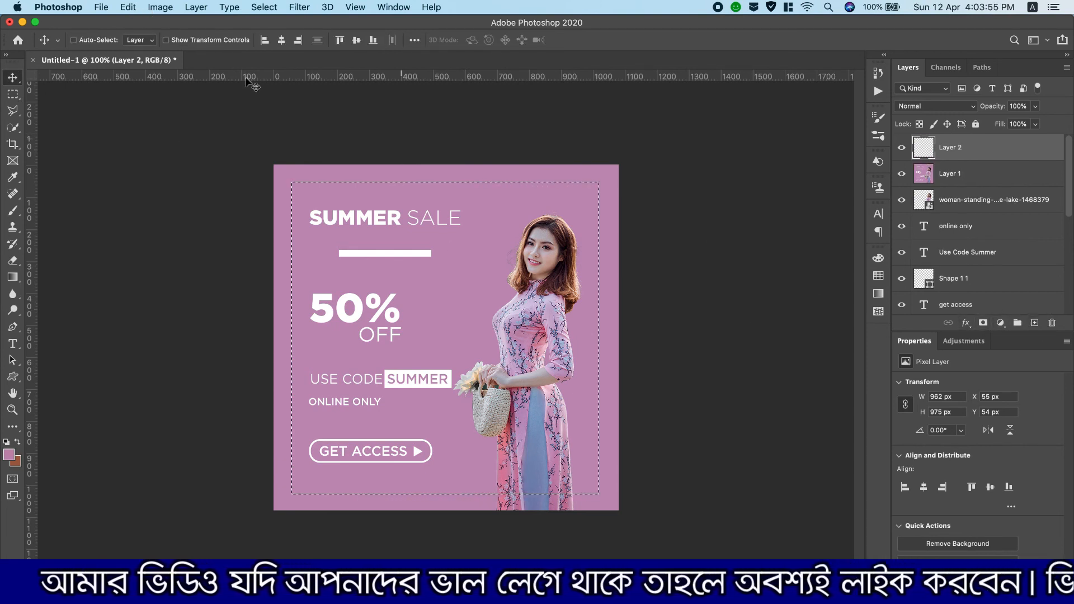
left_click(130, 7)
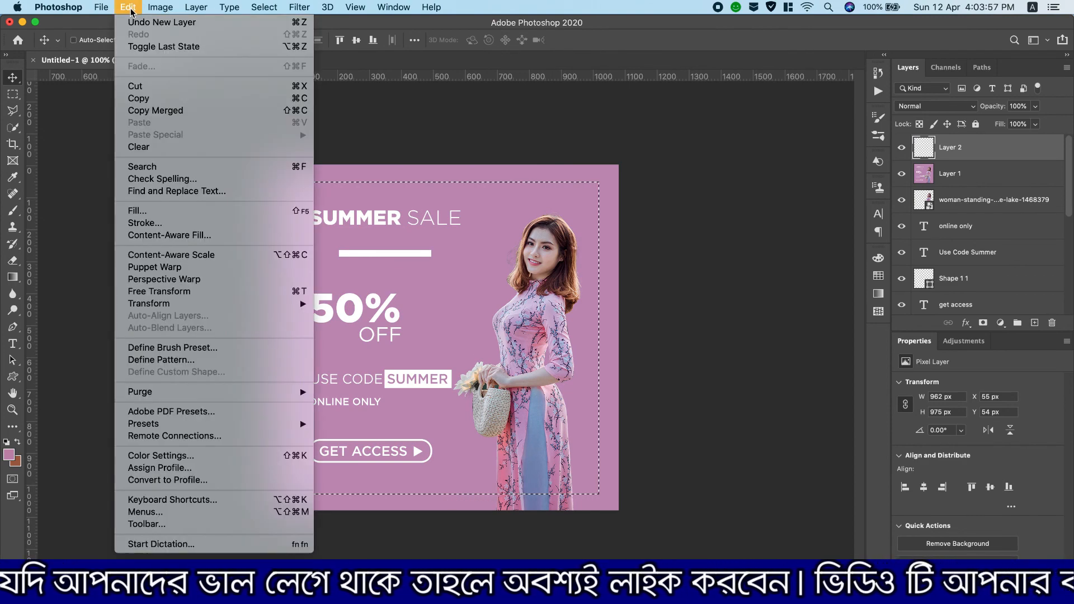
left_click(193, 212)
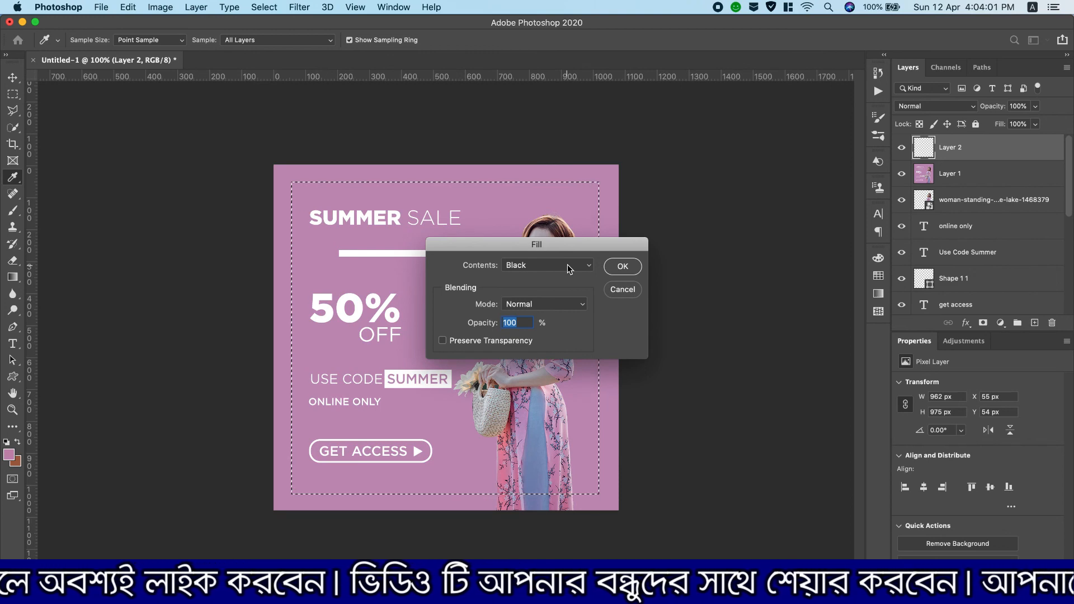
left_click(622, 290)
key("v")
Step: Stroke the selection on the new layer with a 5 px white (ffffff) line, location Center, and deselect
left_click(128, 7)
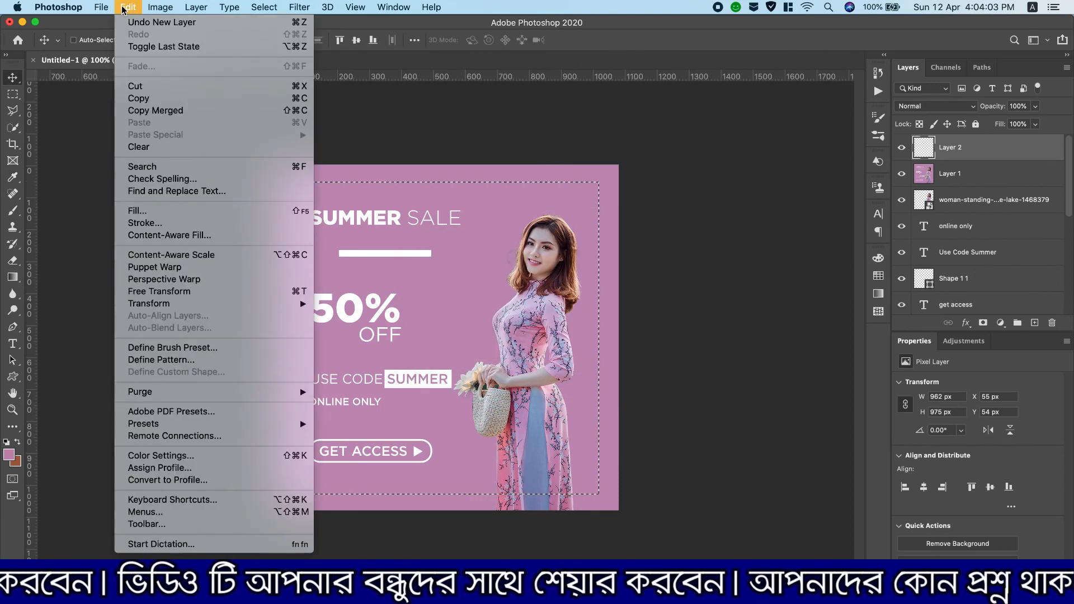
left_click(145, 222)
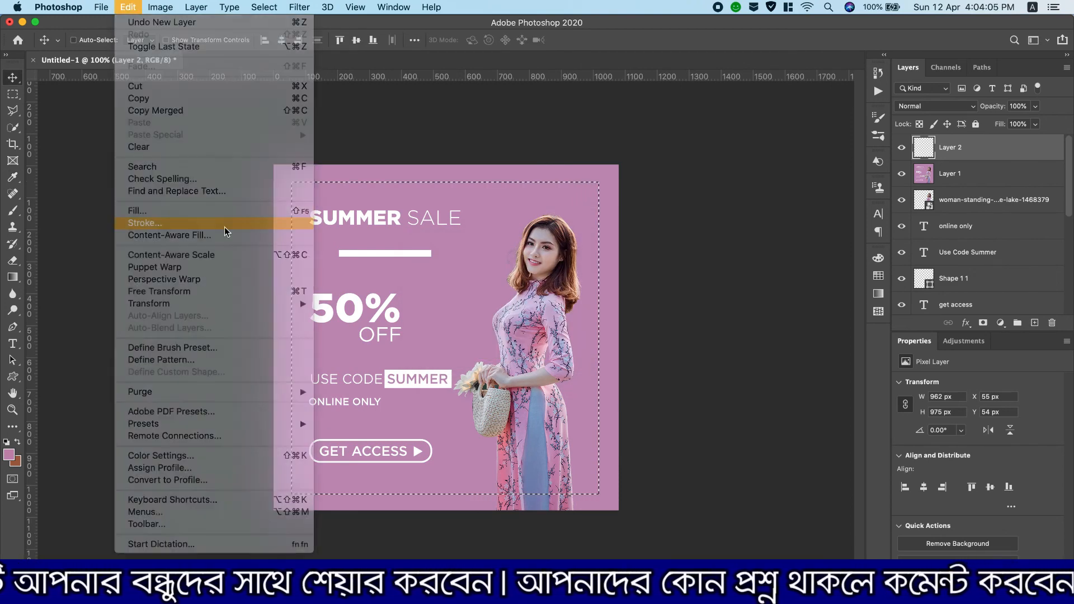
left_click(647, 132)
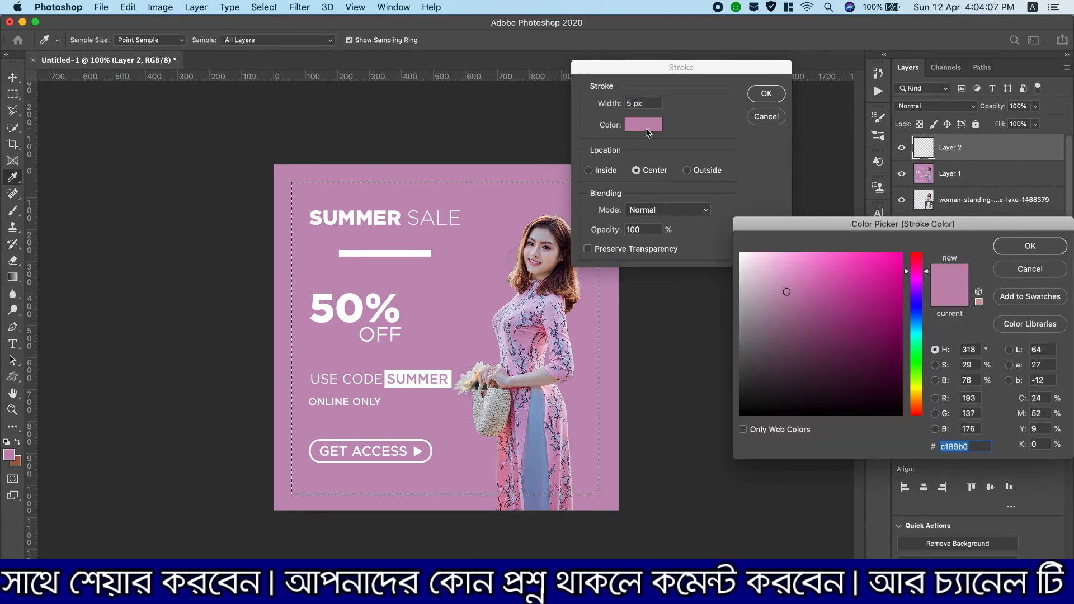
left_click_drag(752, 263, 692, 236)
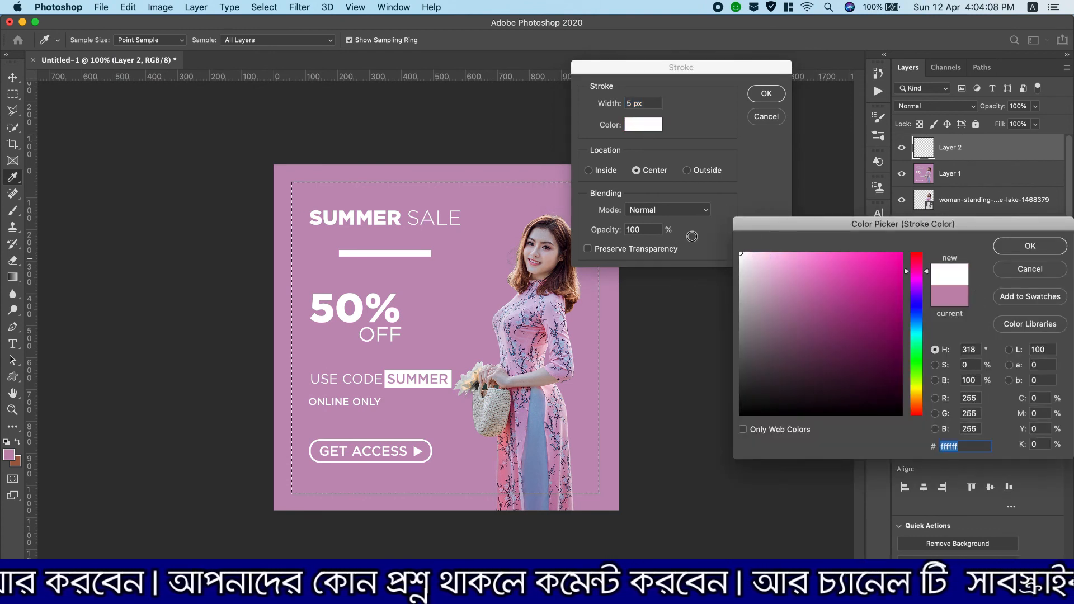
left_click(1034, 249)
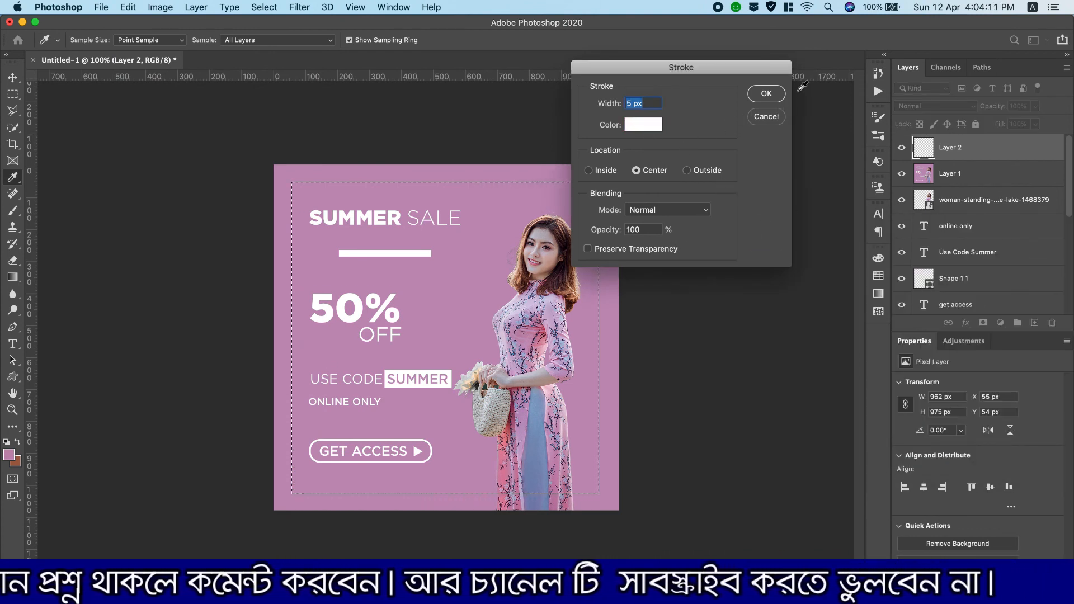
left_click(771, 96)
key("v")
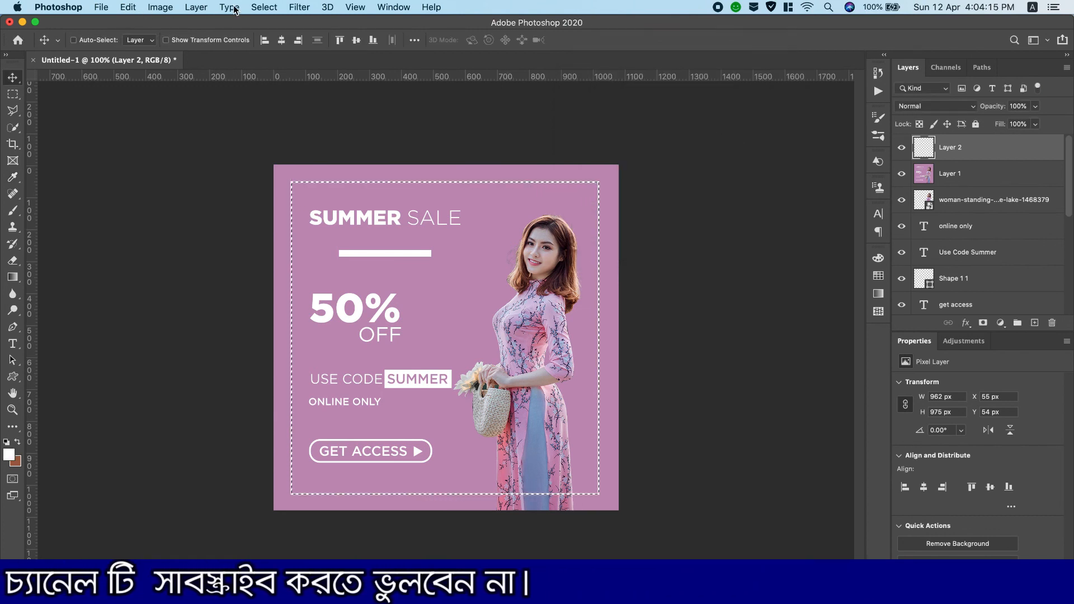
left_click(264, 7)
left_click(288, 35)
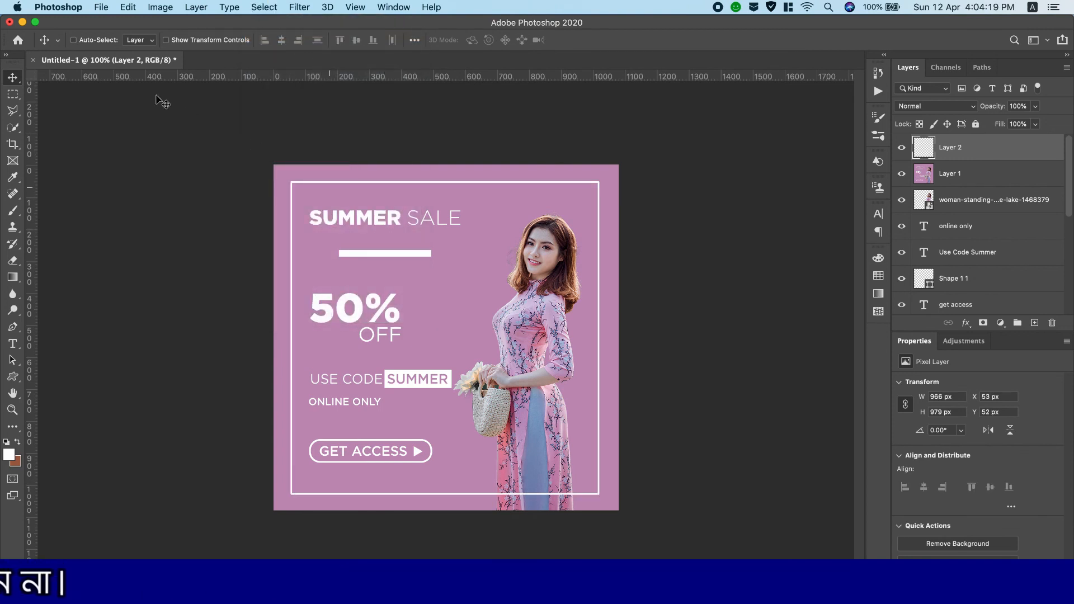
Step: Save a copy of the design in JPEG format as Untitled-1.jpg in the Model folder
left_click(102, 8)
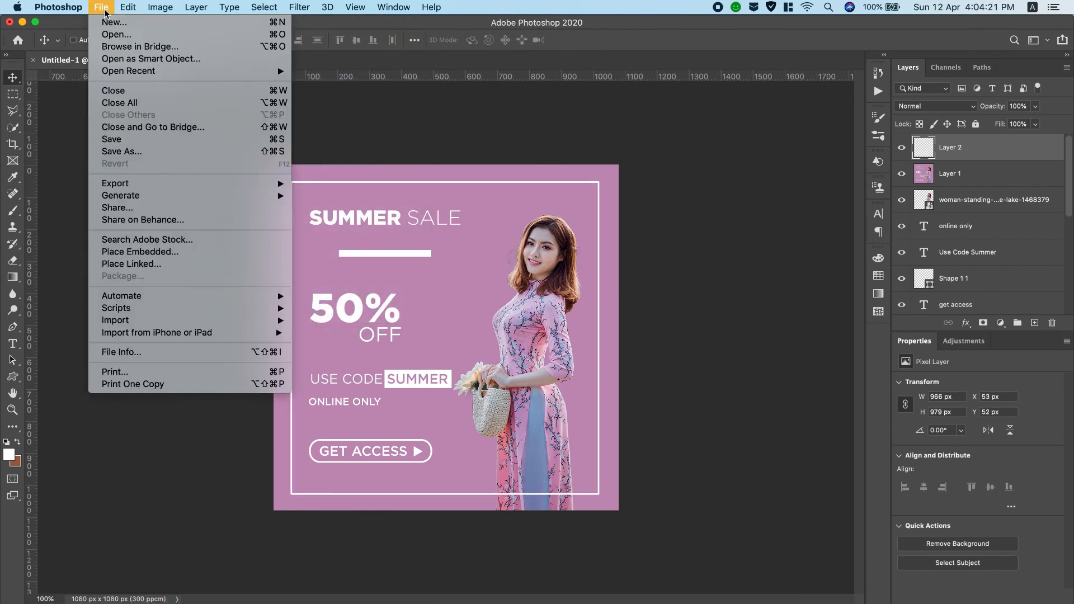
left_click(147, 155)
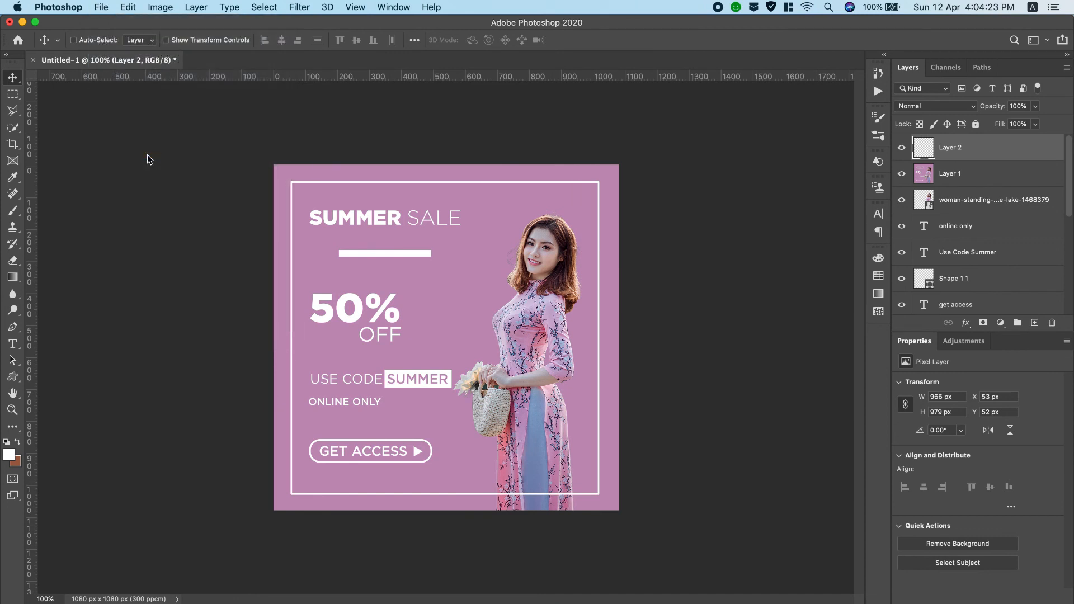
left_click(572, 207)
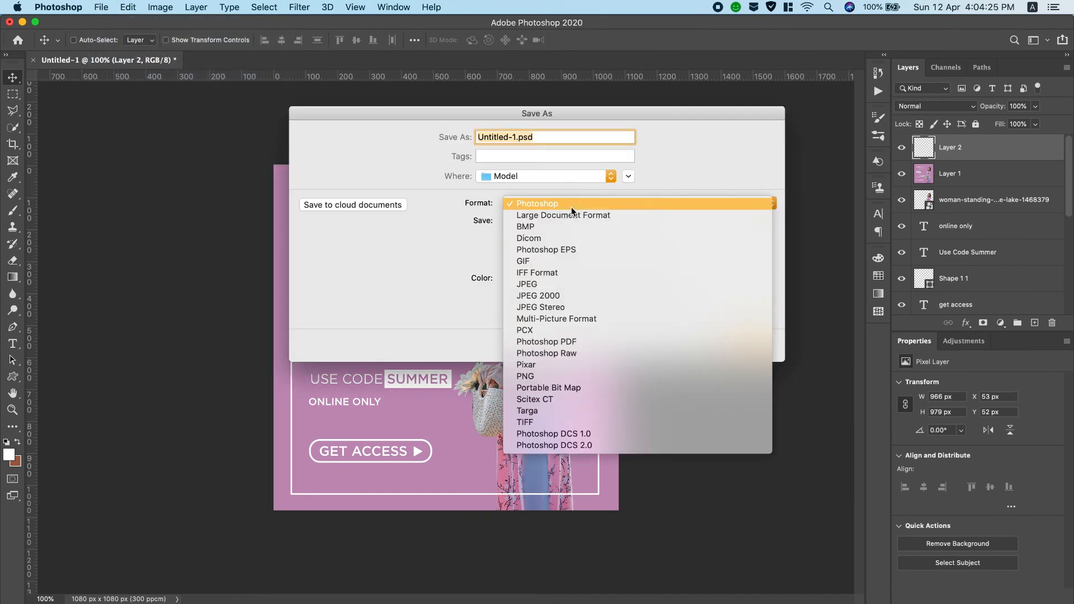
left_click(535, 282)
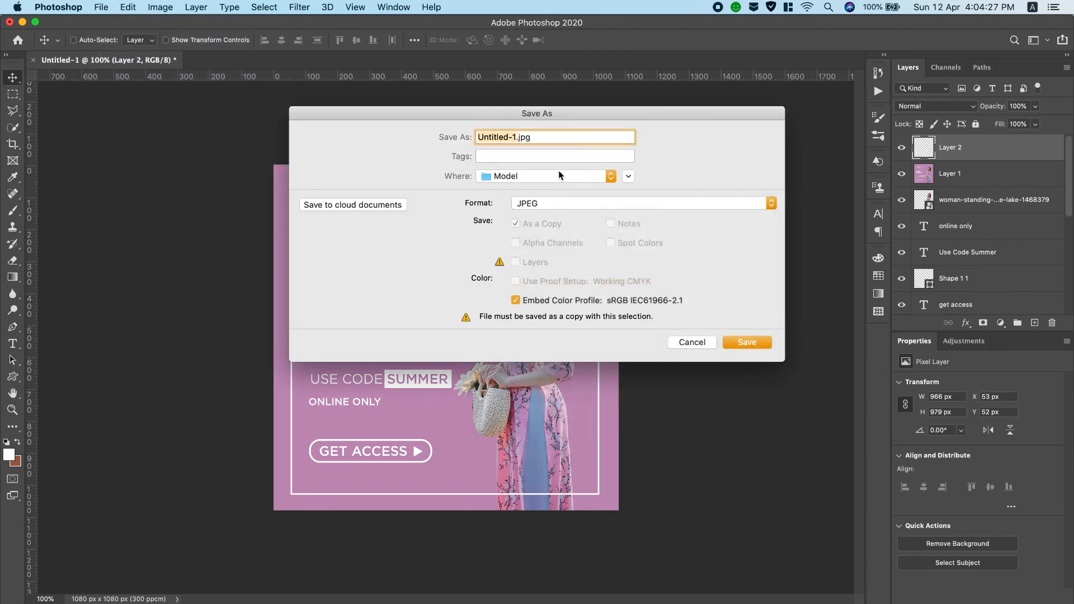
left_click(558, 170)
left_click(724, 302)
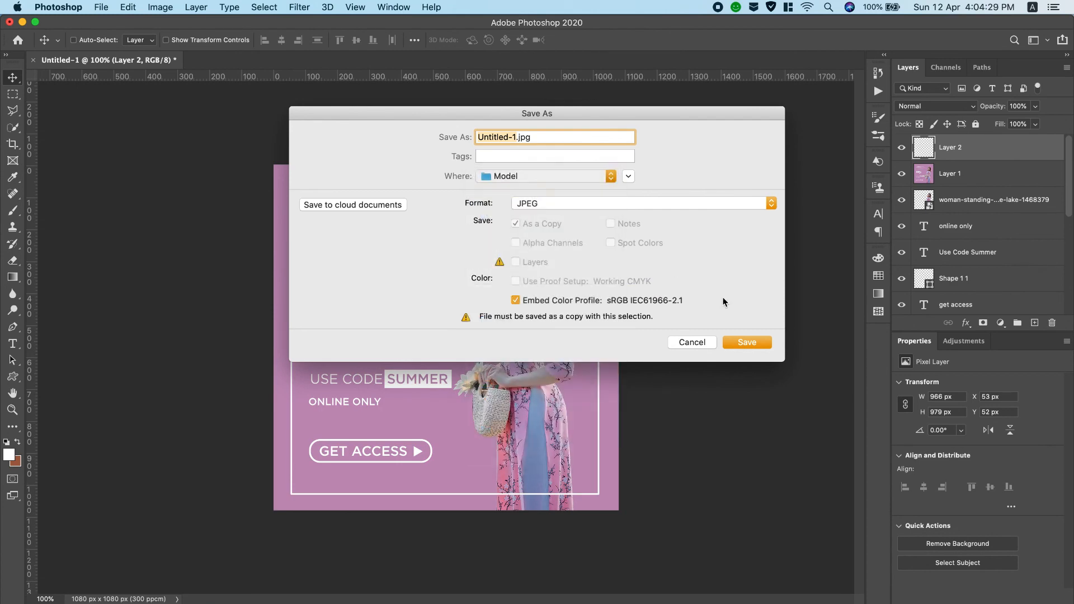